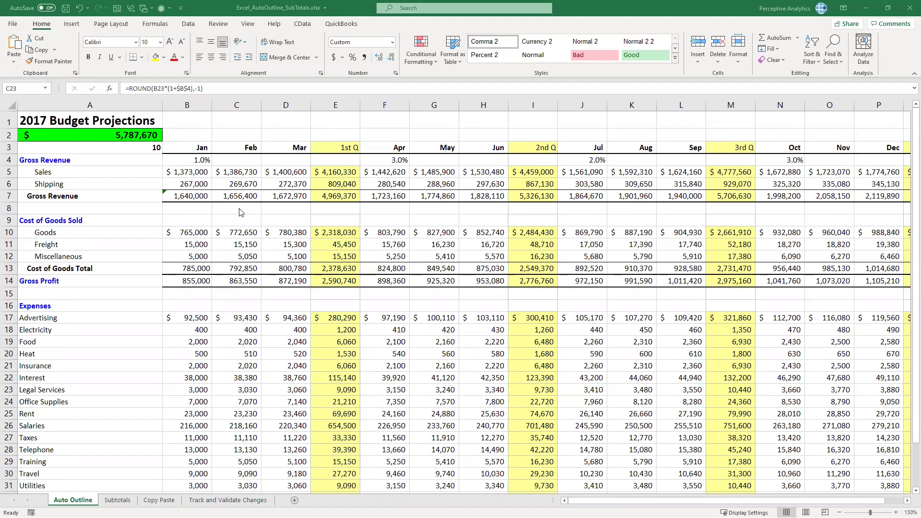
Focus the 2017 Budget Projections sheet and scroll around to review its layout
click(186, 210)
click(187, 209)
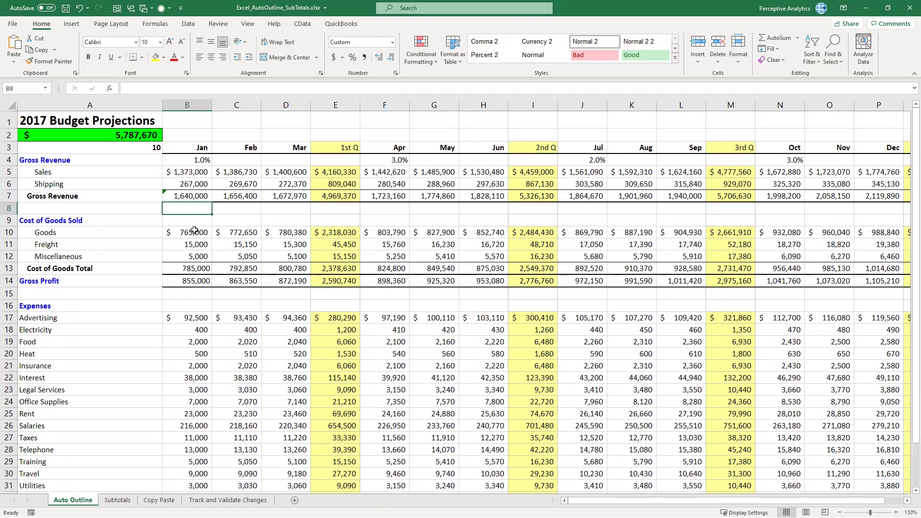
click(197, 223)
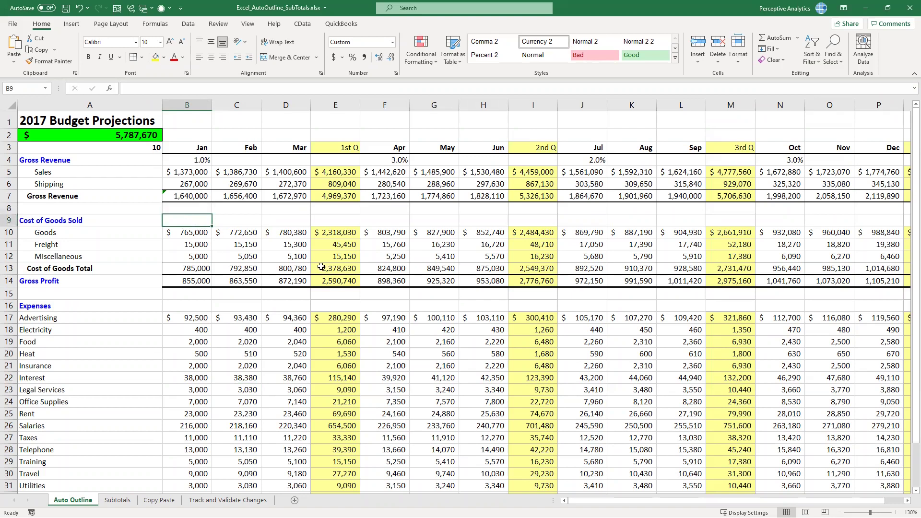
scroll(323, 321, down, 3)
scroll(323, 321, up, 3)
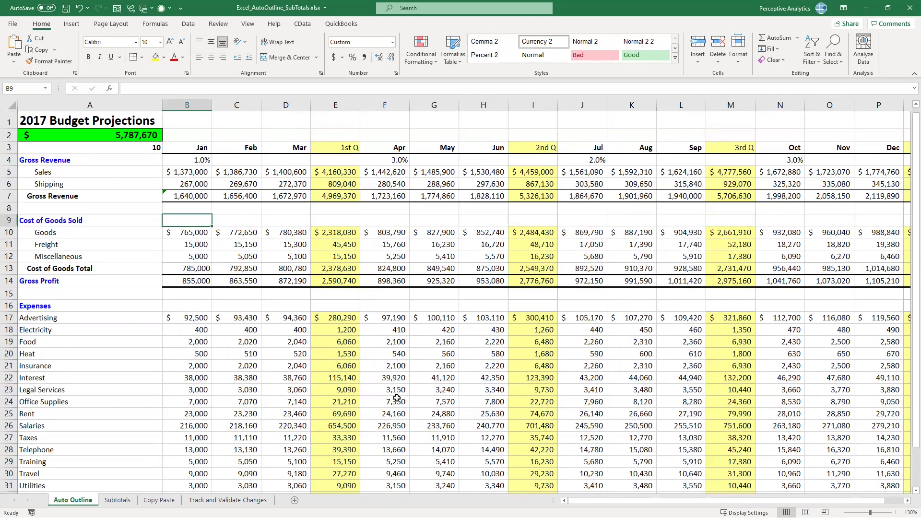
scroll(95, 302, right, 3)
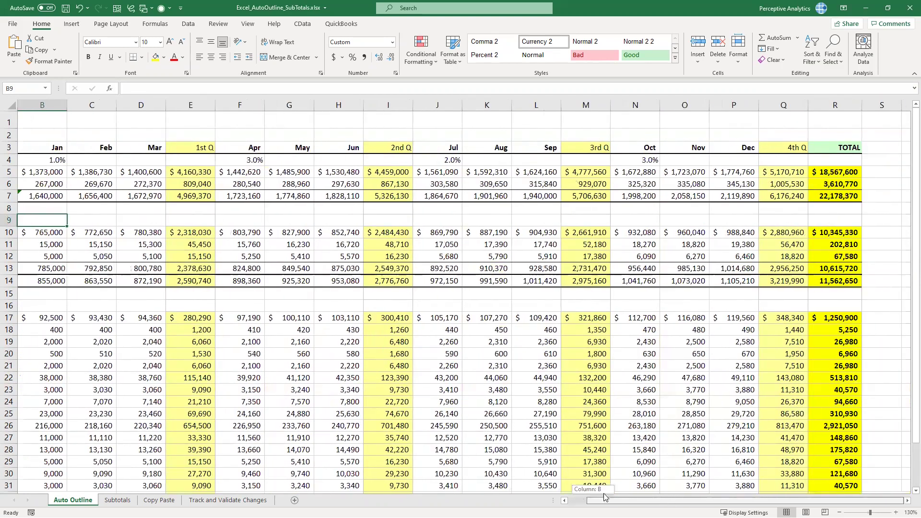
scroll(94, 302, left, 3)
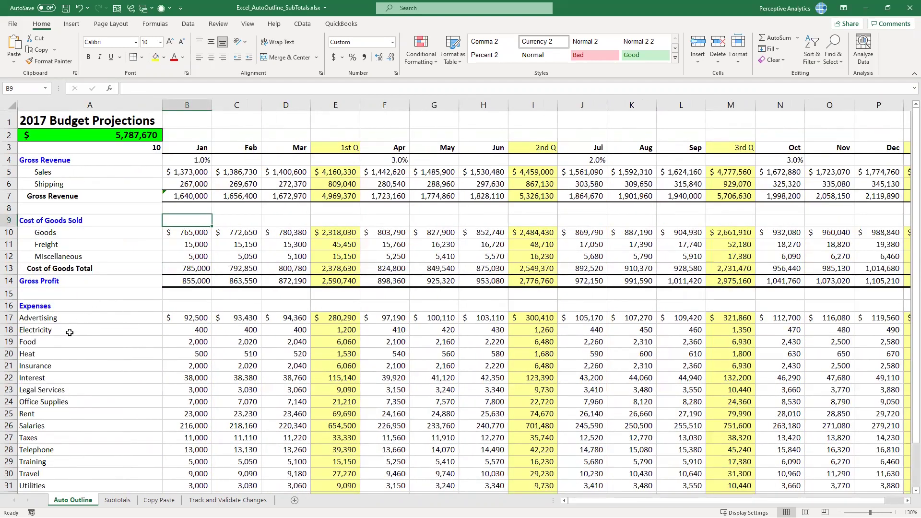
scroll(93, 328, down, 3)
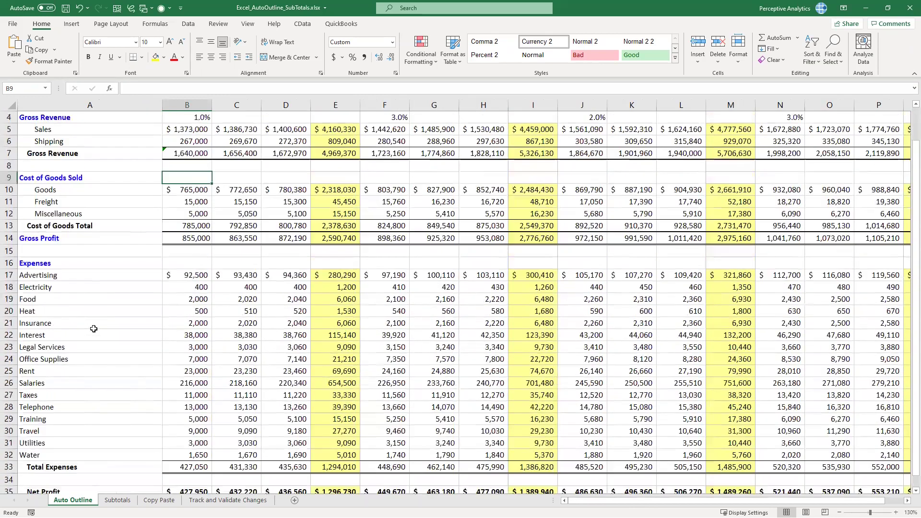
scroll(76, 245, up, 3)
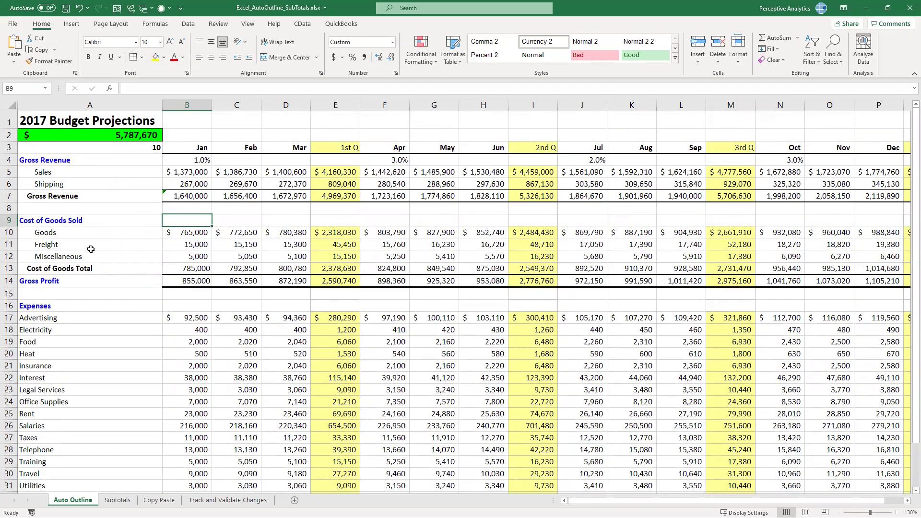
scroll(113, 406, down, 4)
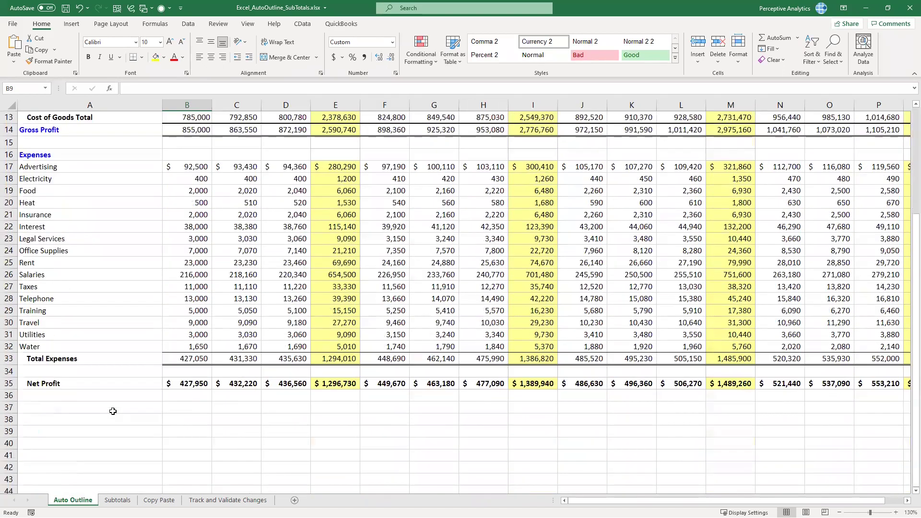
scroll(112, 411, up, 3)
scroll(216, 331, up, 2)
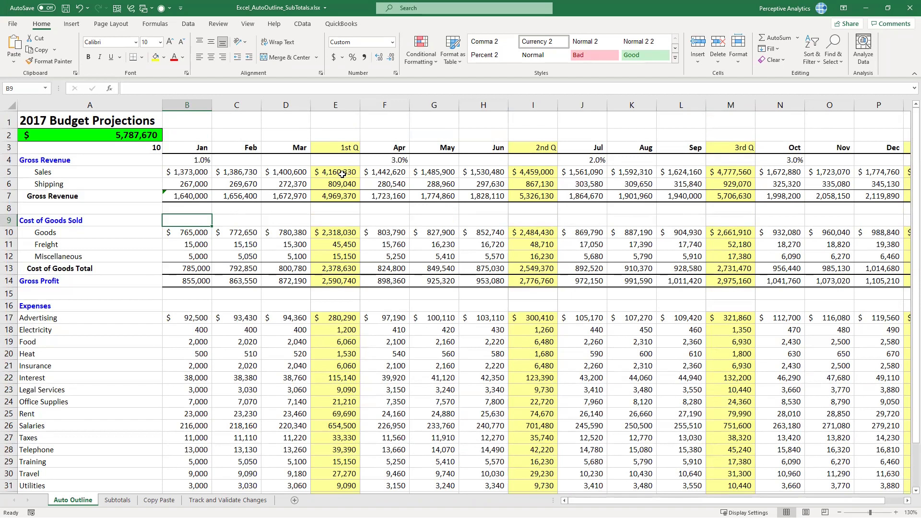
Inspect the 1st Q Sales sum, 2nd Q totals, R35 Net Profit TOTAL and D11 Freight formulas
drag(181, 174, 301, 183)
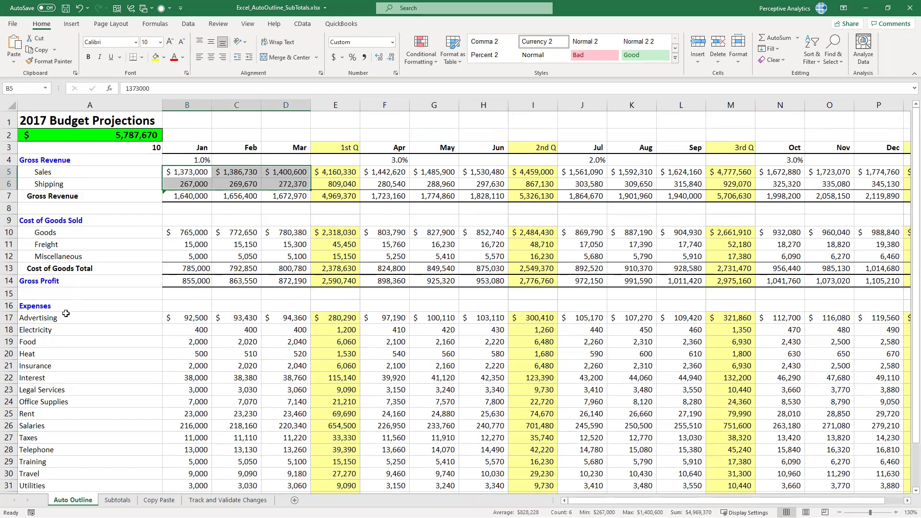
click(345, 175)
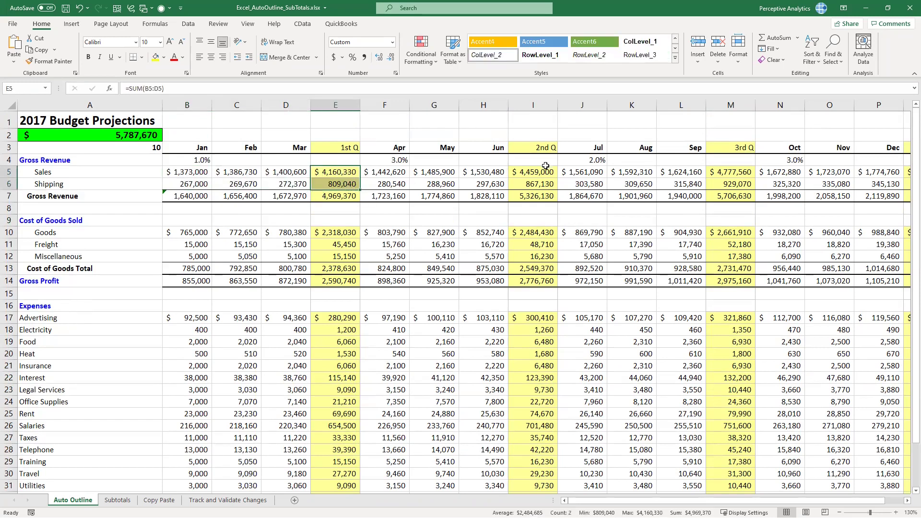
drag(545, 172, 551, 187)
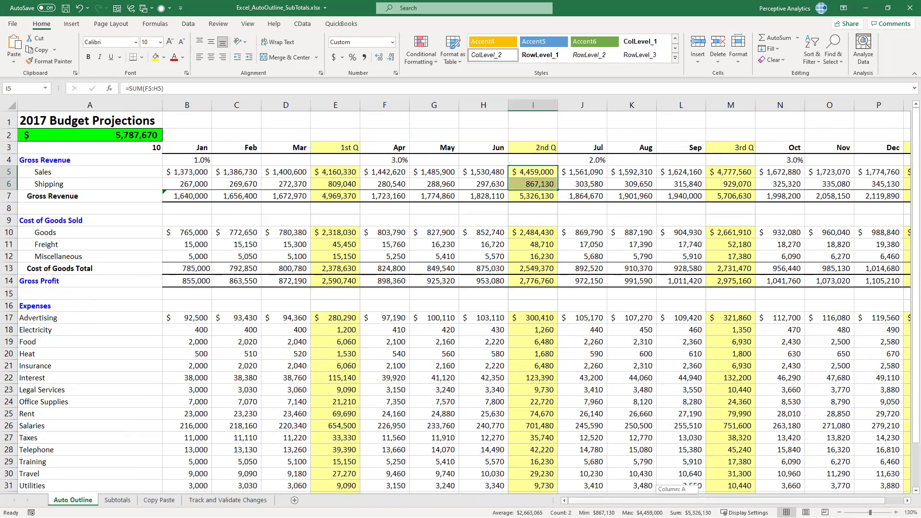
drag(682, 501, 714, 500)
scroll(835, 345, down, 5)
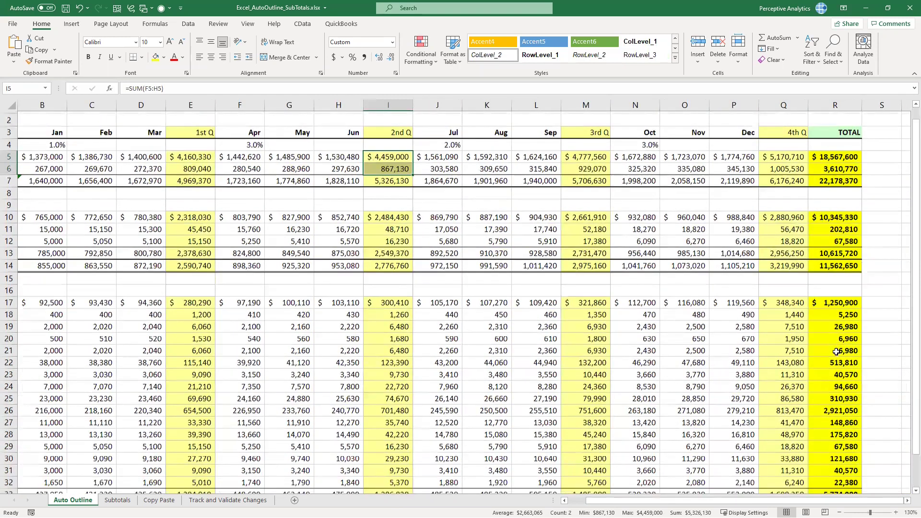
click(836, 346)
scroll(886, 257, up, 5)
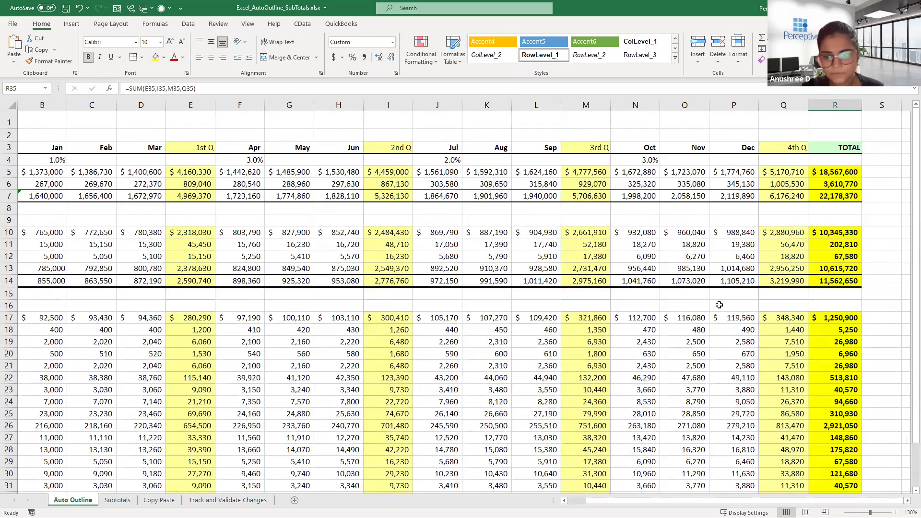
drag(634, 502, 542, 499)
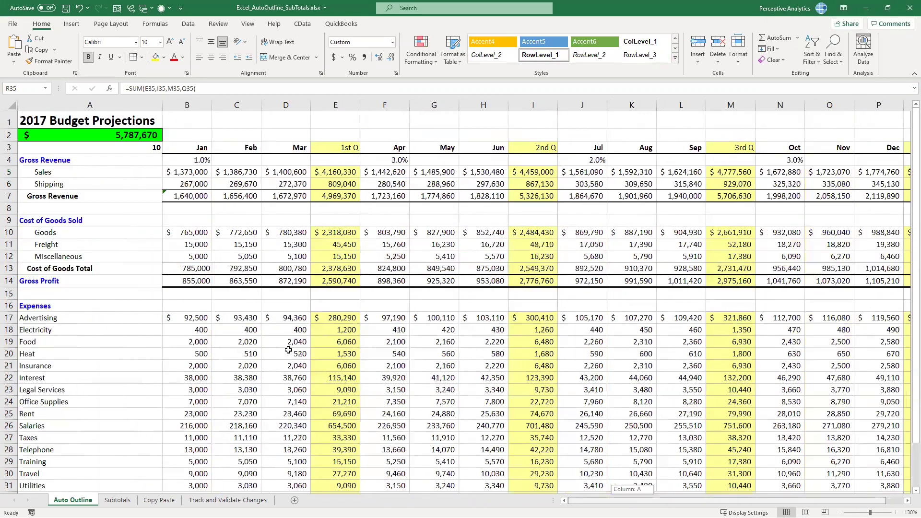
click(259, 293)
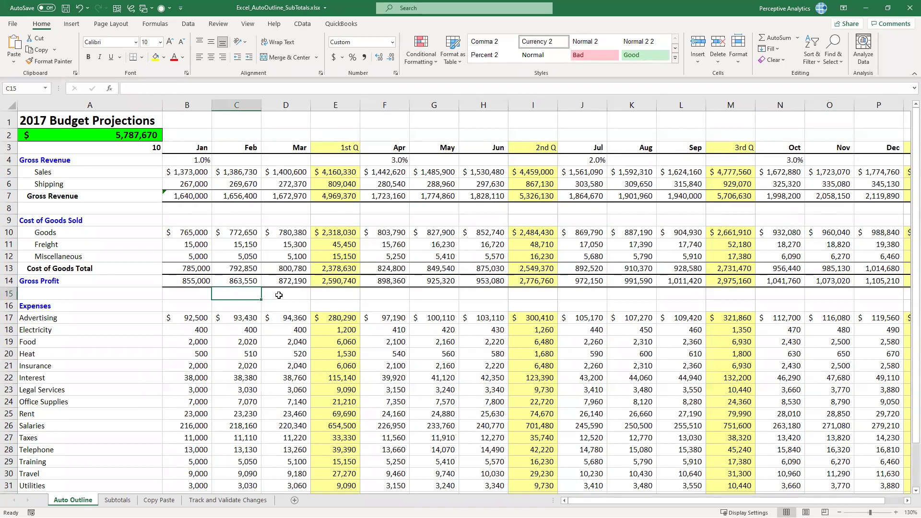
click(282, 295)
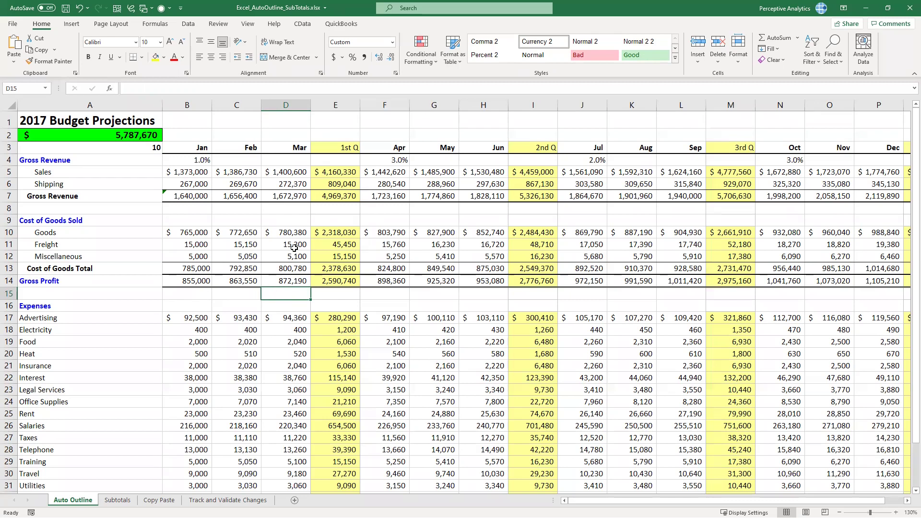
click(294, 245)
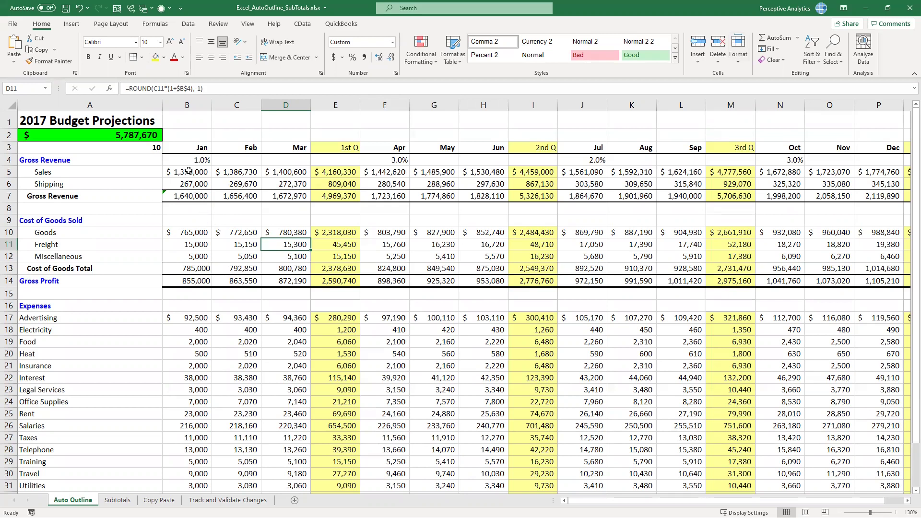
Check how January Gross Revenue, Cost of Goods Total and Gross Profit are calculated
click(57, 162)
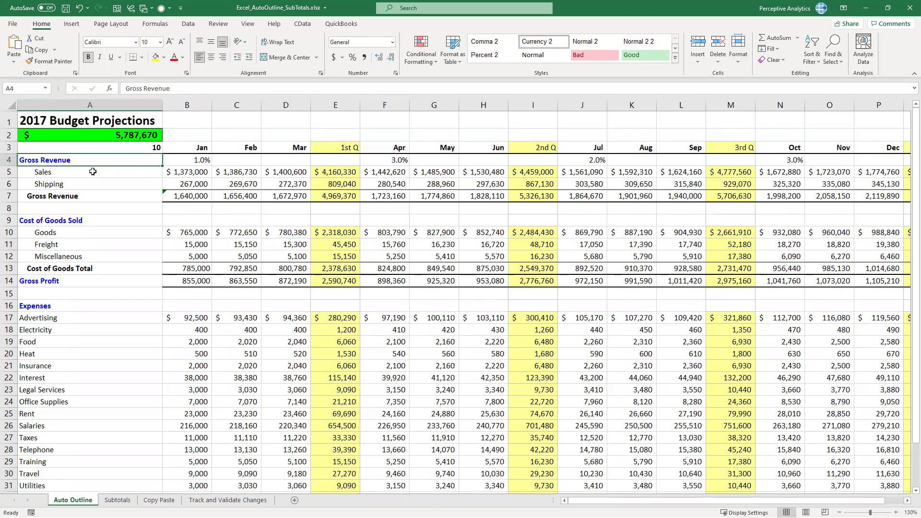
click(107, 176)
click(108, 184)
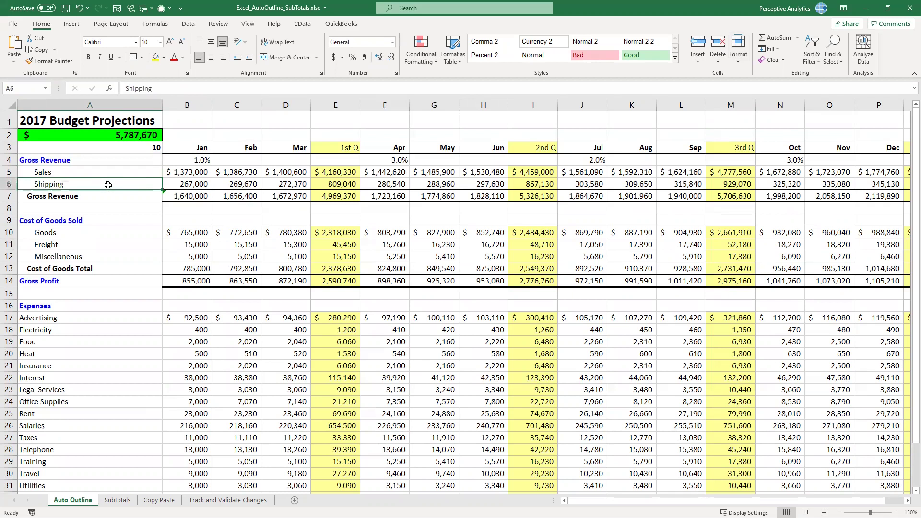
click(196, 173)
click(196, 182)
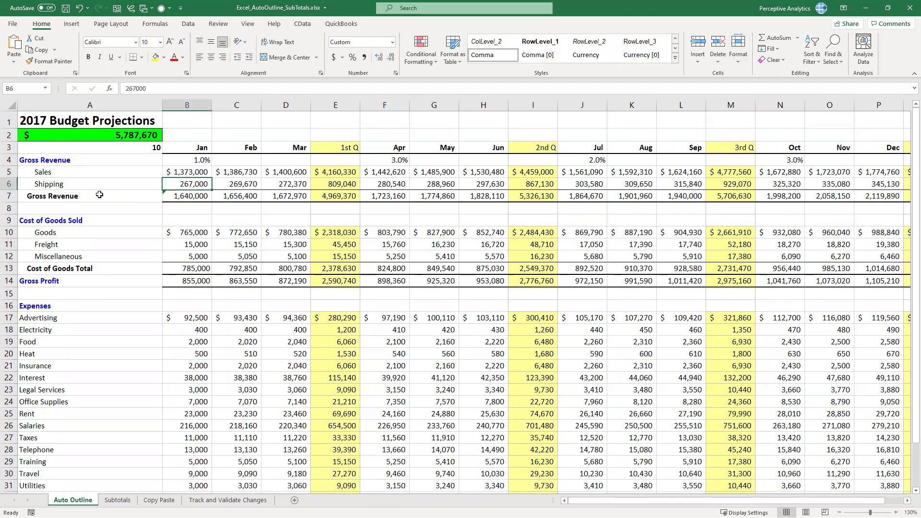
click(184, 196)
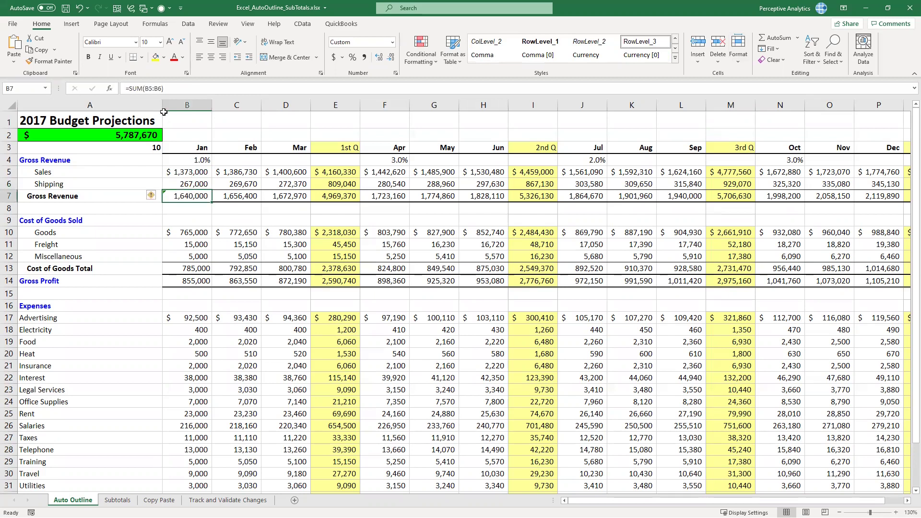
drag(192, 174, 192, 185)
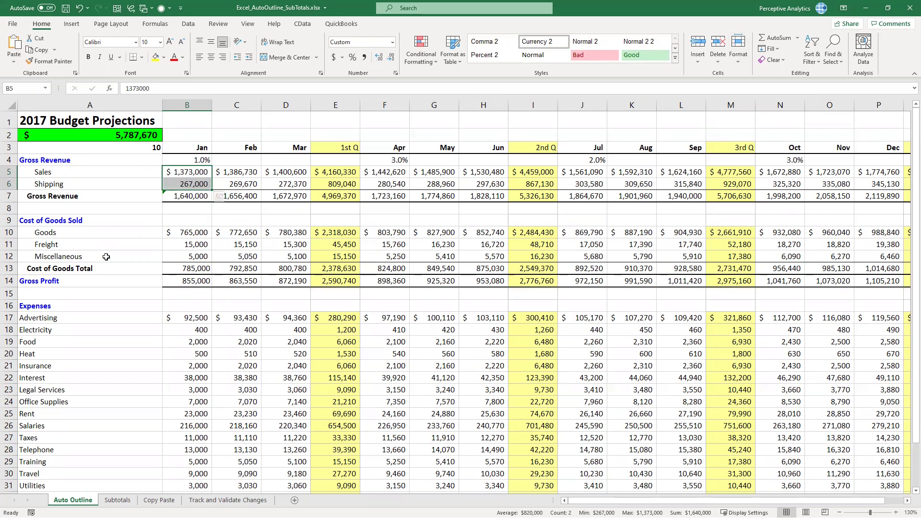
click(185, 267)
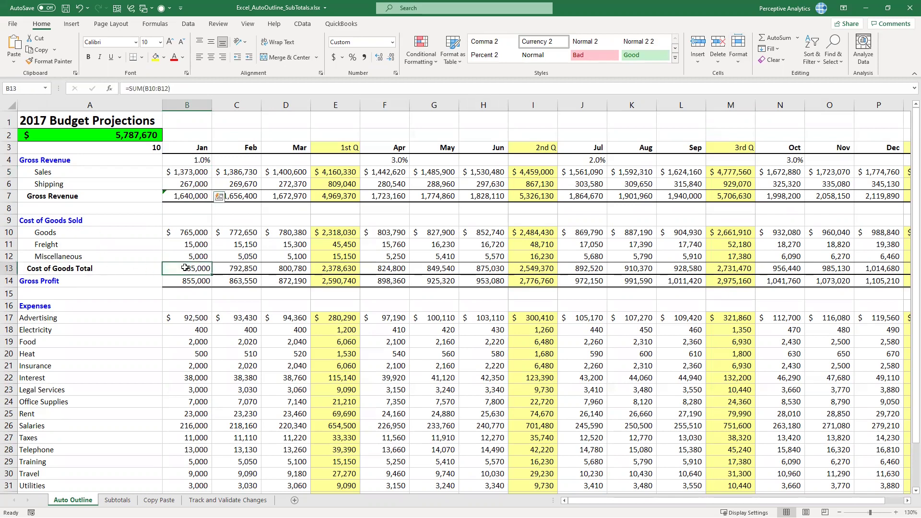
drag(197, 233, 202, 262)
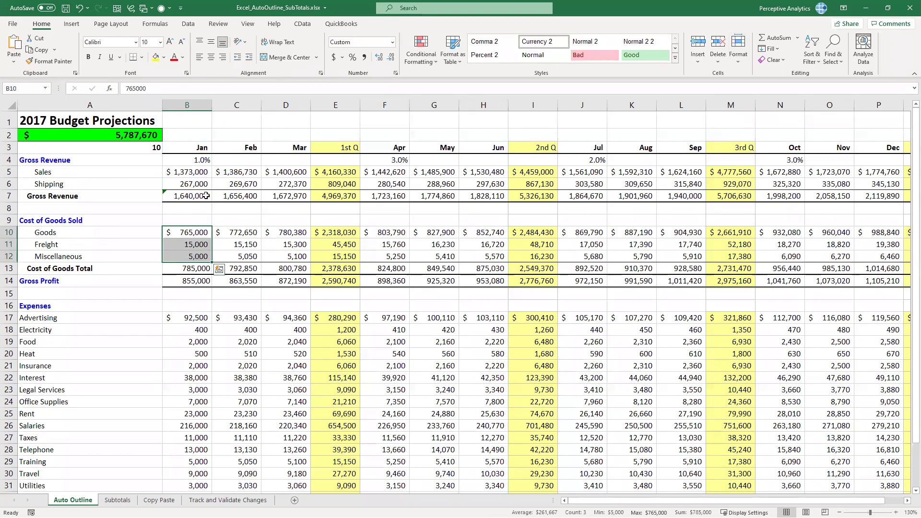
click(194, 281)
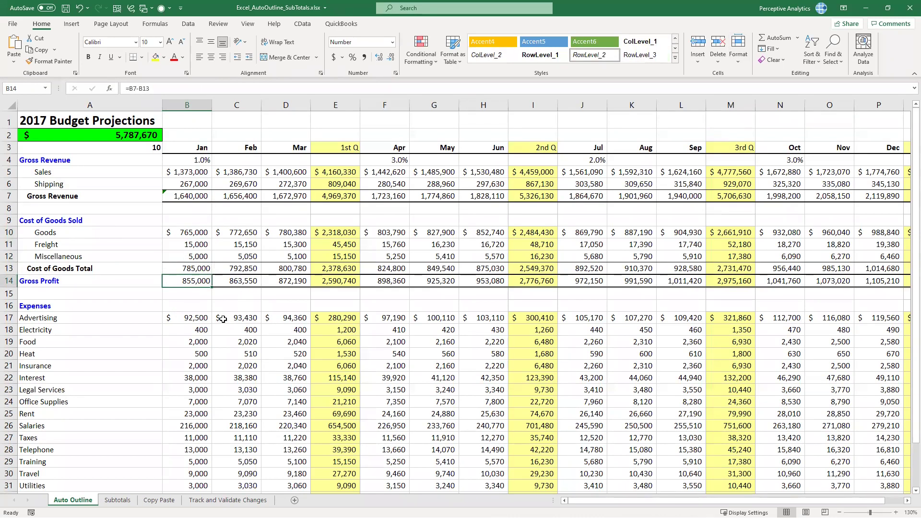
click(192, 196)
ctrl+click(196, 269)
Review the 1st Q Sales total in E5, the Sales TOTAL in R5 and G12
scroll(199, 345, down, 1)
scroll(198, 349, down, 1)
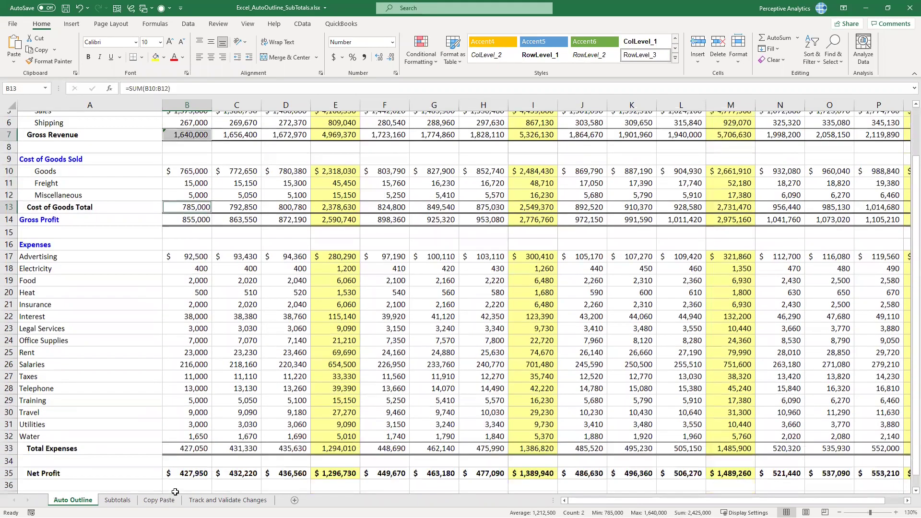
scroll(211, 211, down, 1)
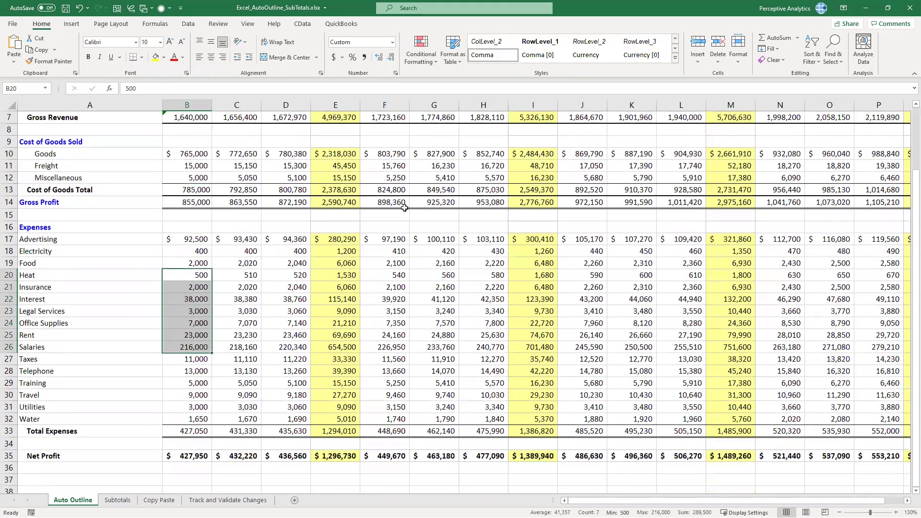
scroll(459, 238, up, 2)
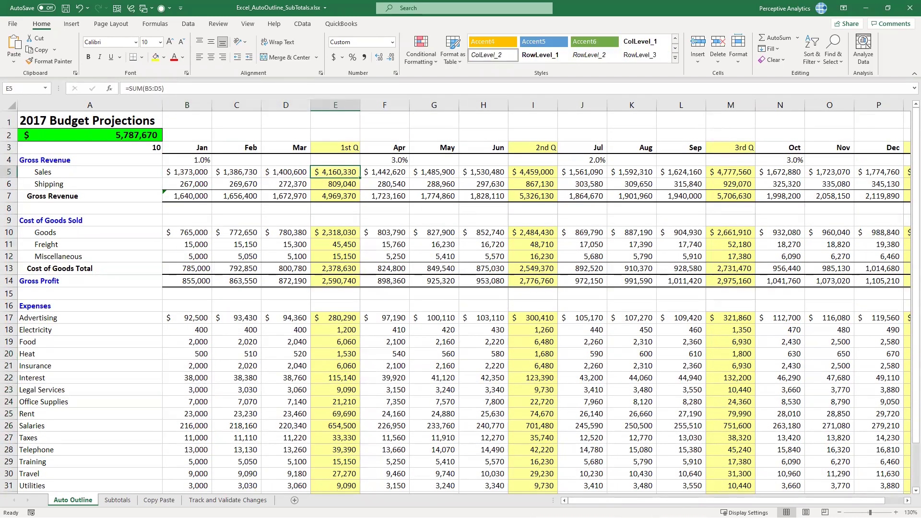
click(724, 501)
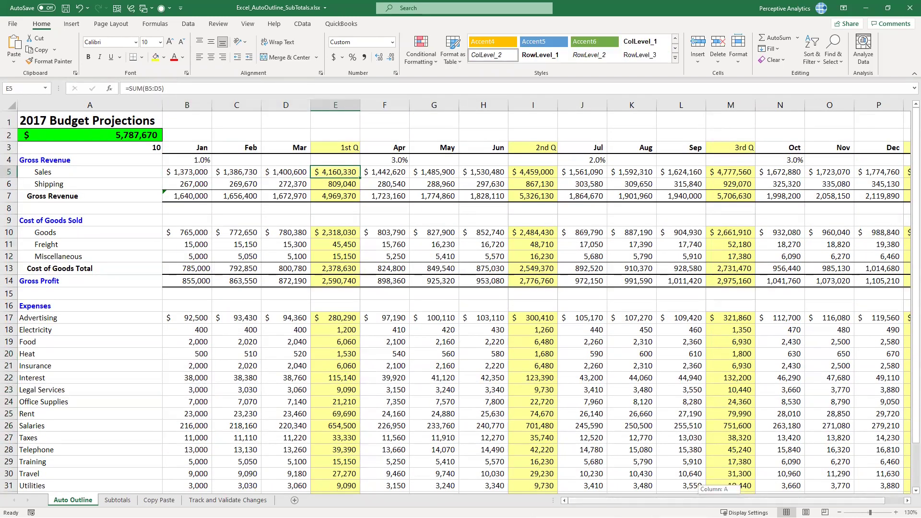
scroll(787, 173, right, 1)
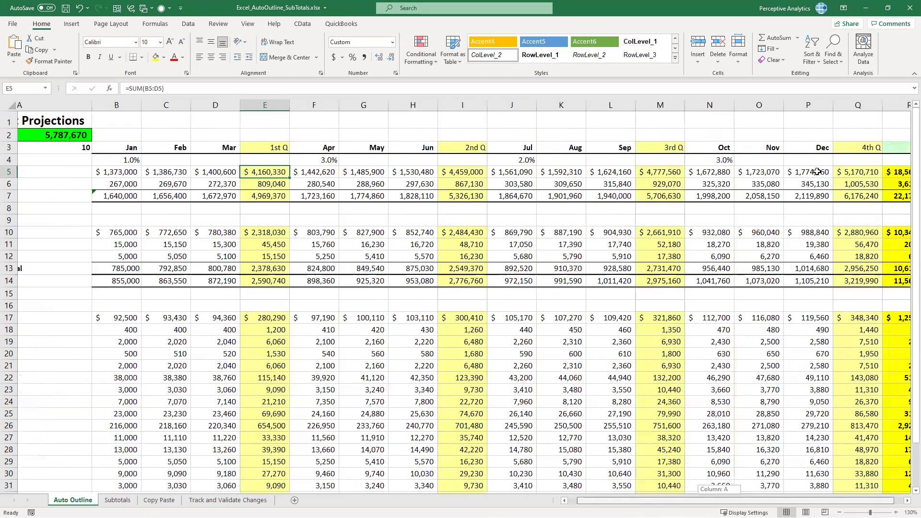
scroll(709, 159, right, 2)
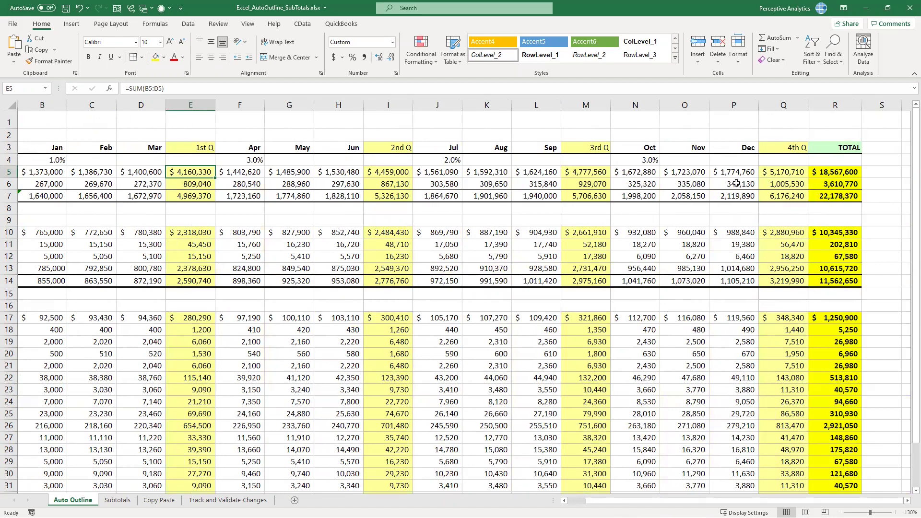
key(ctrl+Right)
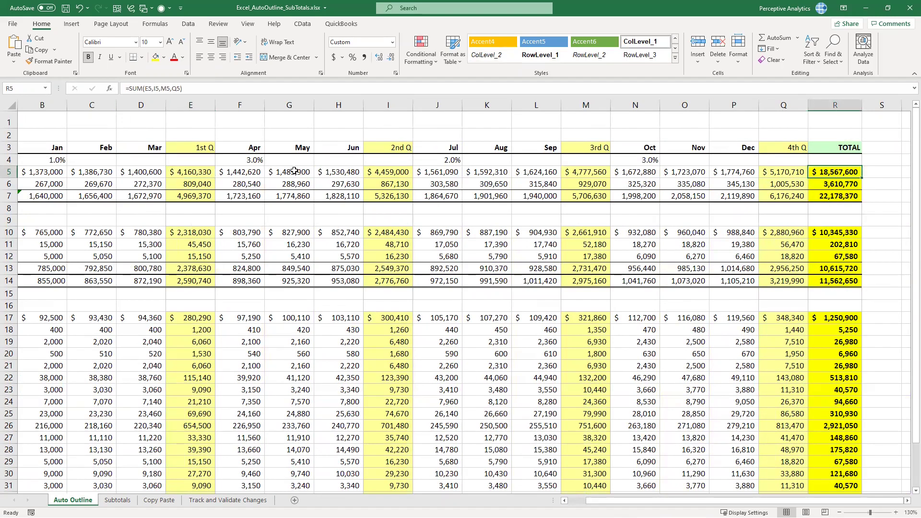
drag(617, 501, 528, 497)
click(427, 260)
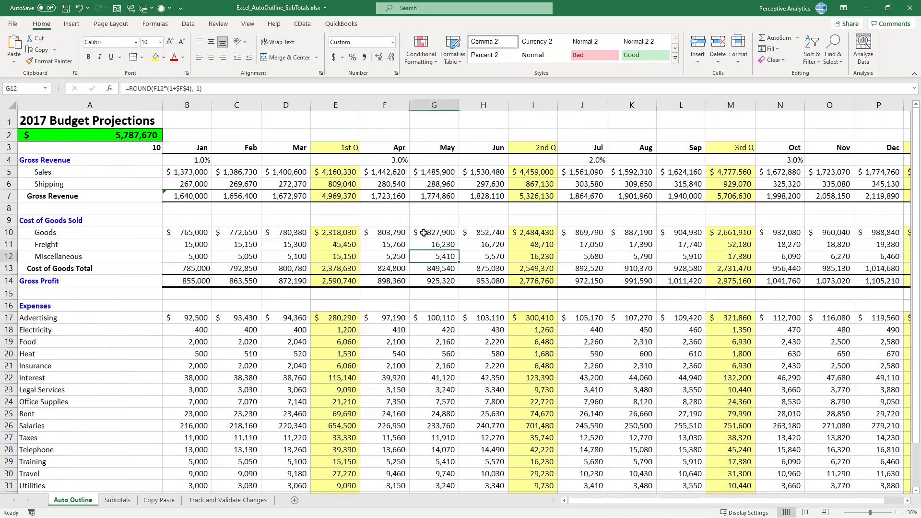
Apply Data > Group > Auto Outline, grouping months under quarters and details under totals
click(186, 24)
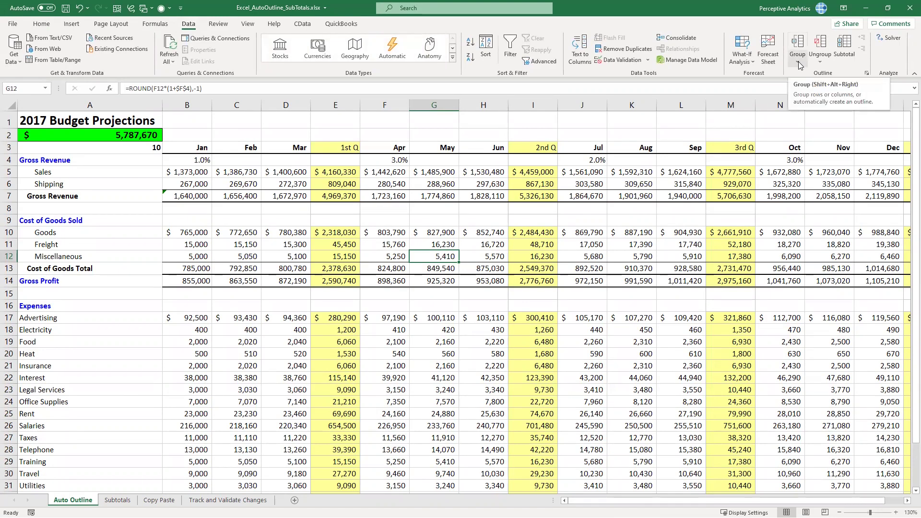
click(798, 63)
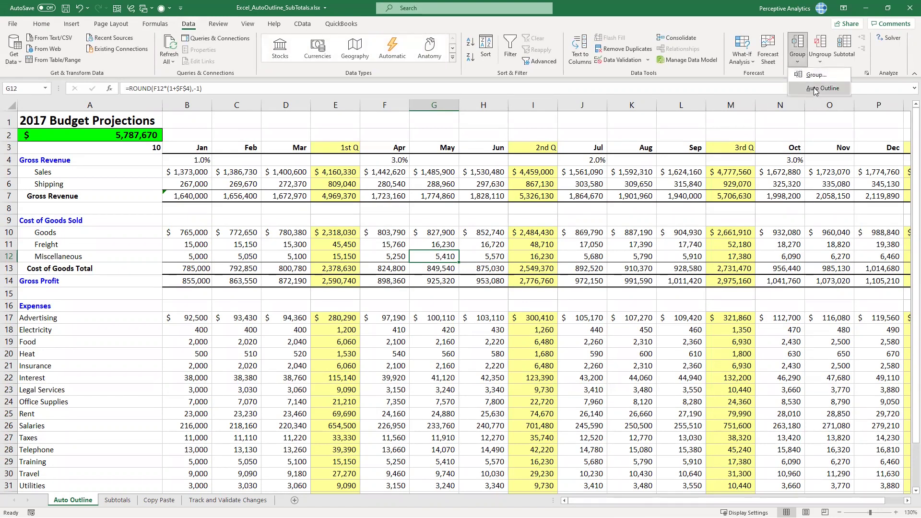
click(814, 87)
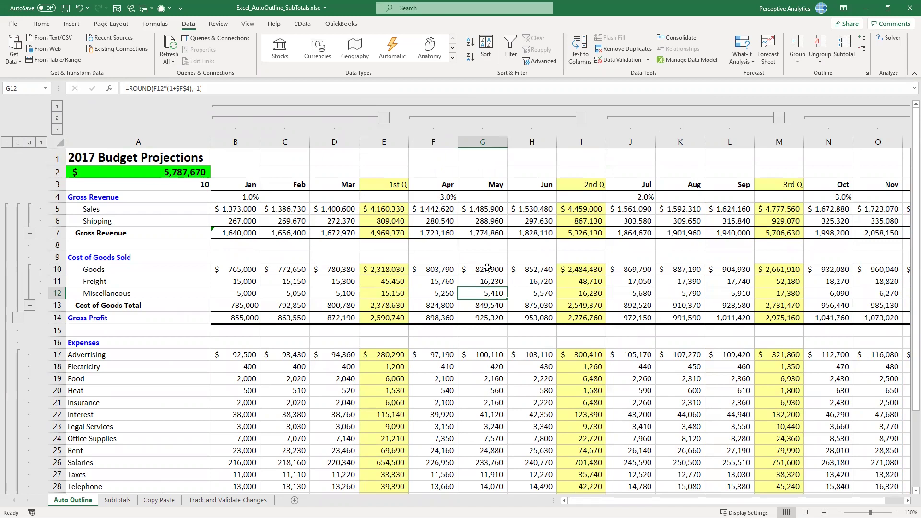
scroll(359, 294, down, 1)
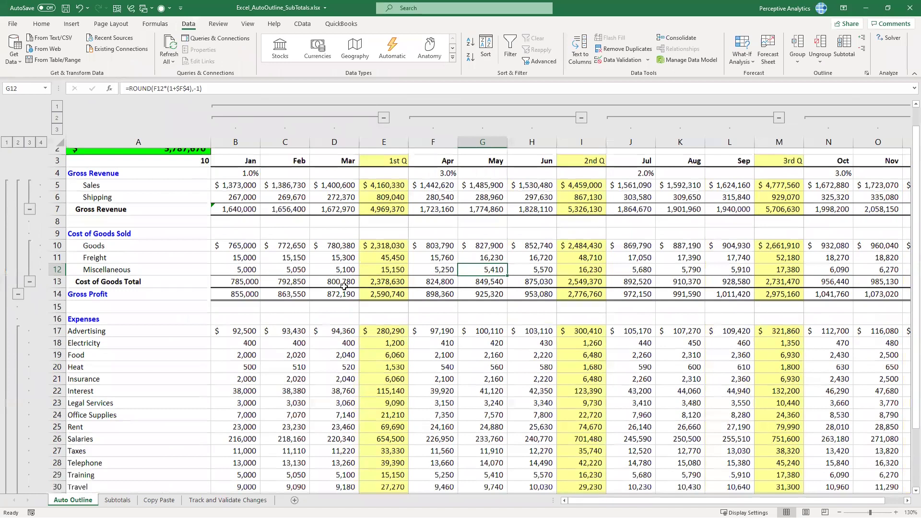
scroll(355, 294, down, 3)
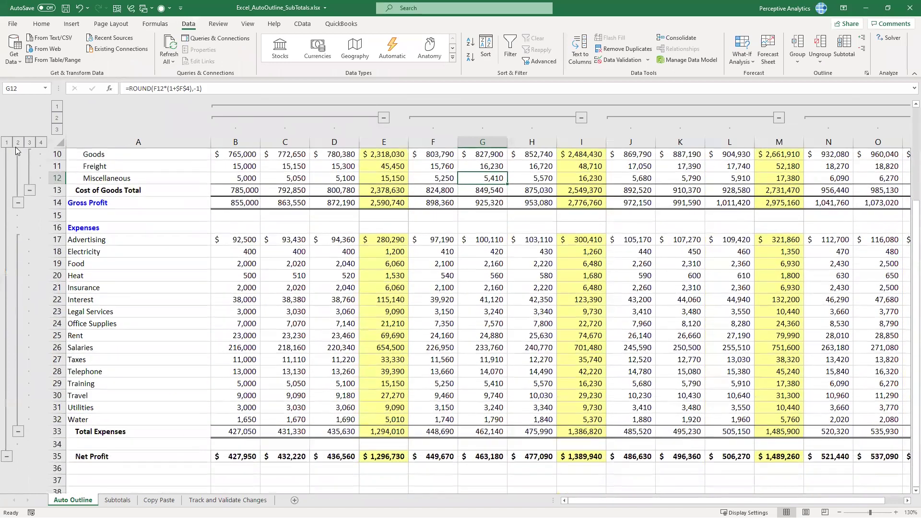
scroll(11, 149, up, 3)
Collapse rows to Net Profit and columns to TOTAL, then show the quarterly total columns
click(6, 143)
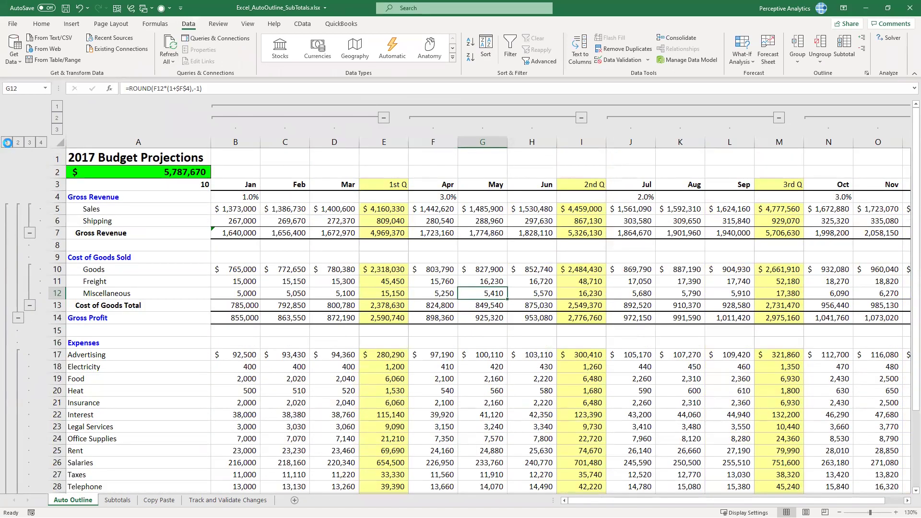
click(57, 106)
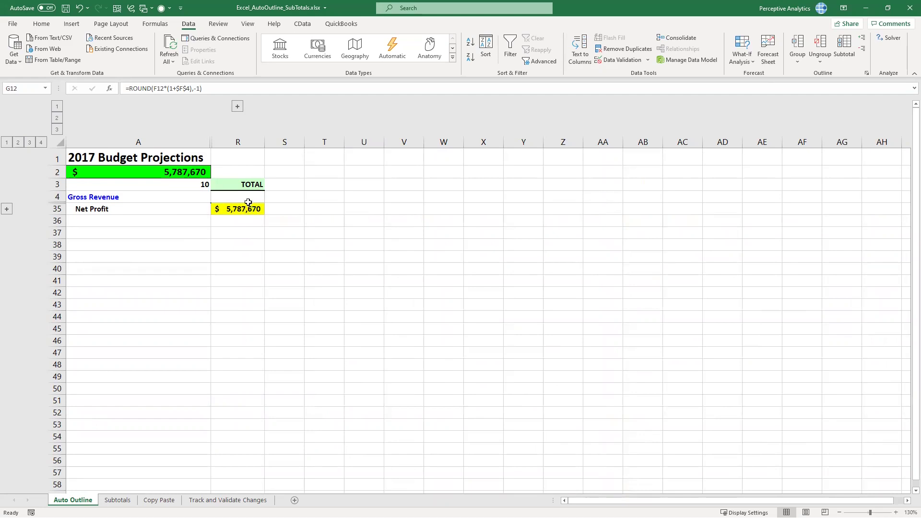
click(237, 107)
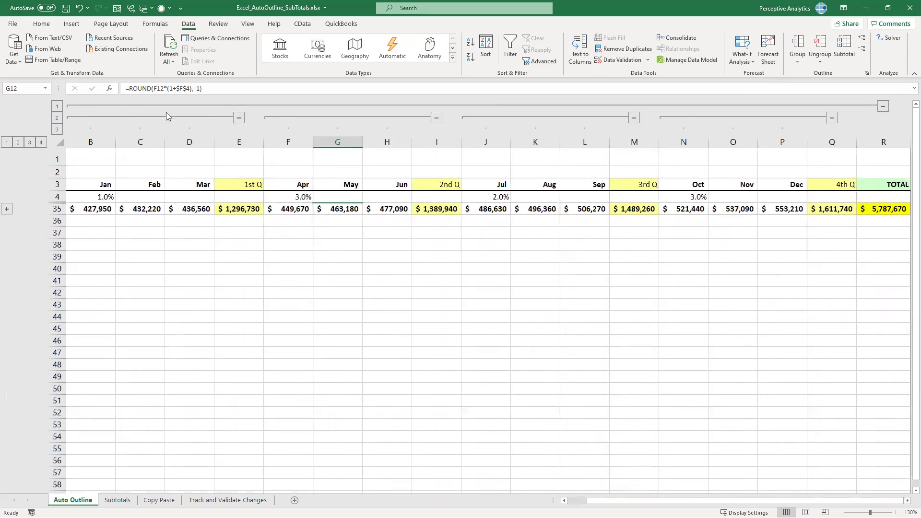
click(57, 106)
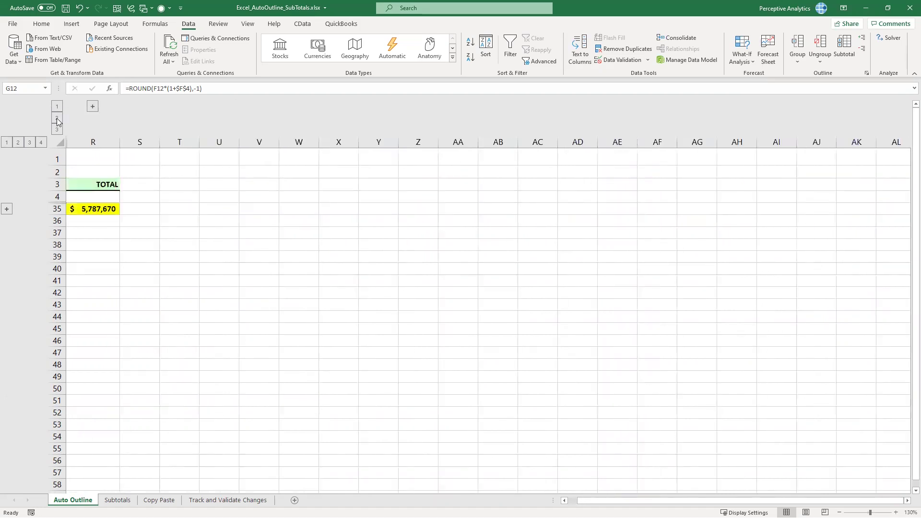
click(57, 118)
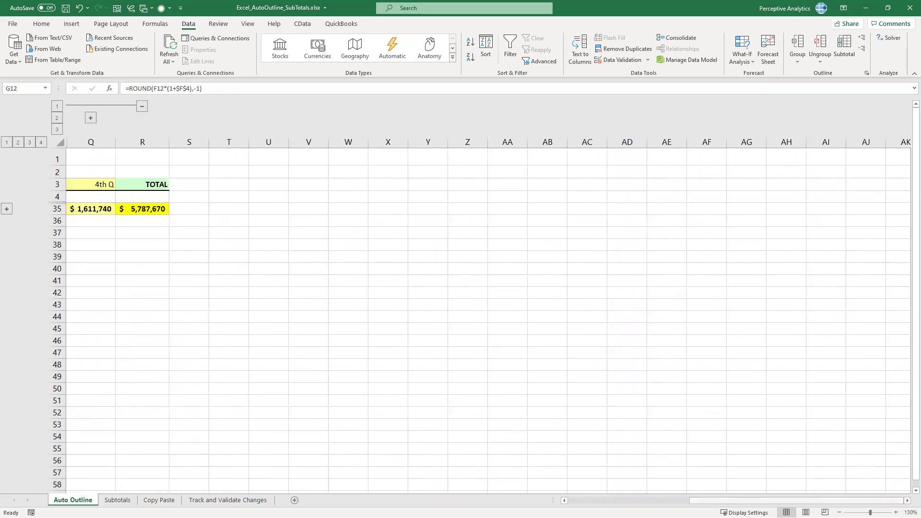
drag(718, 500, 569, 490)
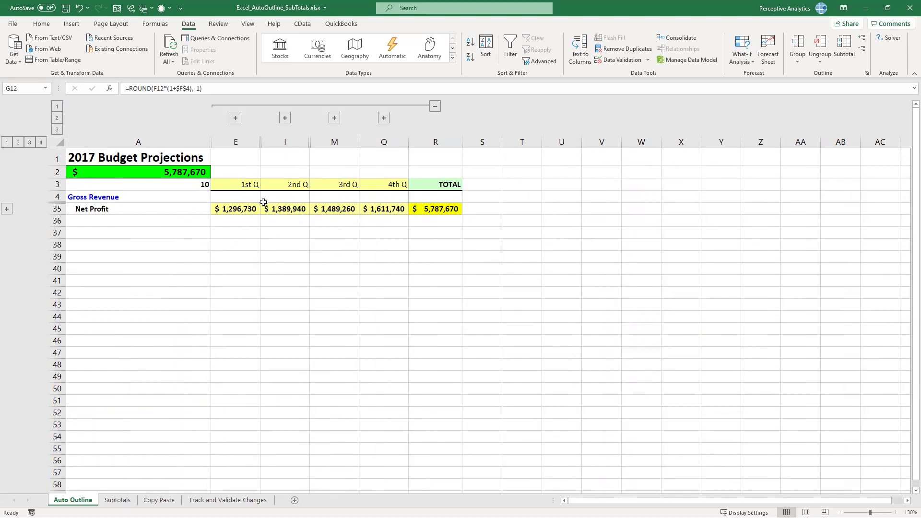
Expand rows to Gross Profit, Total Expenses and details, then hide the individual expense rows
click(17, 143)
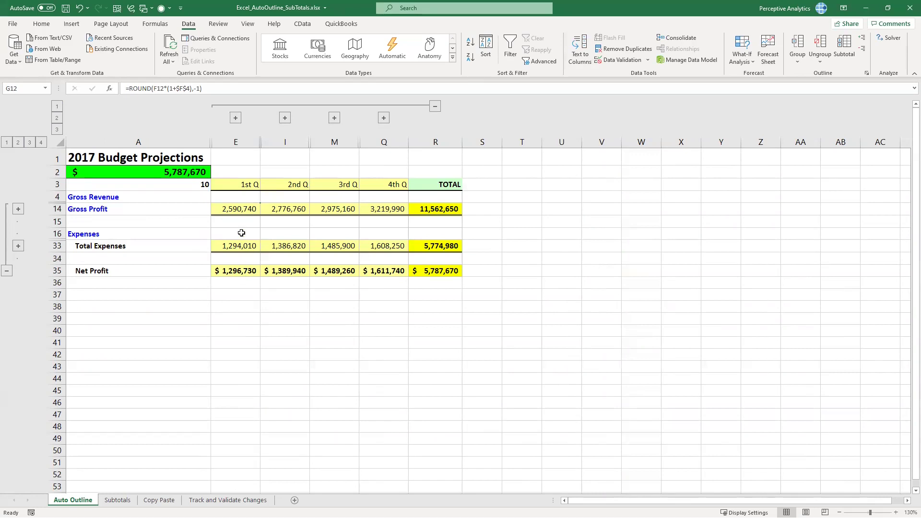
click(227, 274)
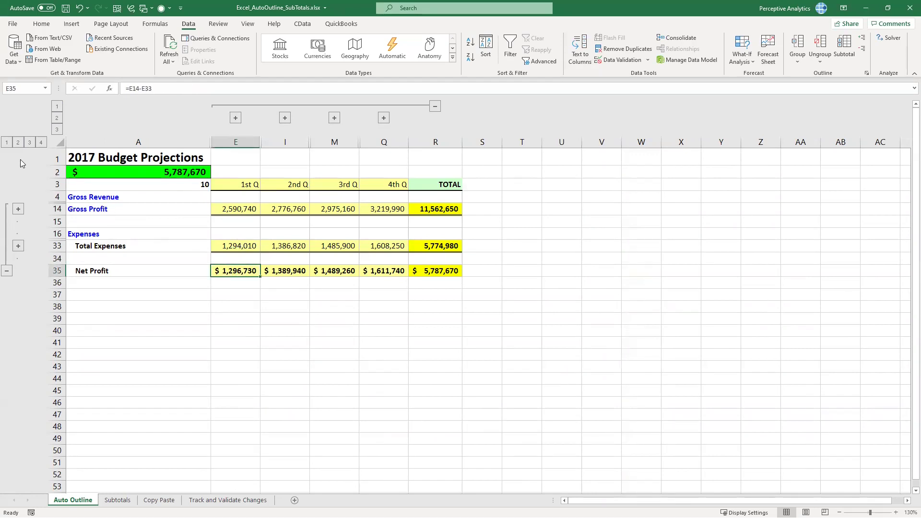
click(30, 142)
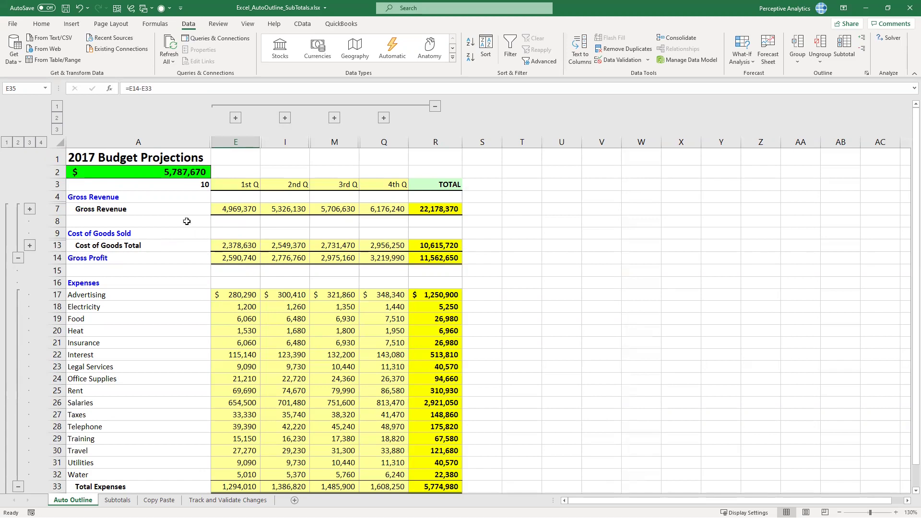
scroll(346, 328, down, 1)
scroll(236, 292, up, 1)
click(98, 285)
scroll(94, 338, down, 2)
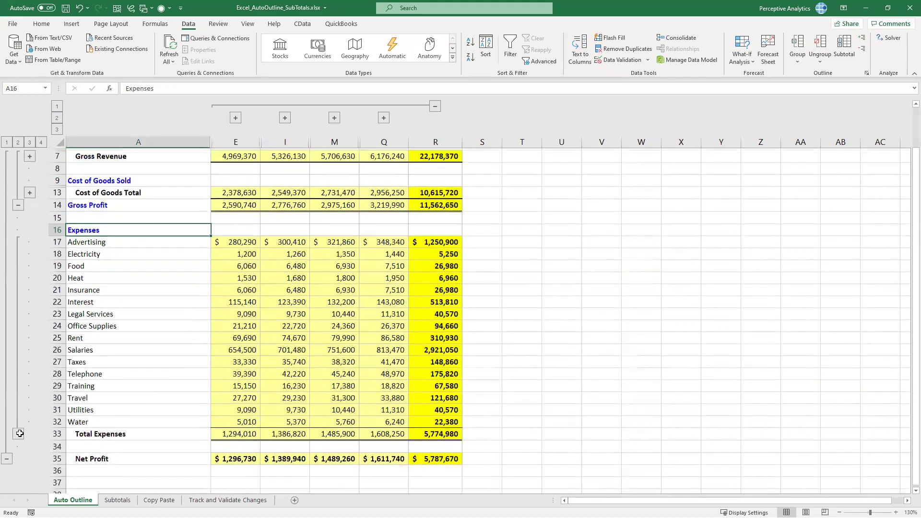
click(18, 432)
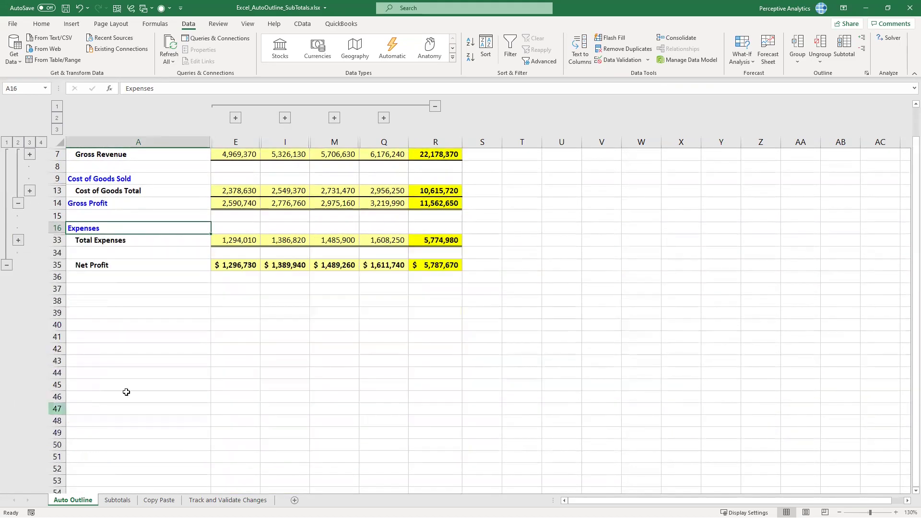
scroll(151, 391, up, 2)
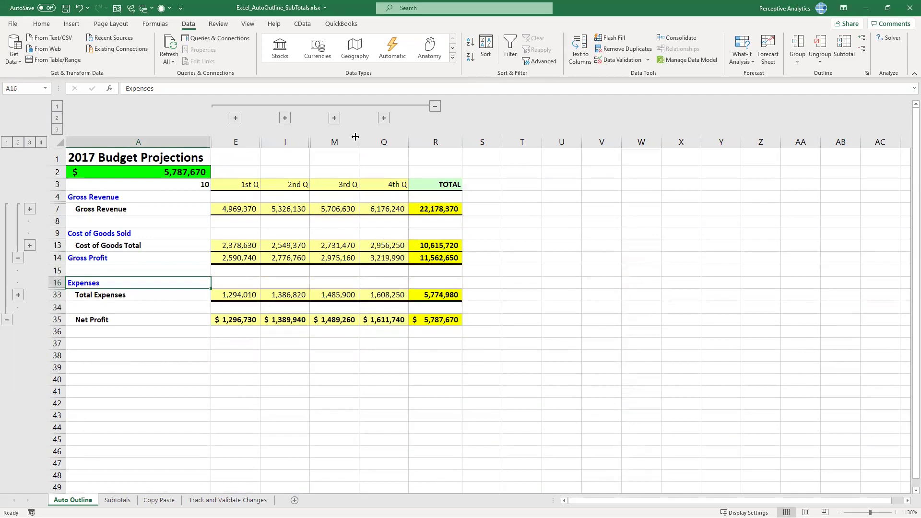
Expand the Jul, Aug and Sep columns, then collapse them back into 3rd Q
click(334, 118)
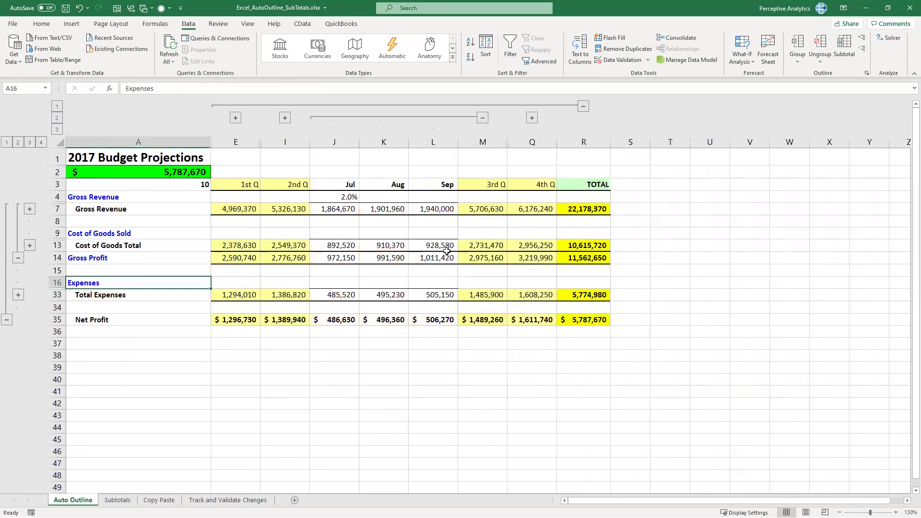
click(482, 117)
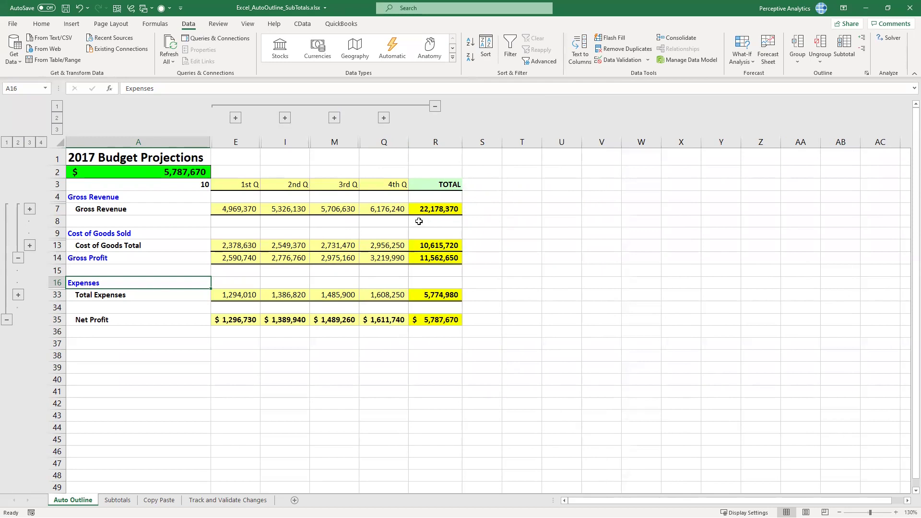
click(534, 210)
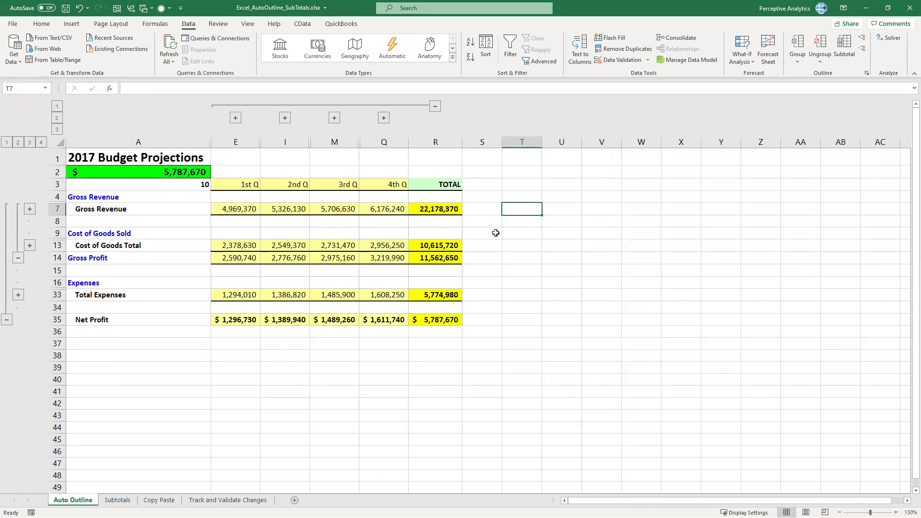
Toggle the outline symbols off and on with Ctrl+8
key(ctrl+8)
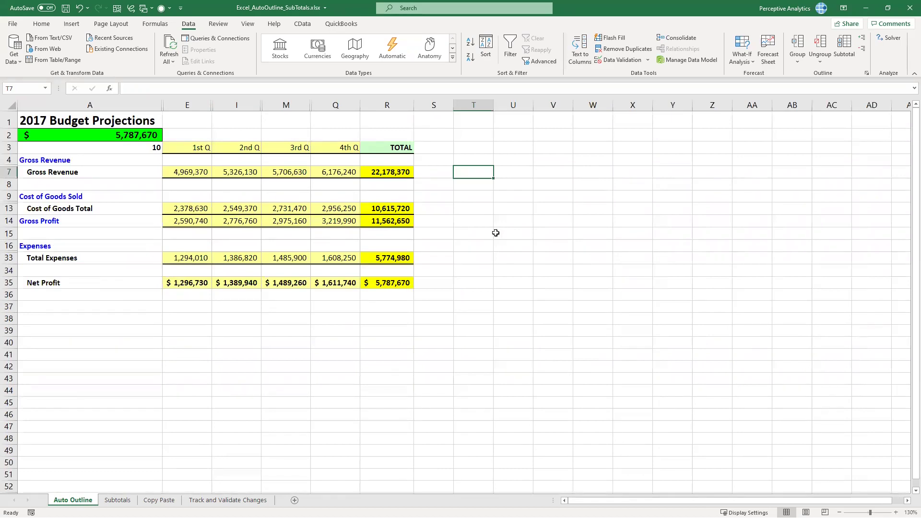
key(ctrl+8)
key(ctrl+8)
key(ctrl+8)
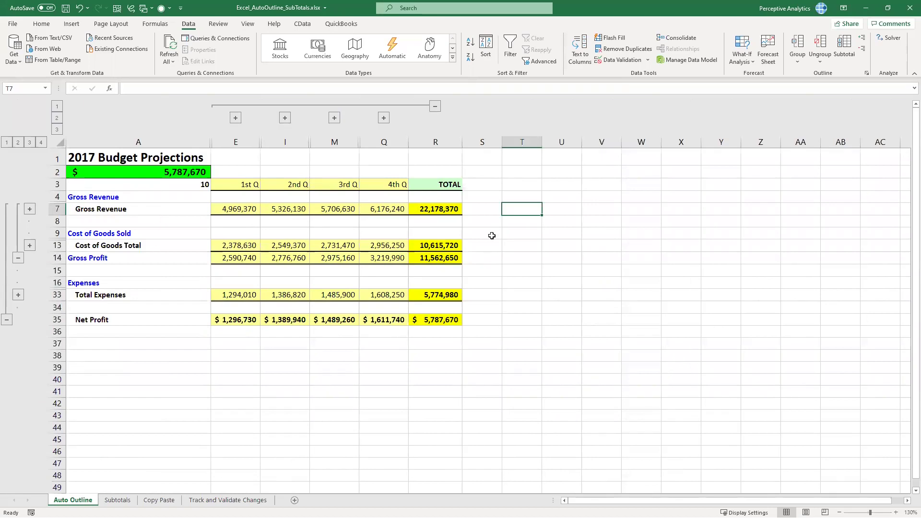
click(493, 261)
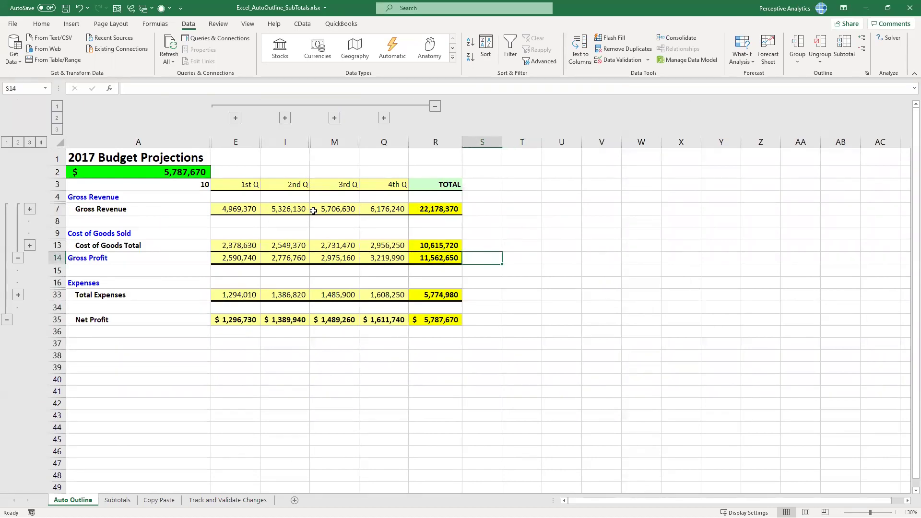
Clear the outline via Data > Ungroup, restoring every monthly column and detail row
click(798, 65)
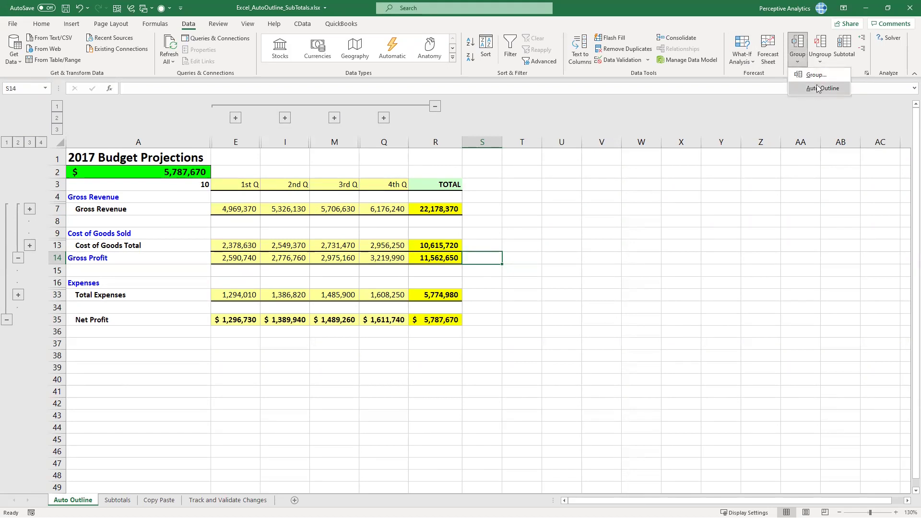
click(821, 62)
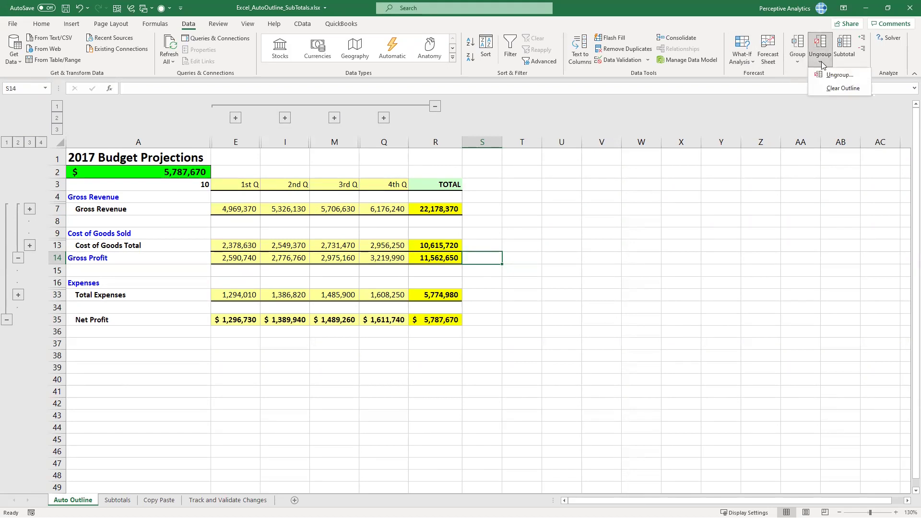
click(837, 88)
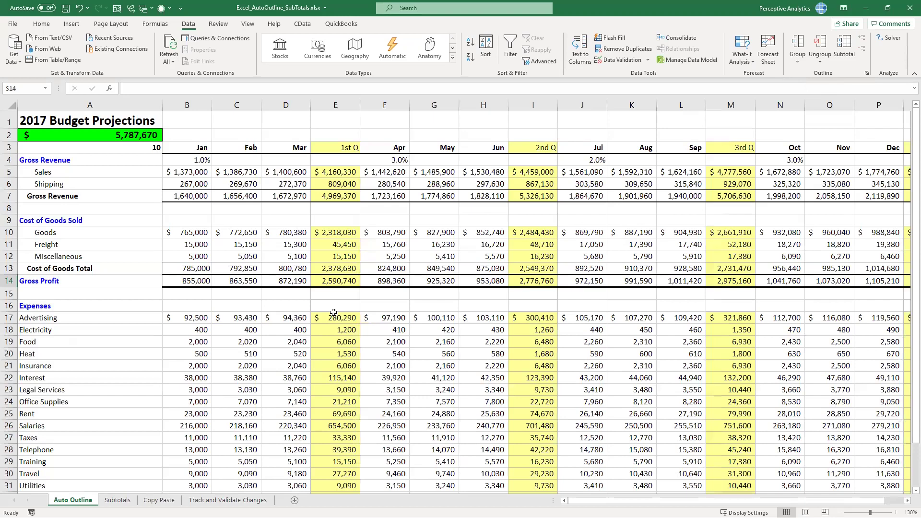
click(190, 362)
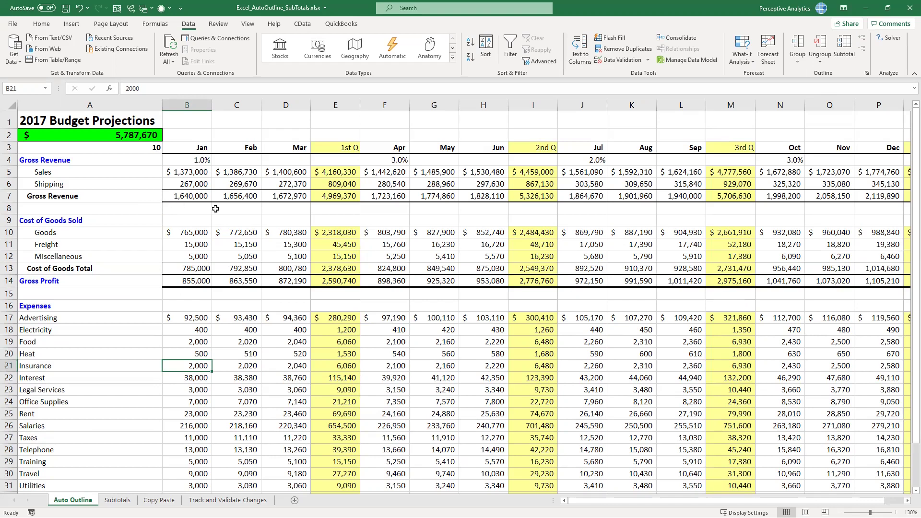
click(208, 194)
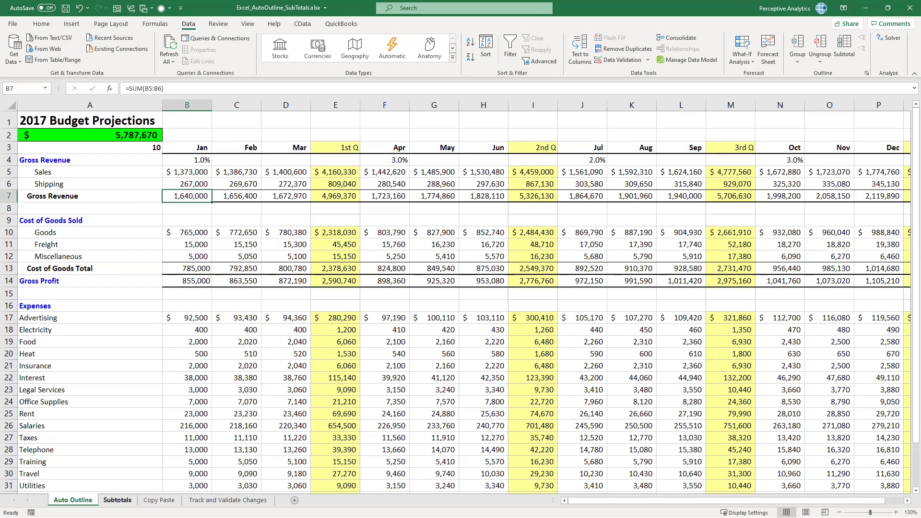
click(117, 500)
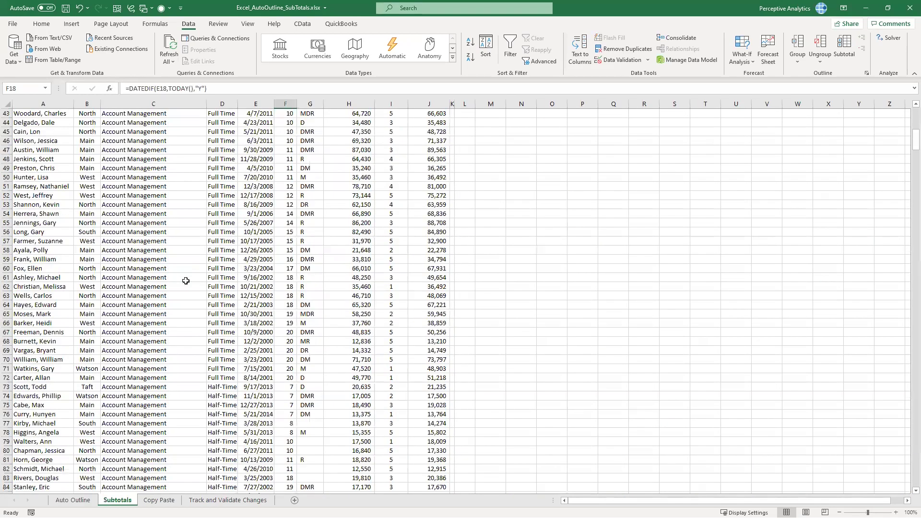
click(79, 501)
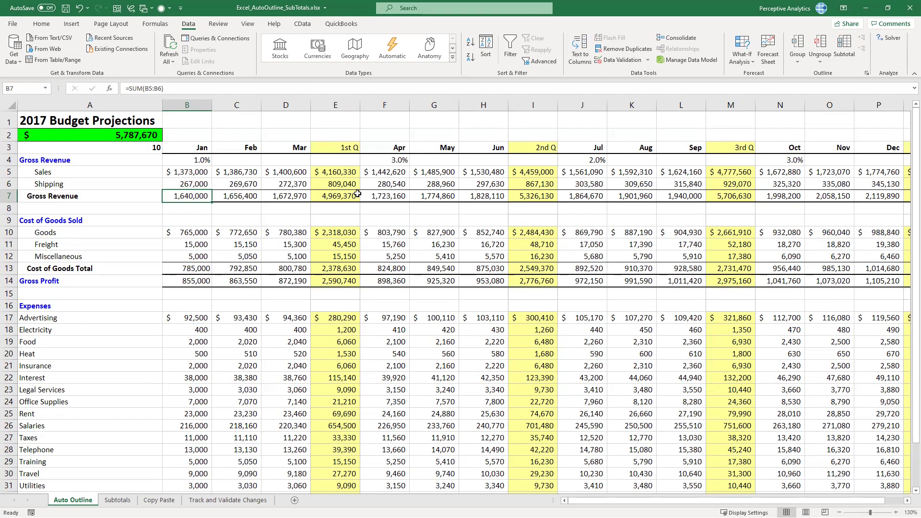
click(332, 174)
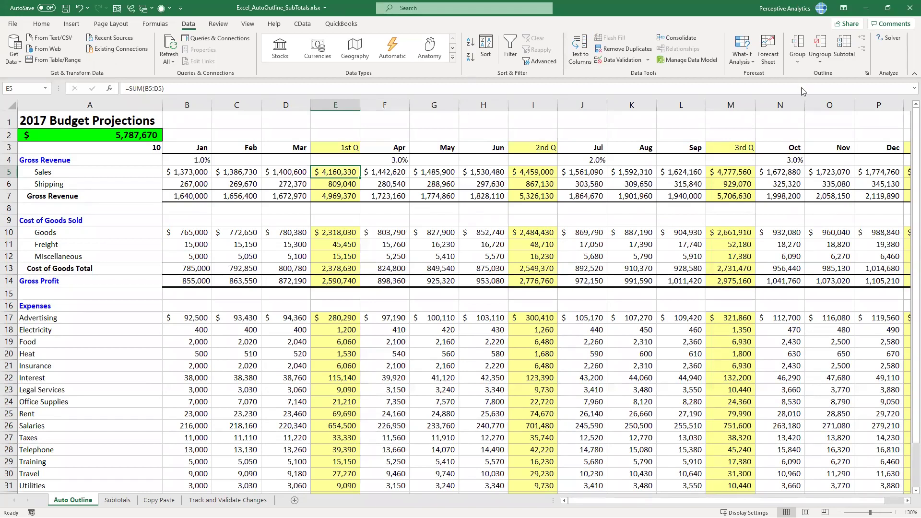
Rebuild the Auto Outline from Data > Group, then select cells E3 and E5
click(798, 62)
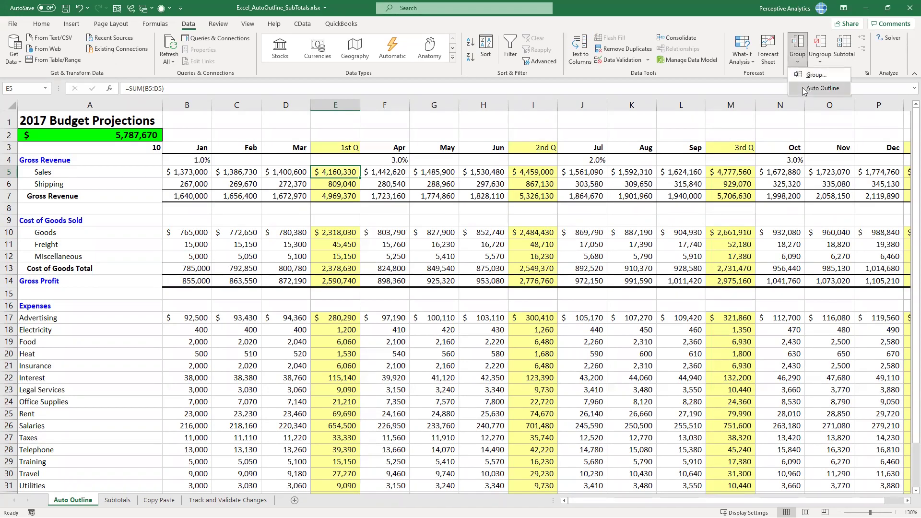
click(804, 90)
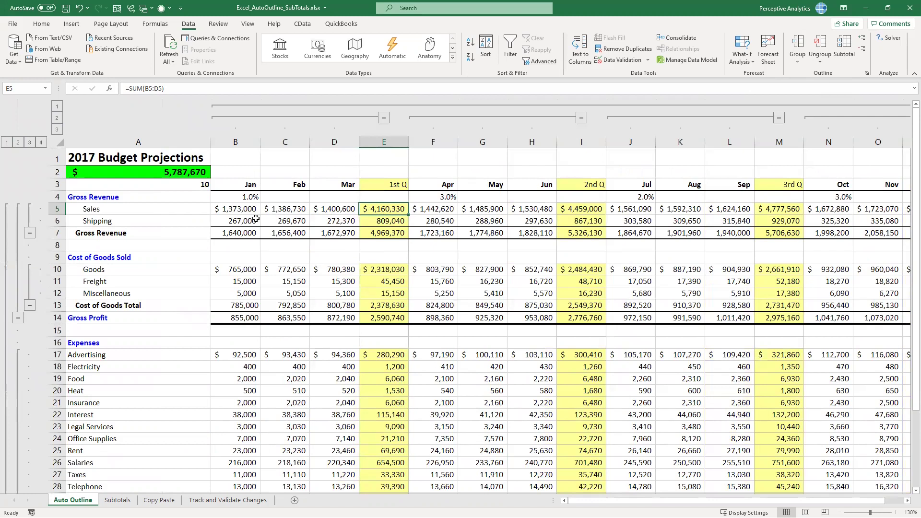
click(391, 186)
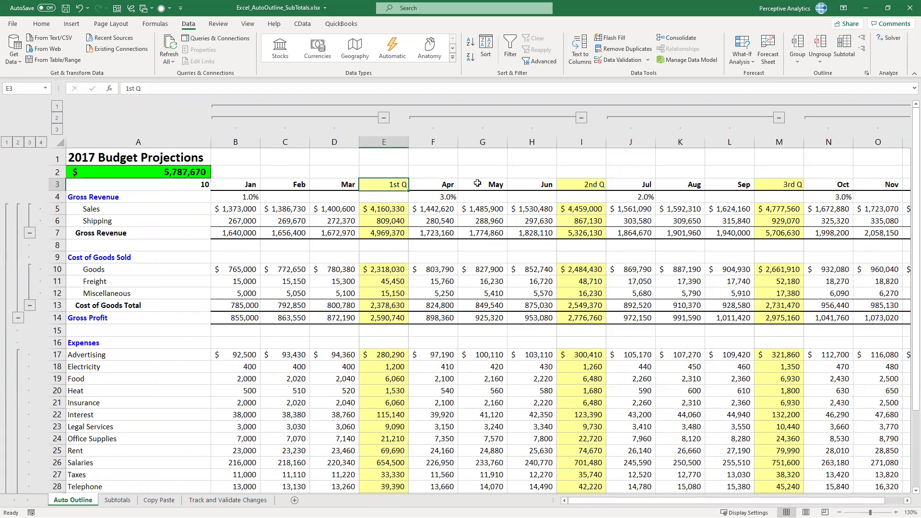
click(384, 209)
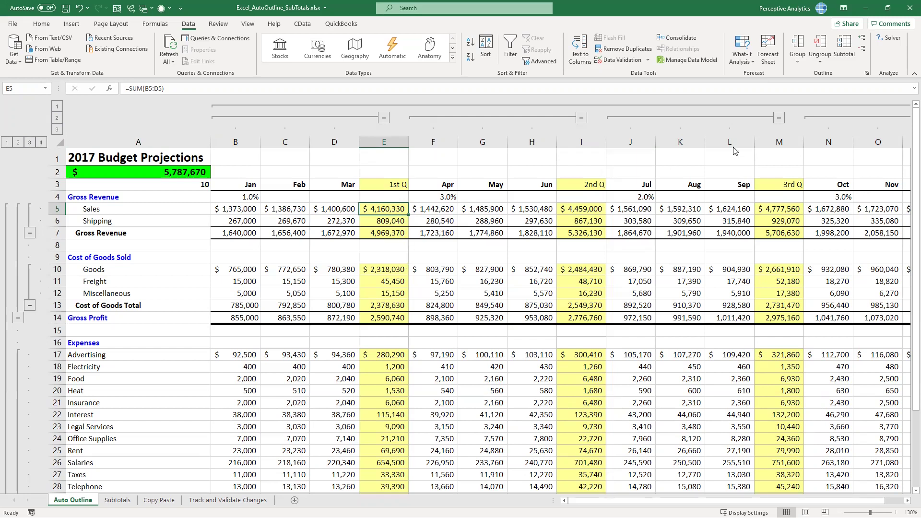
Remove all row and column groups with Data > Ungroup > Clear Outline
click(797, 60)
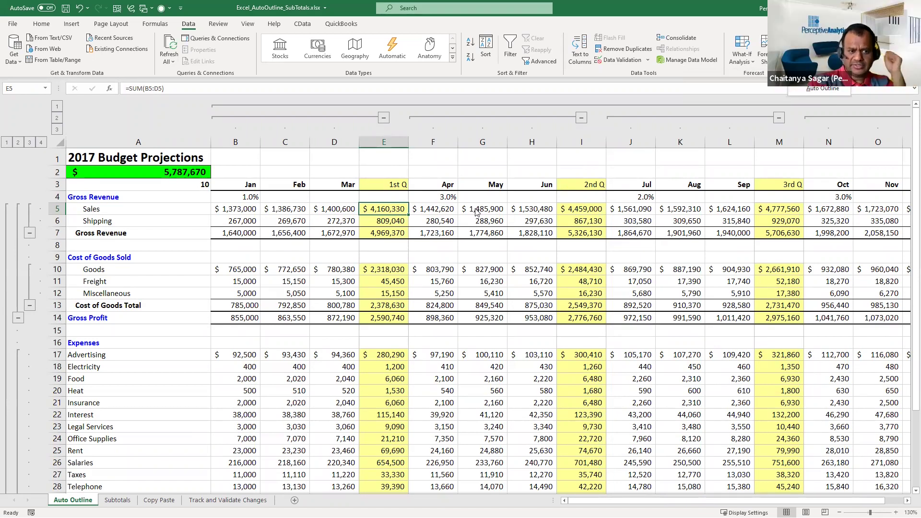
click(429, 172)
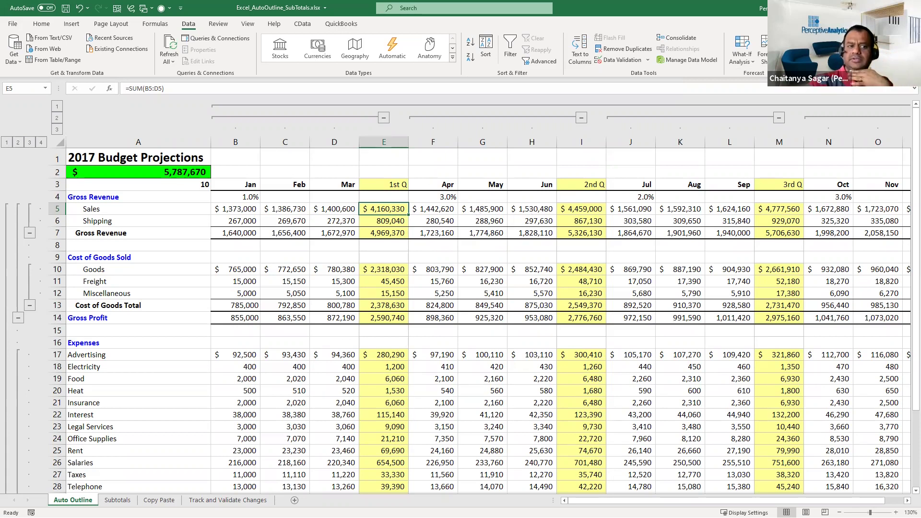
click(820, 61)
click(830, 94)
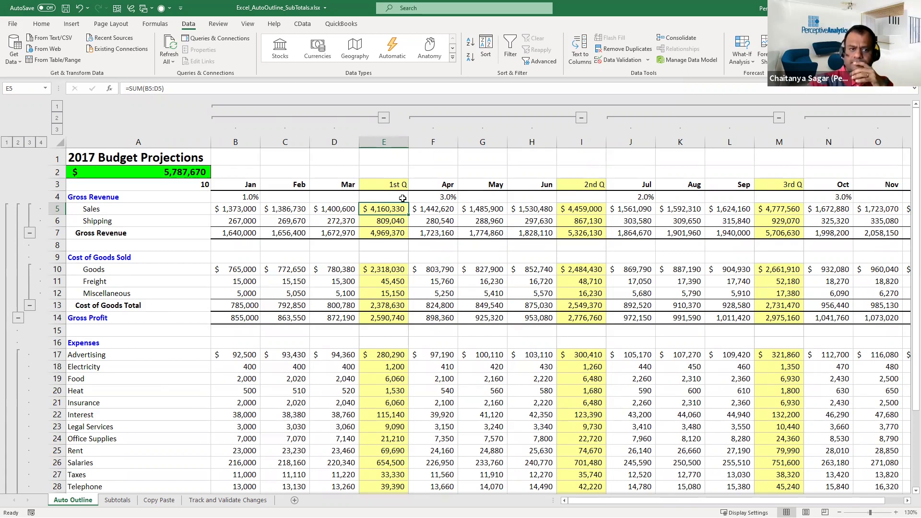
click(402, 198)
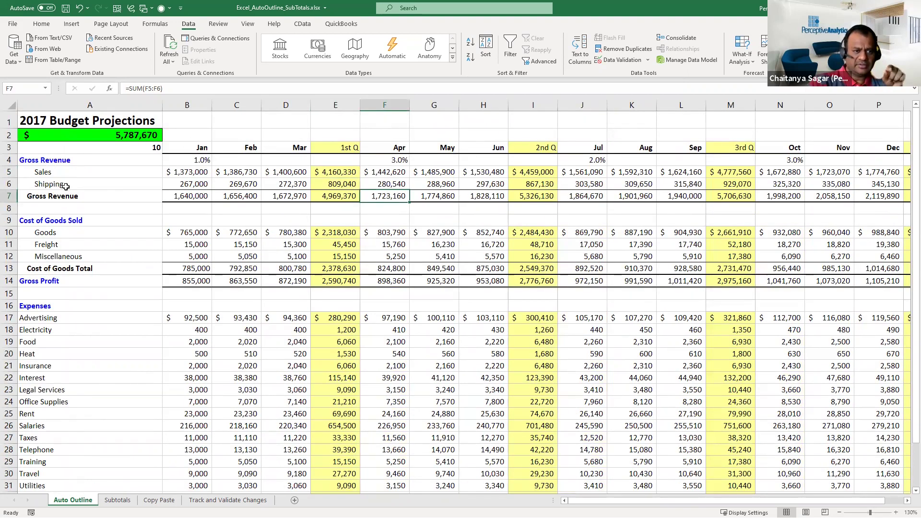
click(8, 172)
shift+click(9, 185)
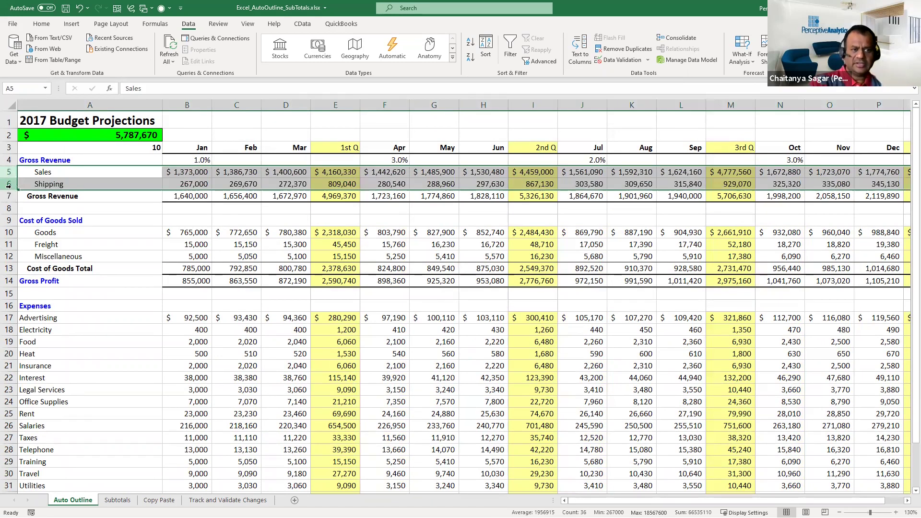
click(798, 60)
click(822, 88)
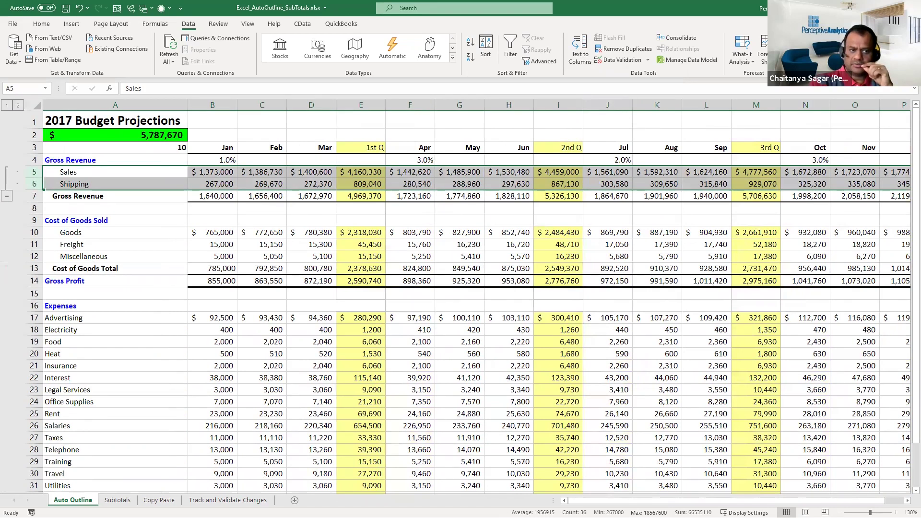
click(6, 196)
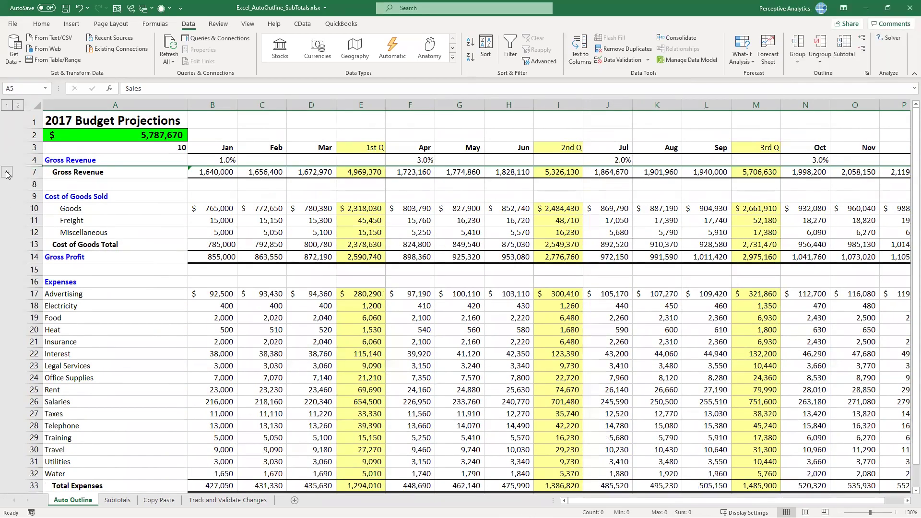
click(7, 174)
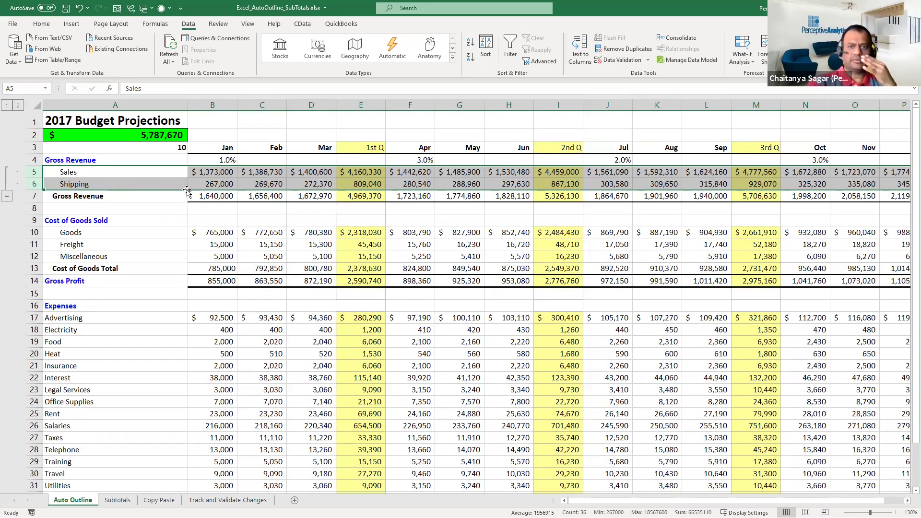
click(248, 211)
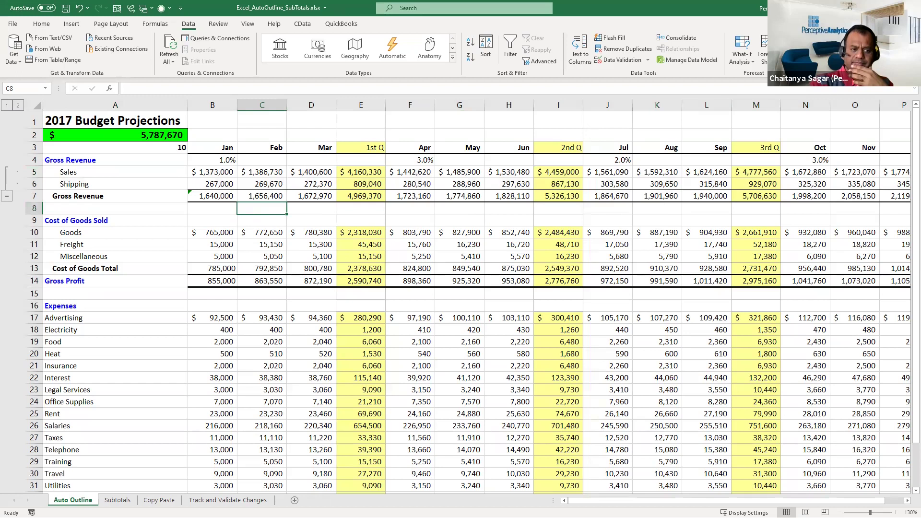
key(shift+alt+Left)
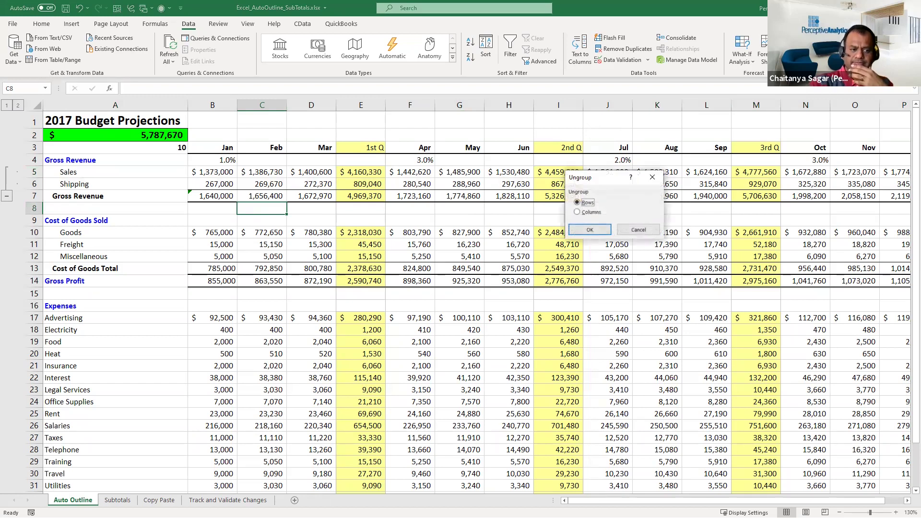
click(590, 230)
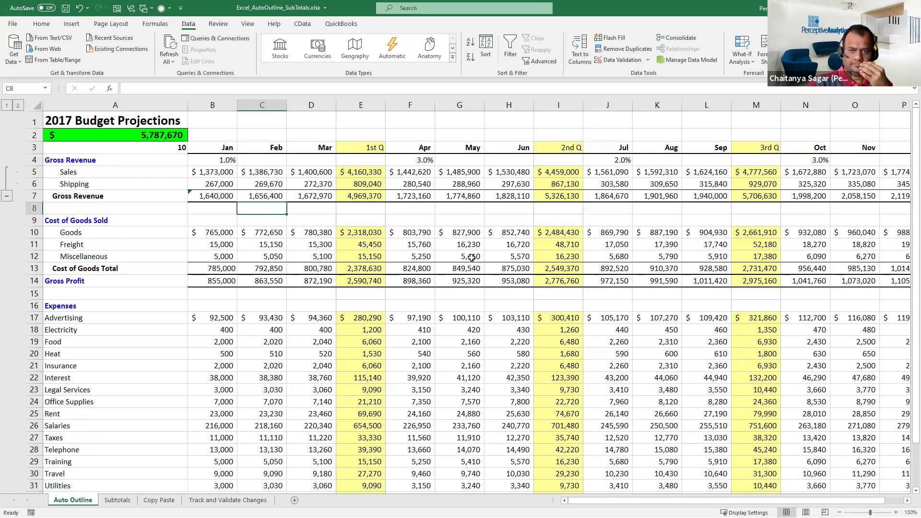
click(322, 231)
key(ctrl+z)
key(ctrl+z)
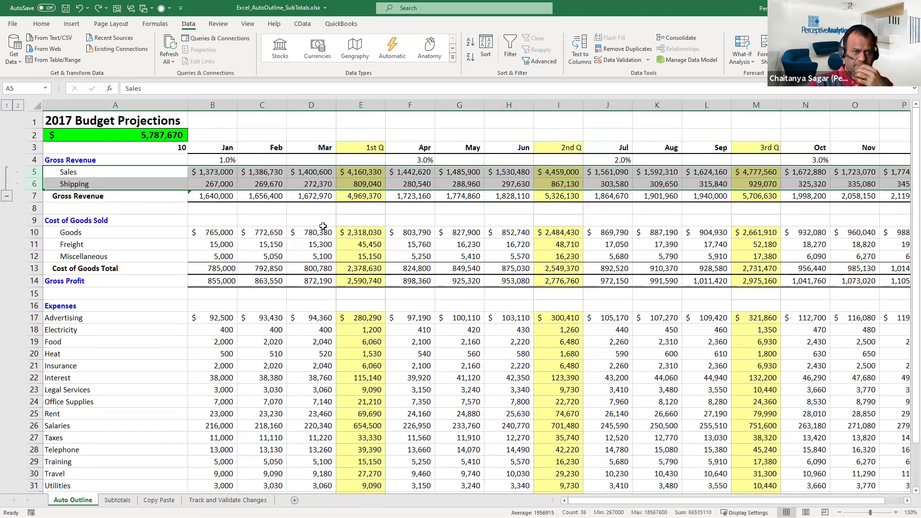
key(ctrl+z)
click(323, 222)
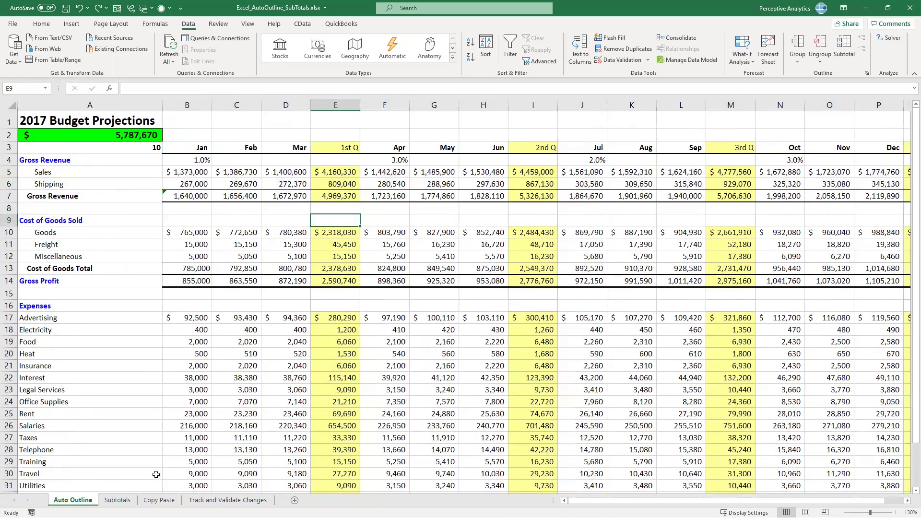
click(118, 500)
scroll(185, 336, up, 5)
scroll(185, 345, up, 11)
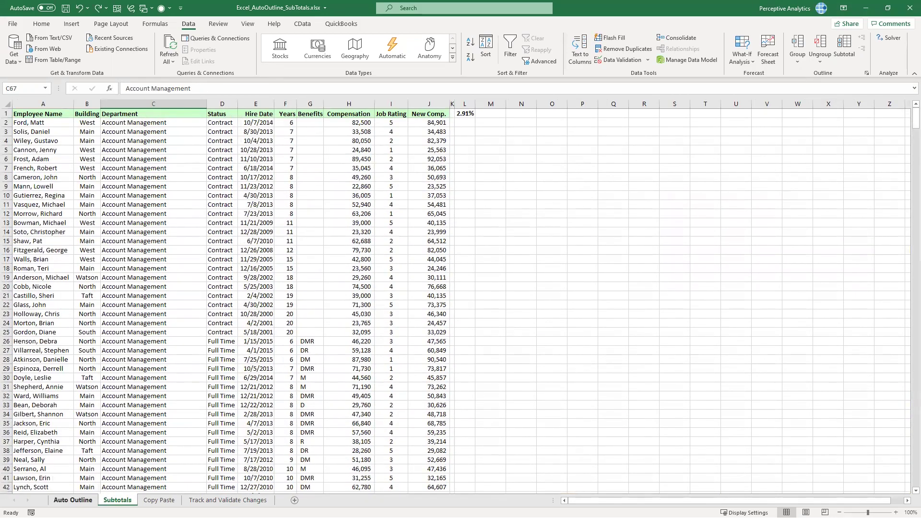
click(86, 500)
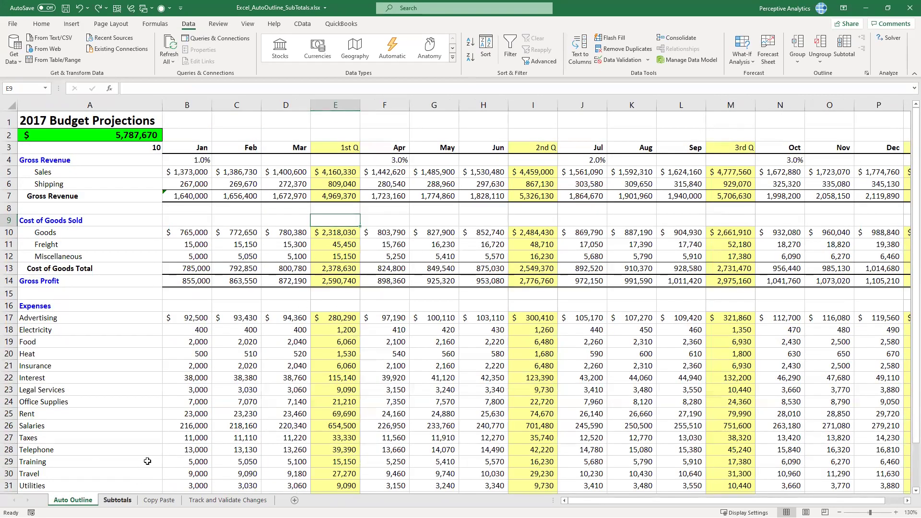
key(ctrl+Page_Down)
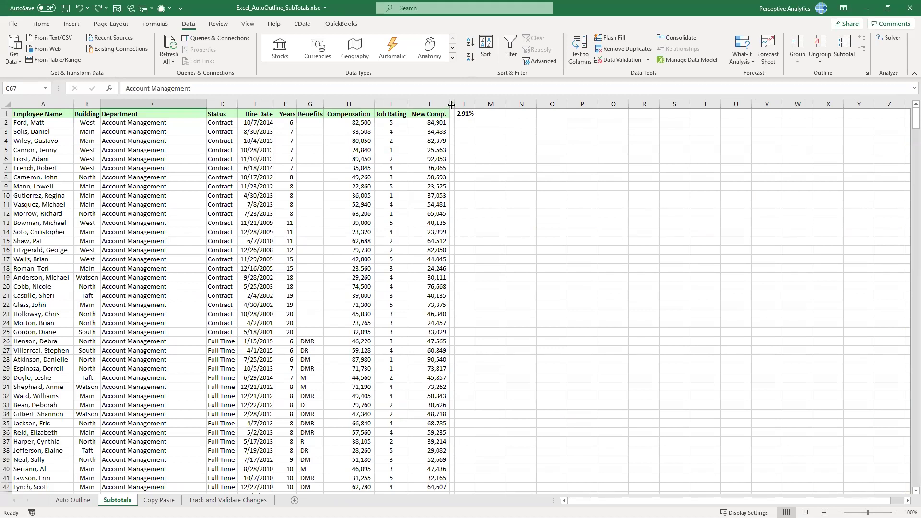
drag(454, 103, 545, 103)
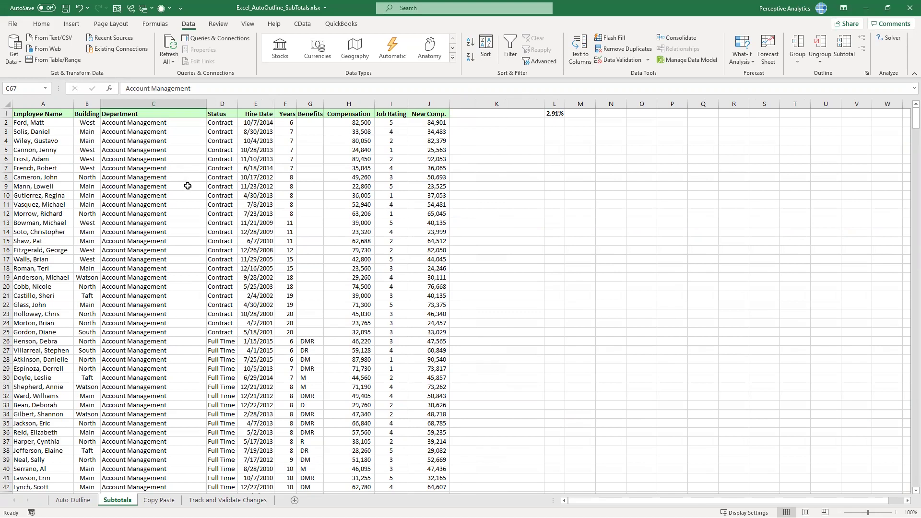
scroll(181, 196, down, 4)
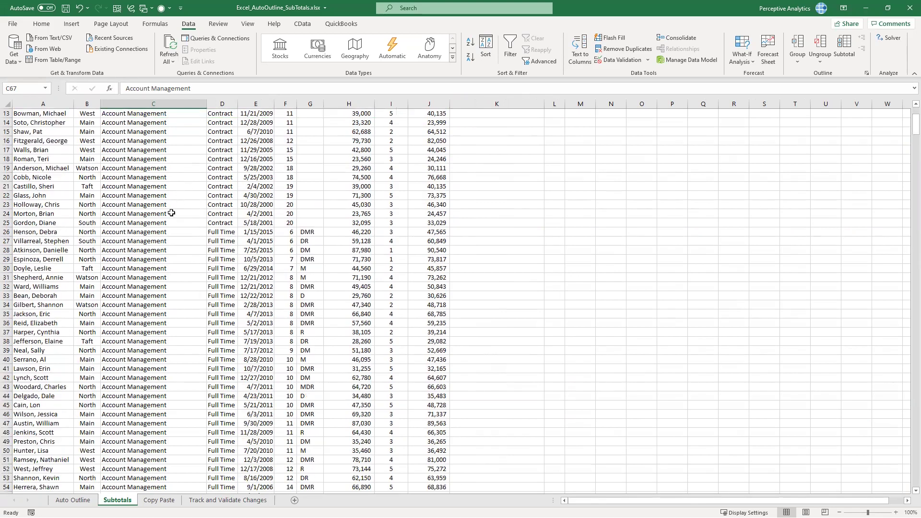
scroll(180, 196, up, 4)
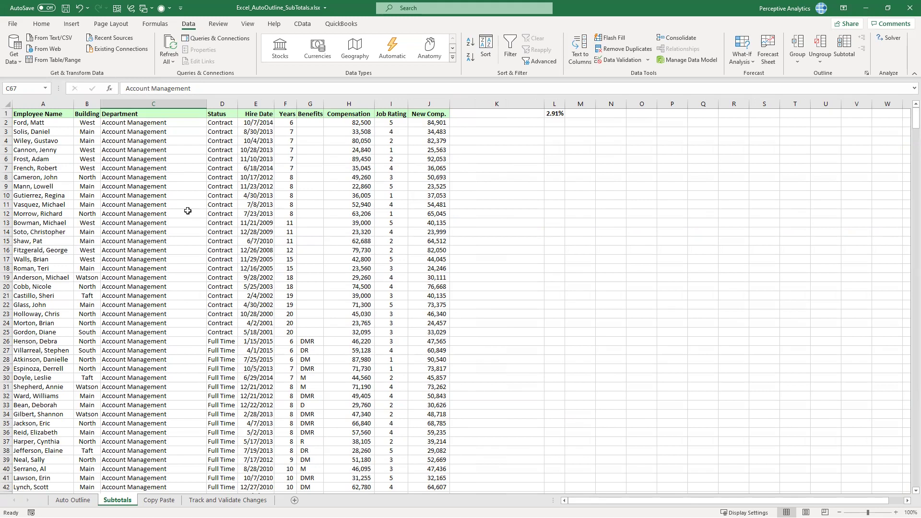
click(156, 150)
scroll(159, 194, down, 1)
scroll(159, 194, down, 16)
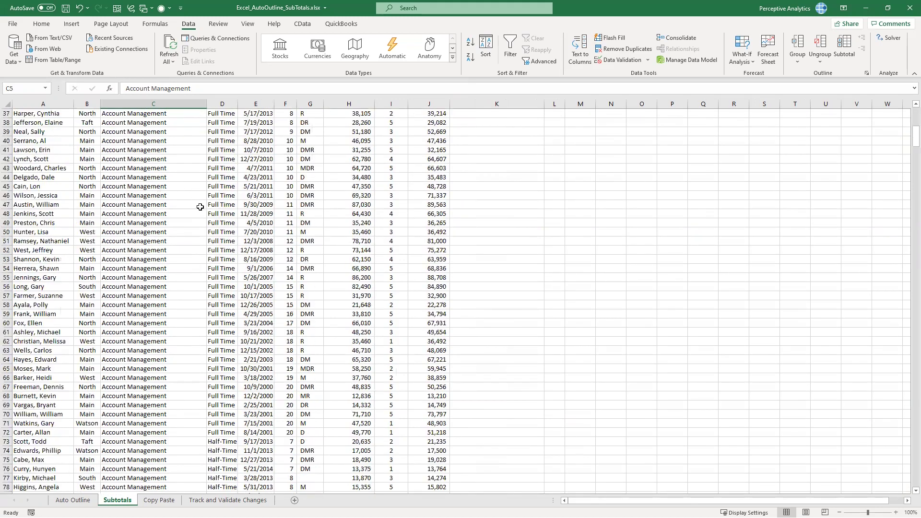
scroll(206, 181, up, 16)
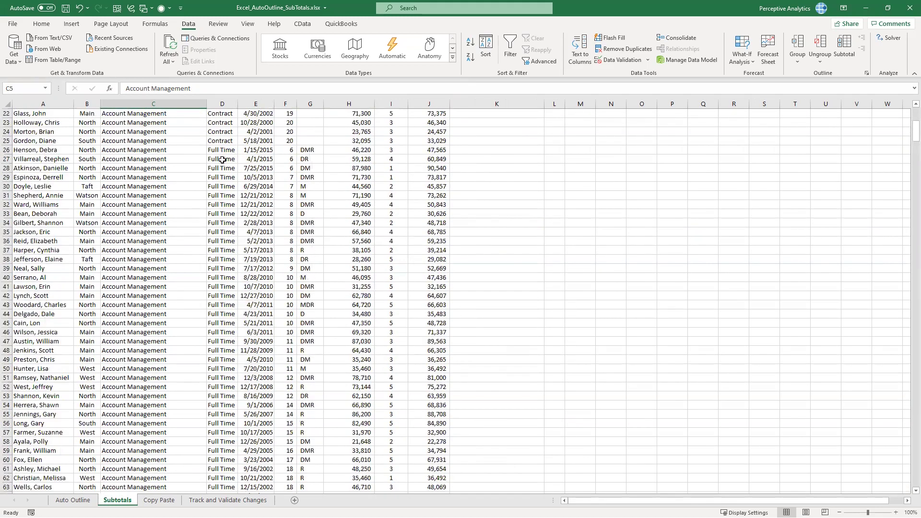
scroll(226, 280, up, 1)
key(Right)
scroll(225, 280, down, 4)
scroll(225, 280, down, 8)
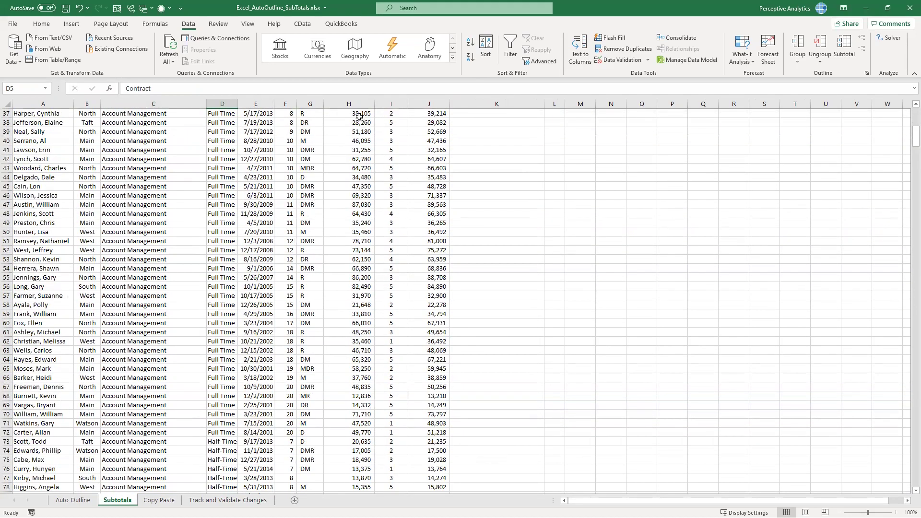
scroll(424, 123, up, 6)
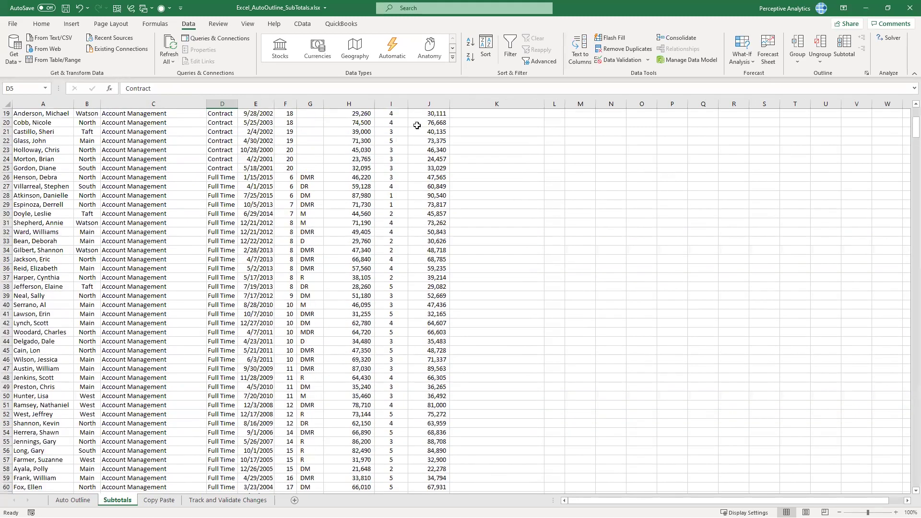
scroll(156, 149, up, 6)
click(348, 123)
key(Right)
key(Right)
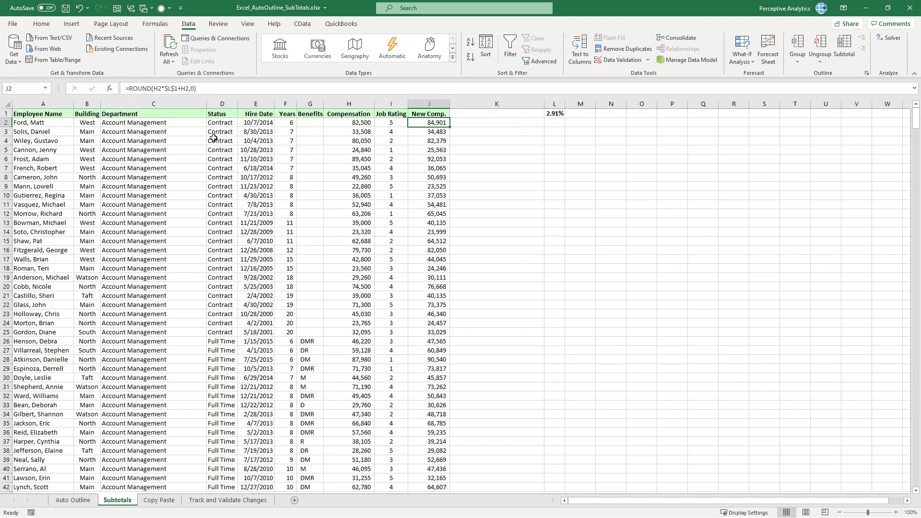
drag(144, 132, 147, 249)
drag(221, 141, 221, 223)
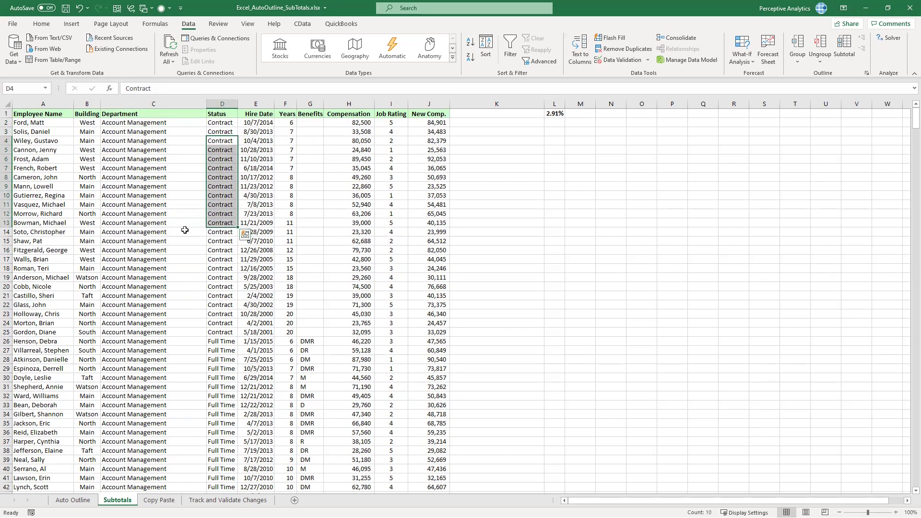
click(165, 224)
click(194, 177)
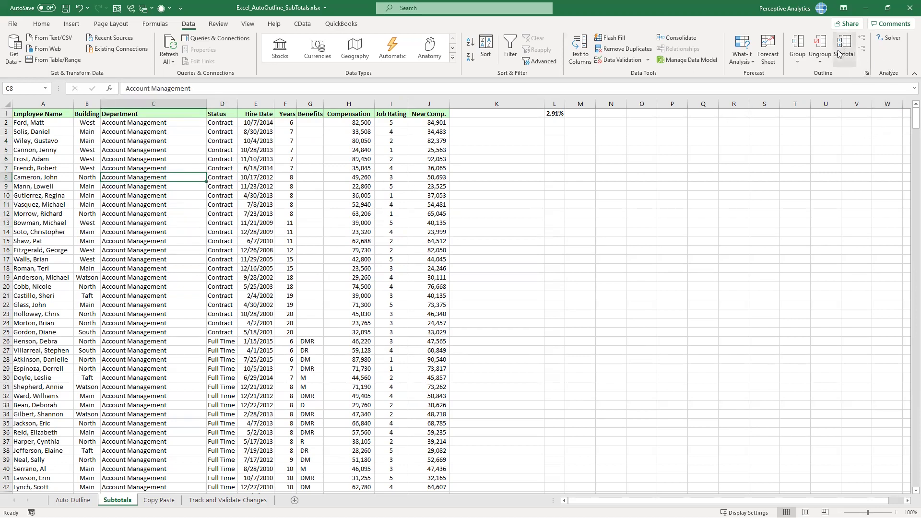
click(146, 152)
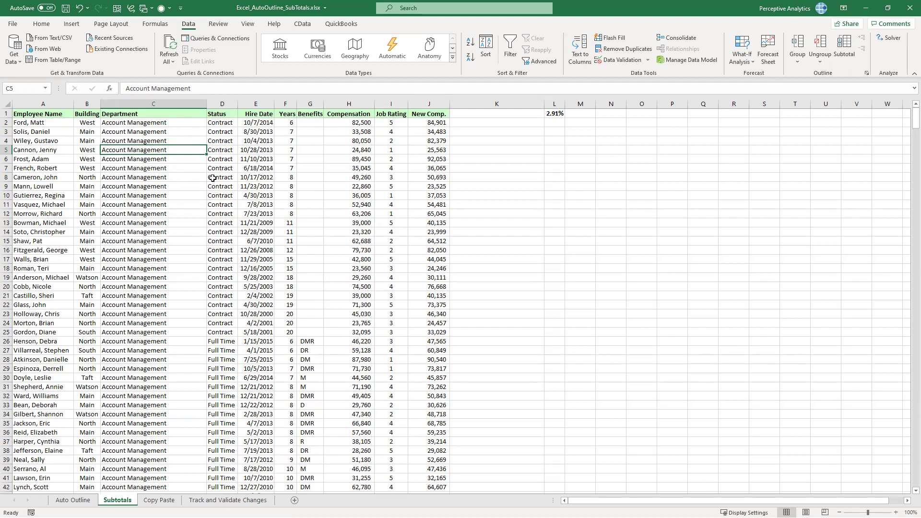
click(173, 170)
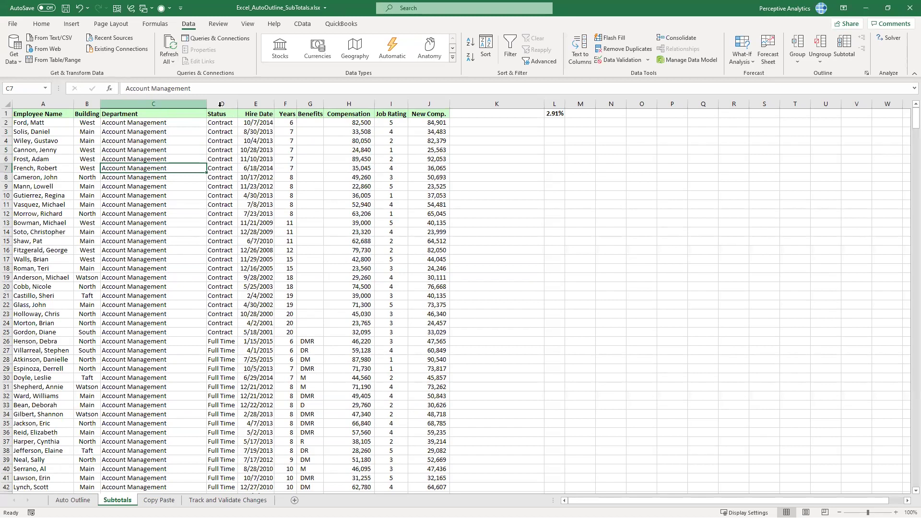
click(162, 104)
ctrl+click(221, 104)
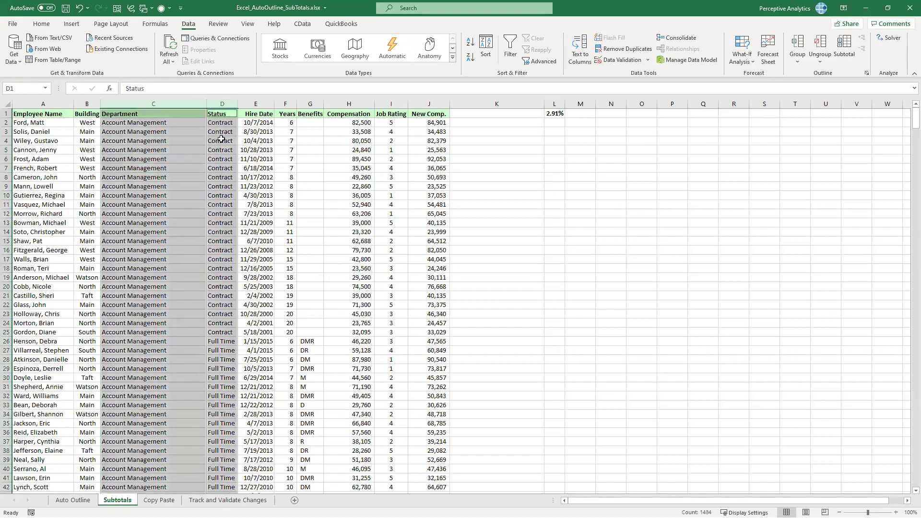
click(221, 139)
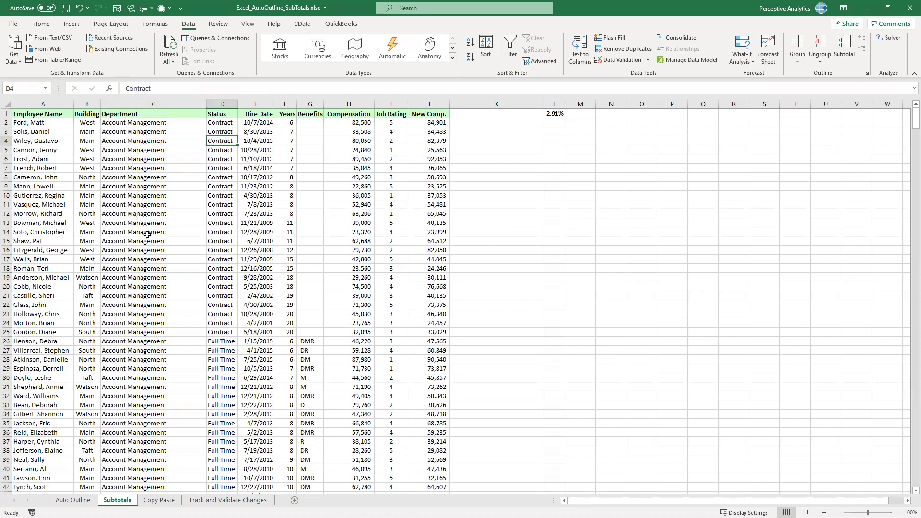
scroll(261, 115, down, 6)
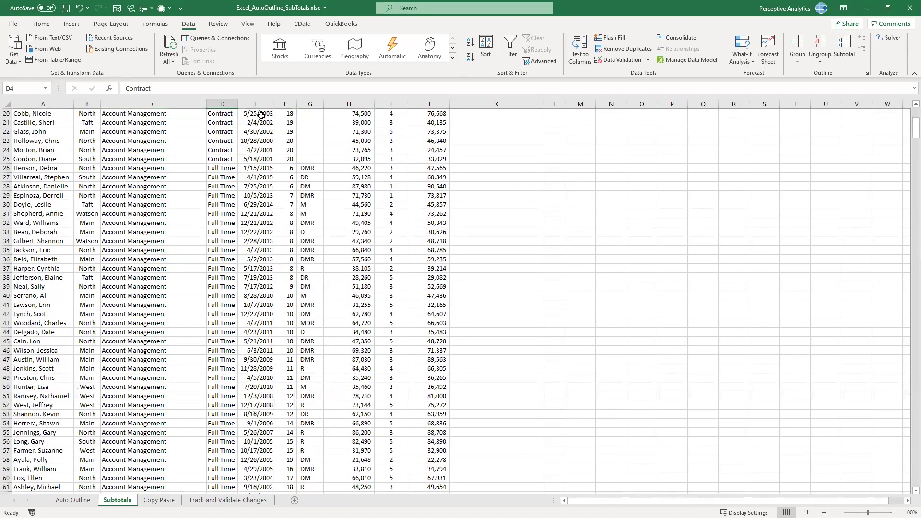
scroll(267, 117, down, 1)
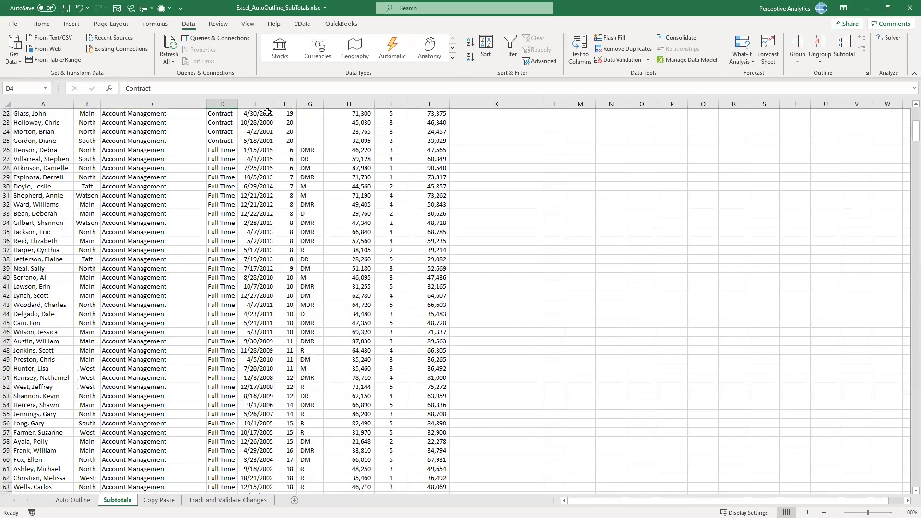
scroll(267, 113, up, 7)
click(269, 114)
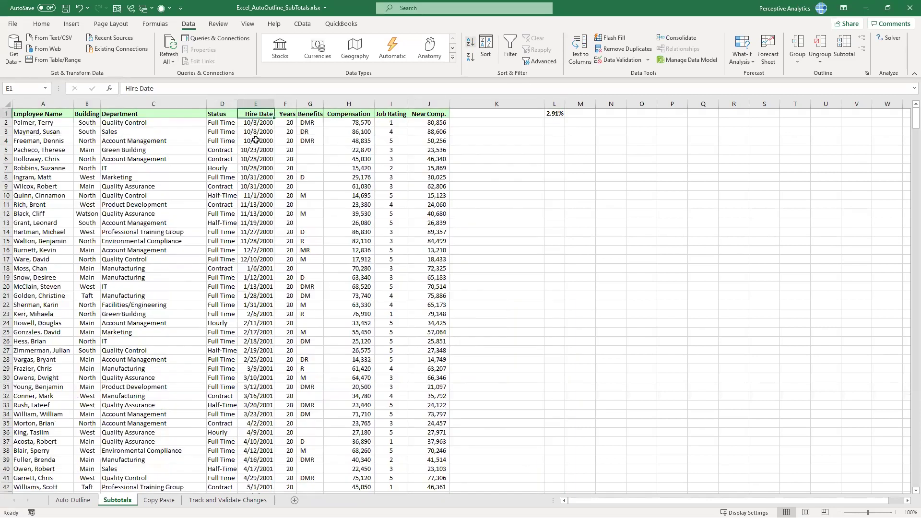
click(249, 159)
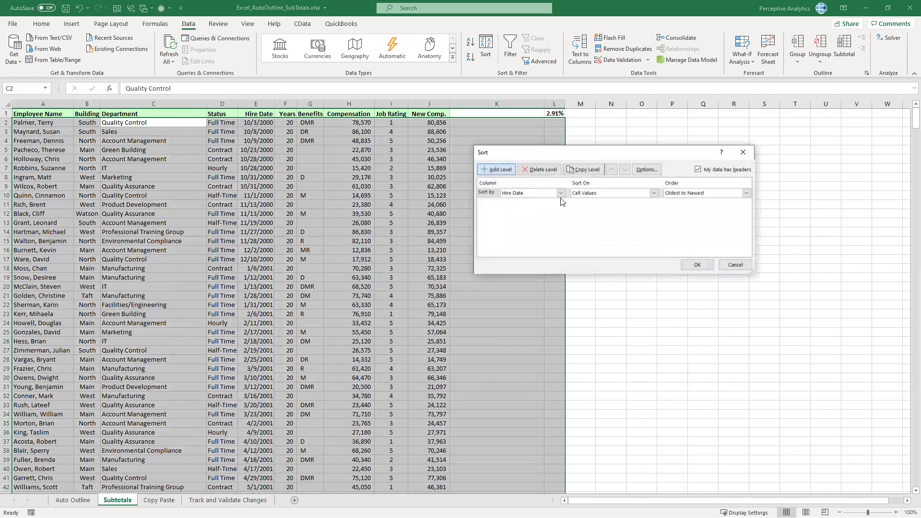
Sort the employee table by Department A to Z, then by Status A to Z
click(534, 193)
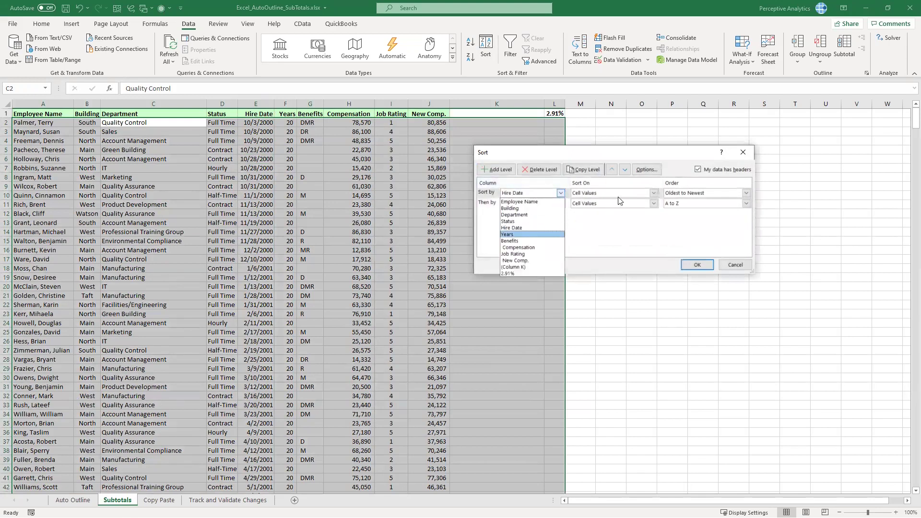
click(514, 215)
click(560, 203)
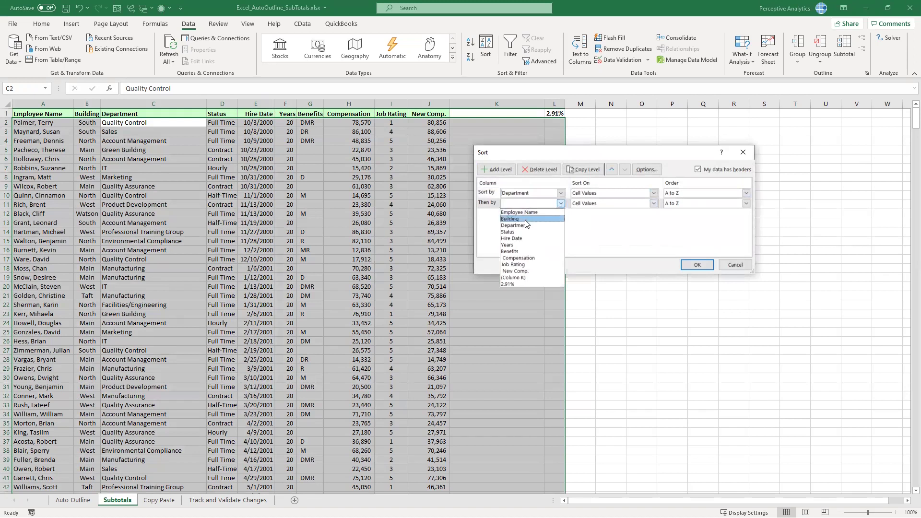
click(528, 233)
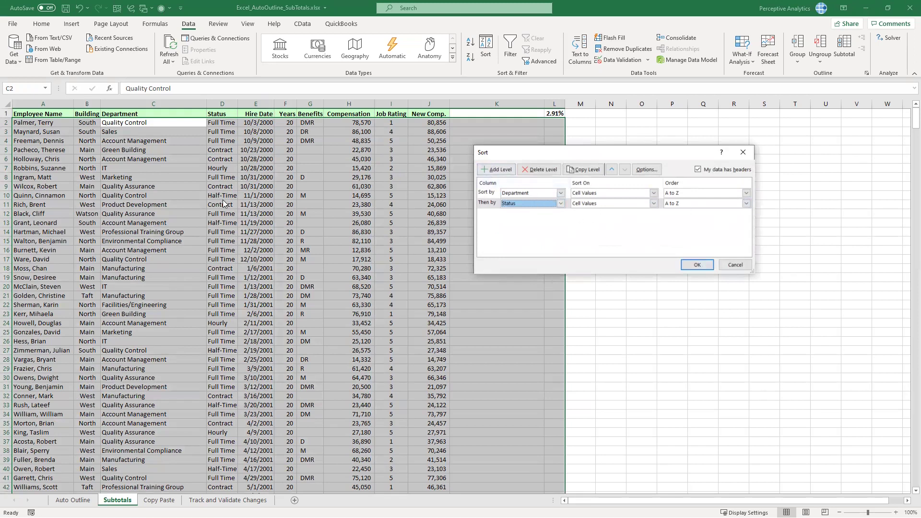
click(502, 170)
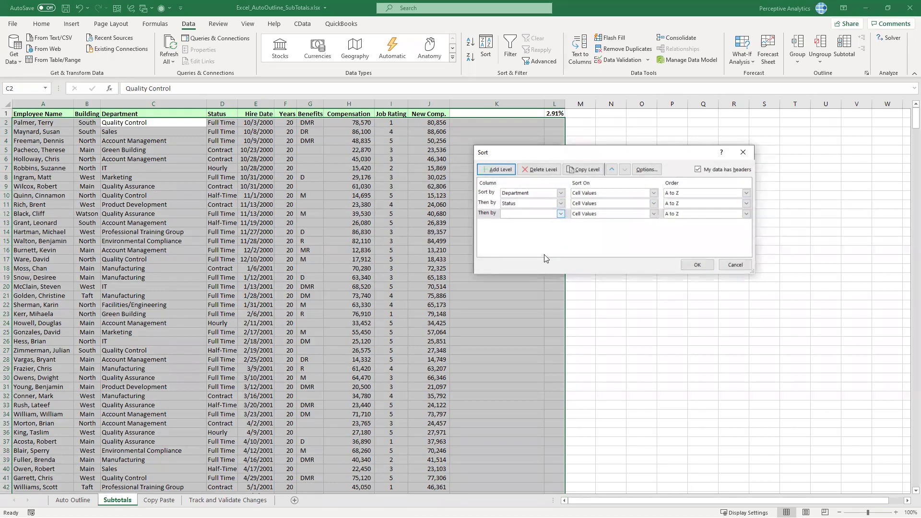
click(560, 214)
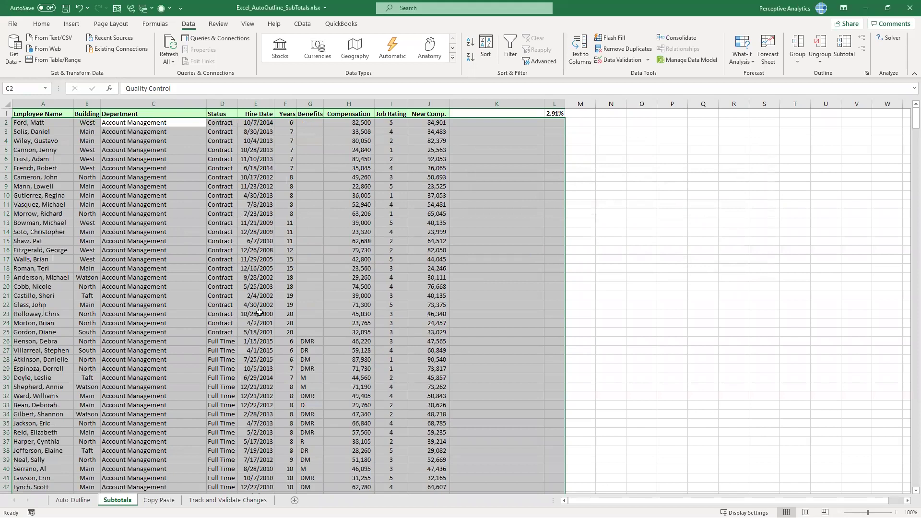
click(150, 178)
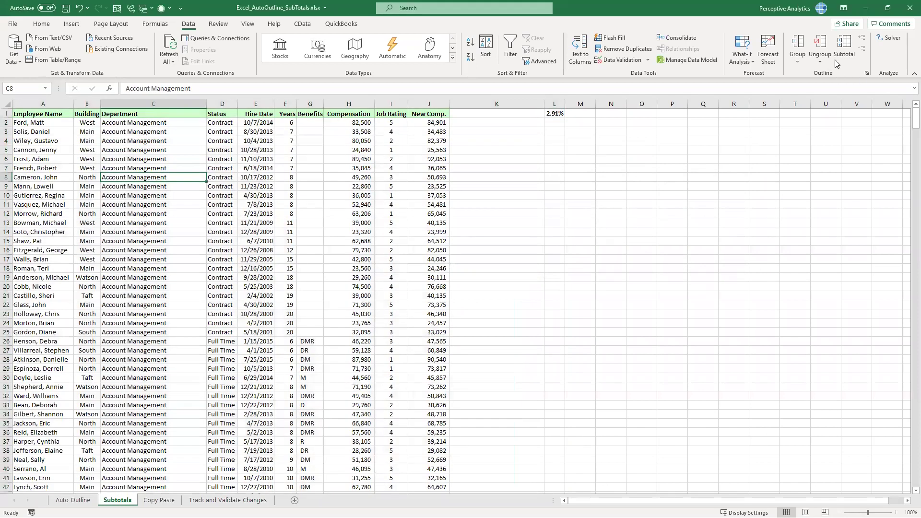
Add Sum subtotals of Years, Compensation and New Comp. at each change in Department
scroll(434, 321, down, 4)
scroll(413, 315, up, 4)
key(alt+a)
key(b)
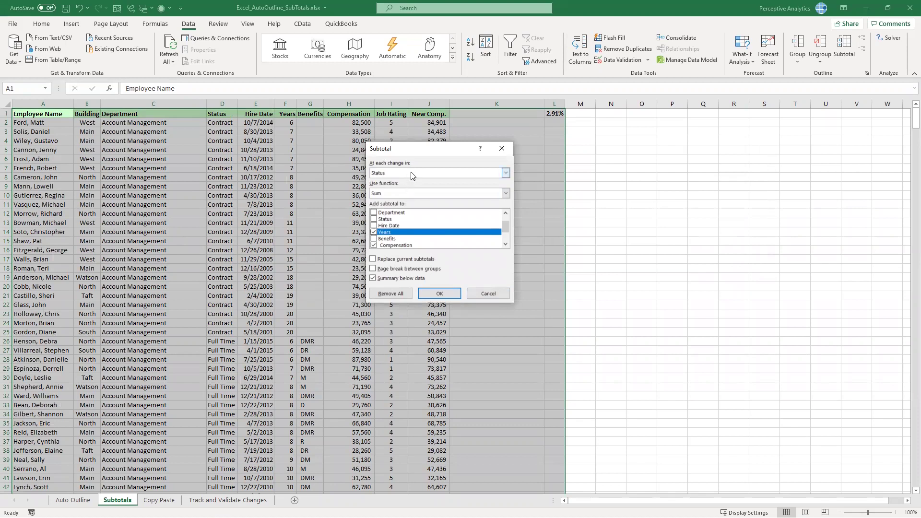
click(419, 172)
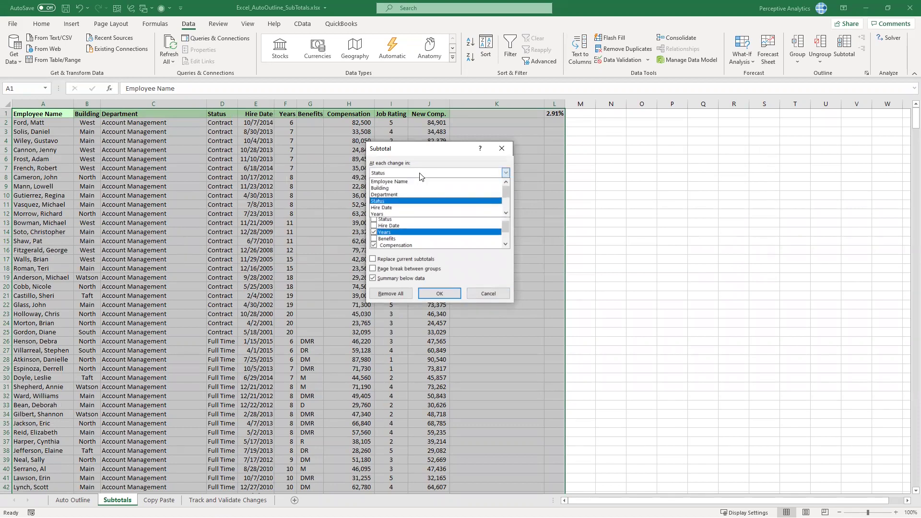
click(410, 199)
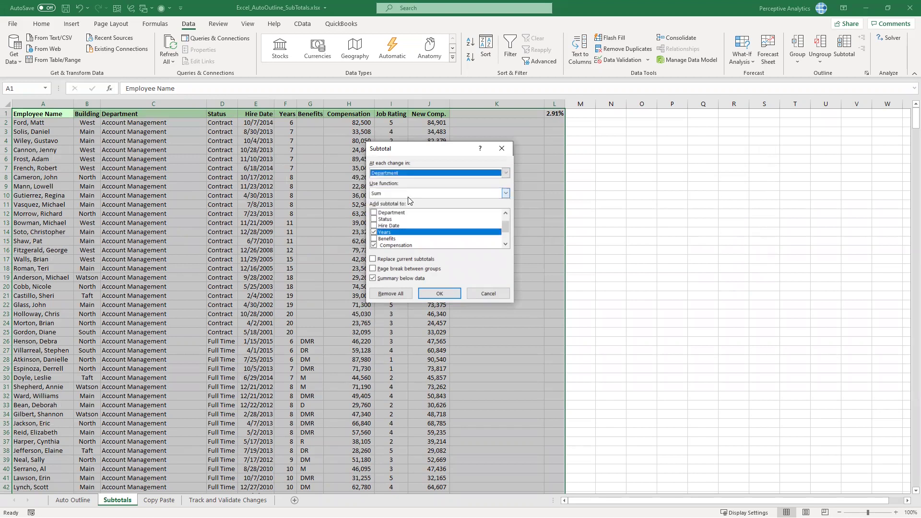
drag(507, 224, 505, 237)
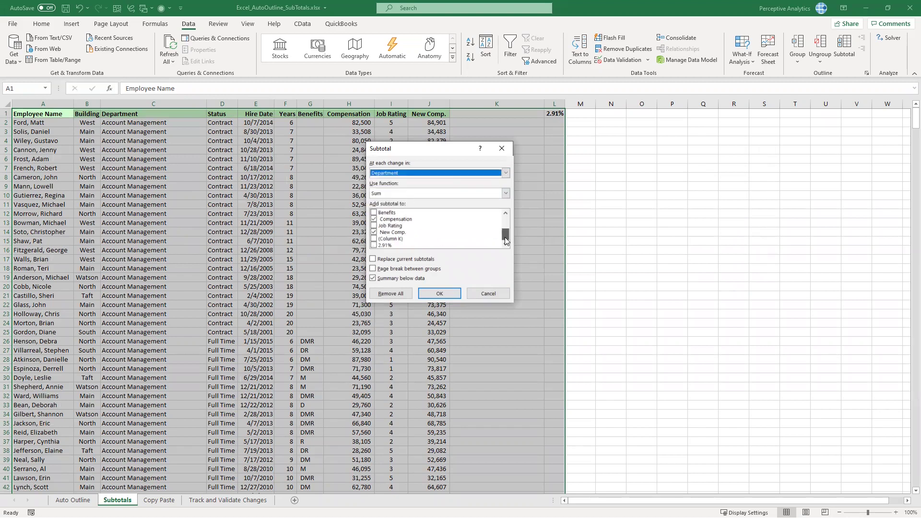
click(506, 193)
scroll(424, 226, down, 2)
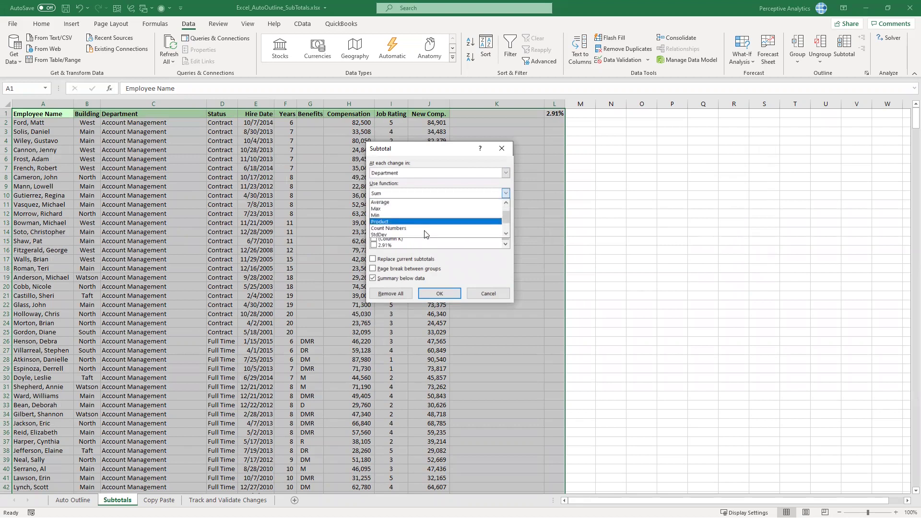
scroll(425, 234, up, 2)
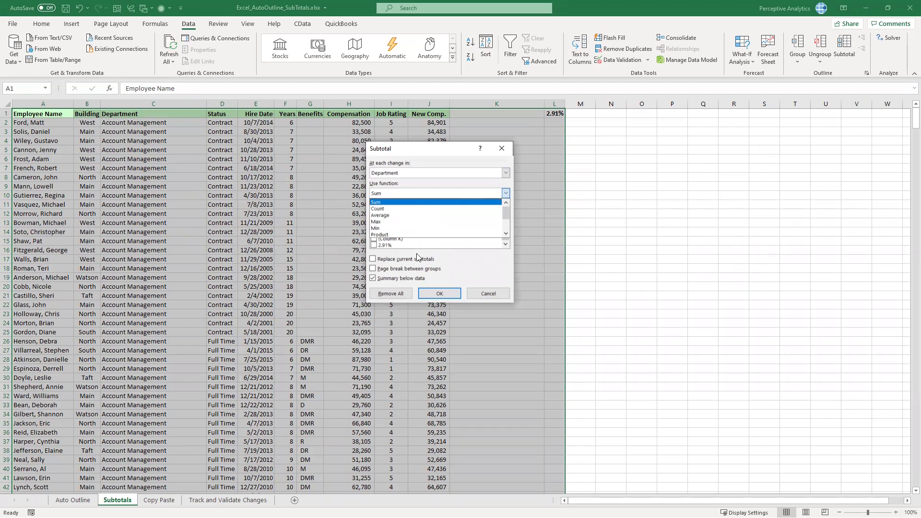
click(417, 257)
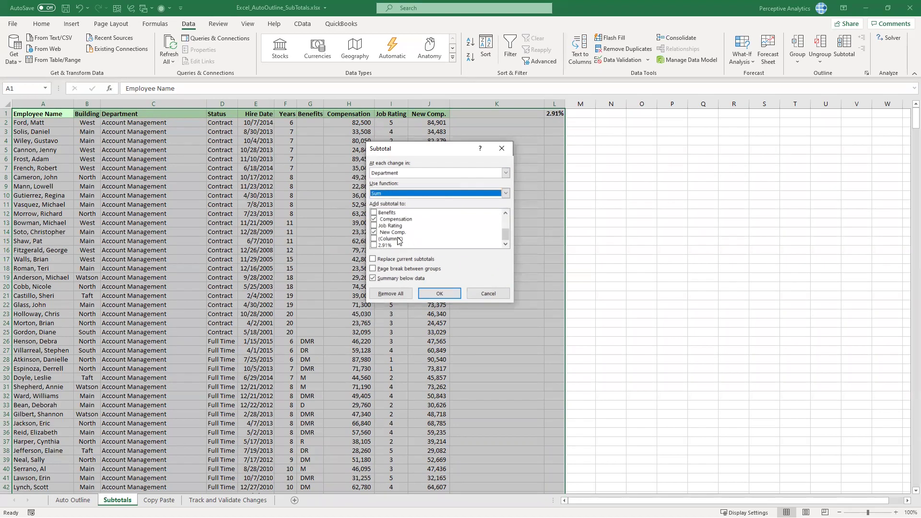
click(506, 212)
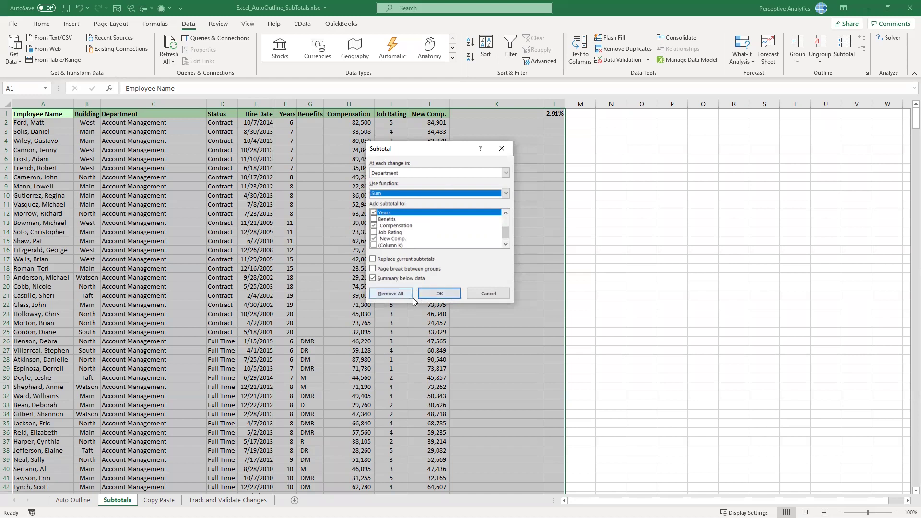
click(433, 293)
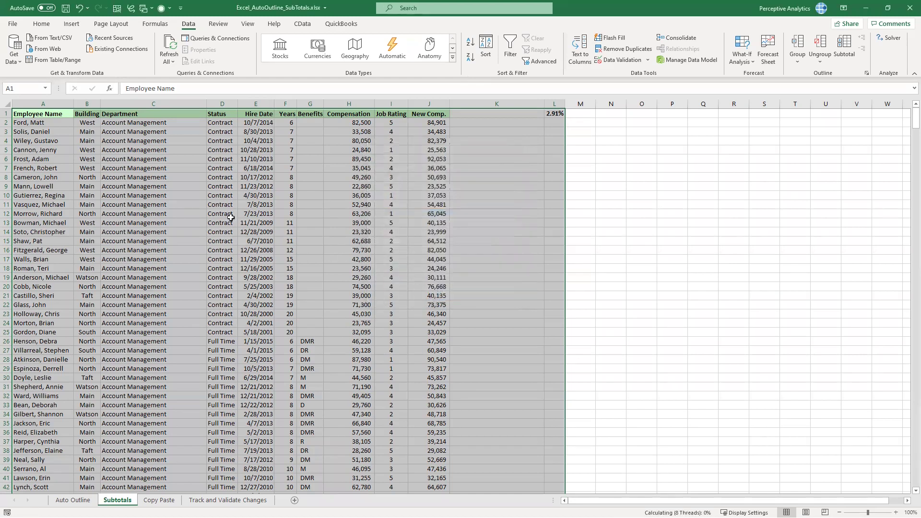
click(144, 205)
Select Account Management Total cells H90 and J90 and attempt Subtotal, triggering the multiple-selection warning
scroll(165, 224, down, 1)
scroll(165, 225, down, 20)
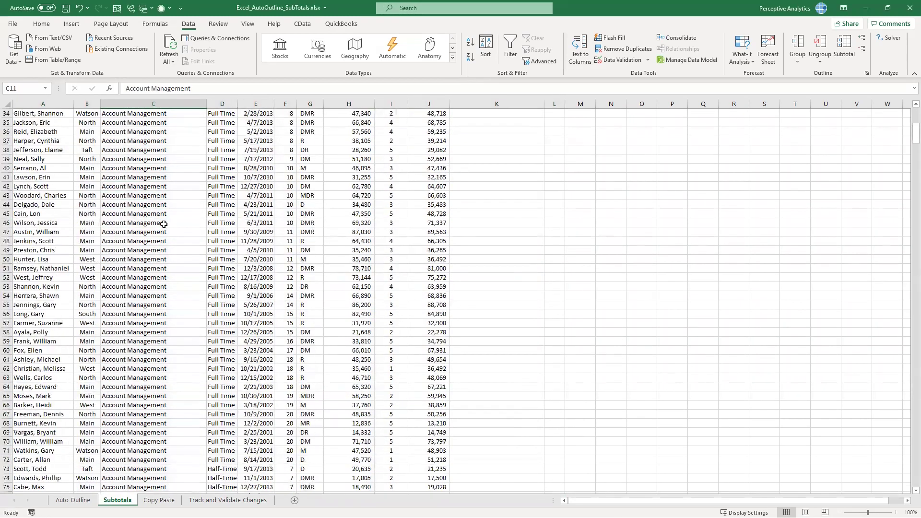
click(141, 270)
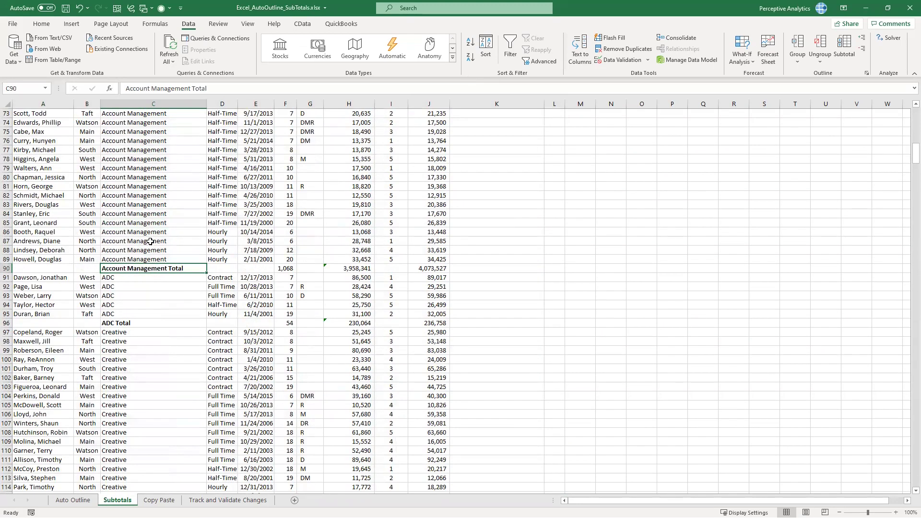
click(355, 268)
ctrl+click(429, 269)
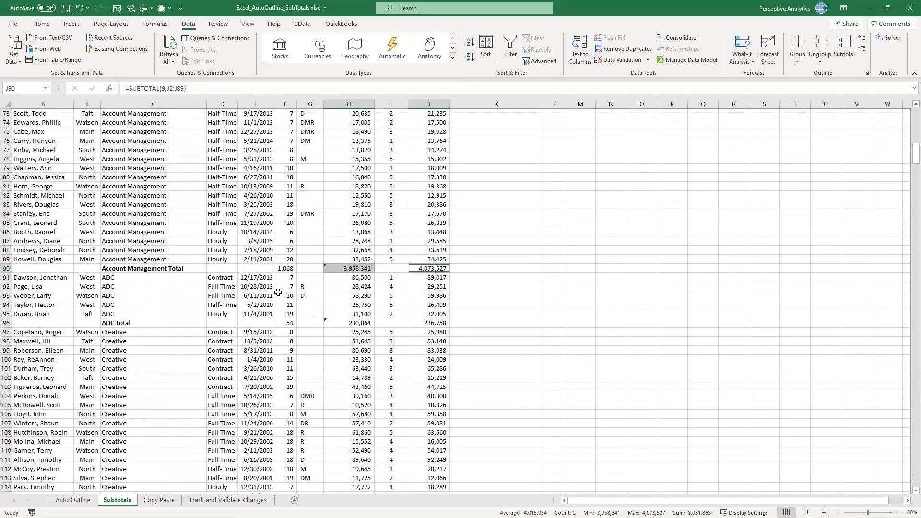
scroll(275, 288, up, 20)
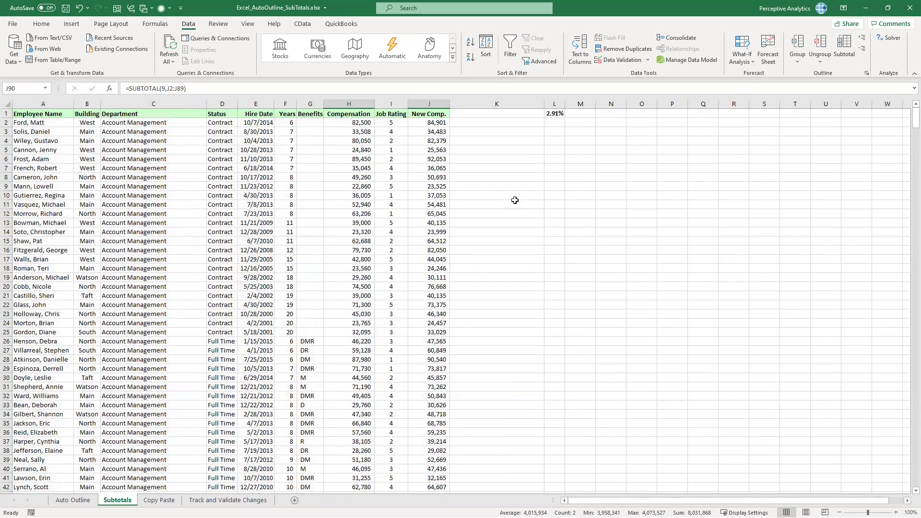
scroll(240, 271, down, 18)
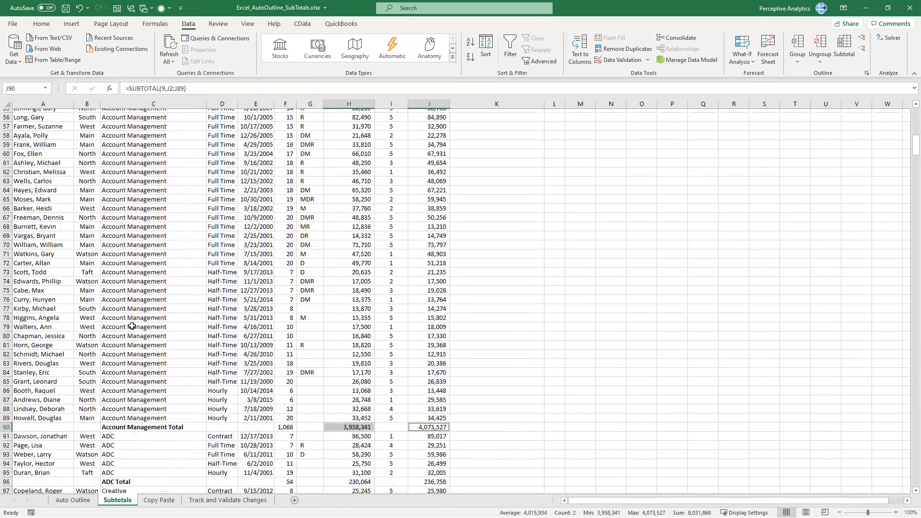
scroll(132, 326, down, 4)
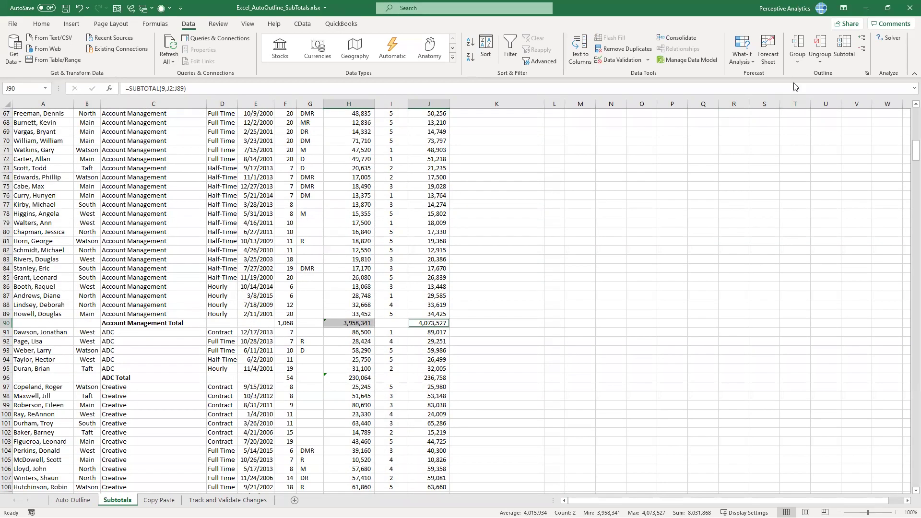
click(844, 48)
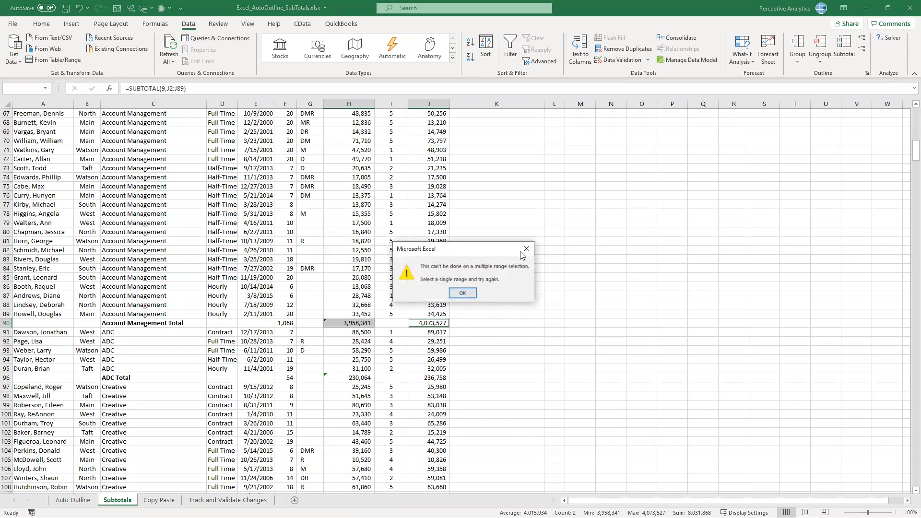
Dismiss the error and add nested Sum subtotals at each change in Status
click(527, 248)
click(204, 195)
click(844, 48)
click(433, 302)
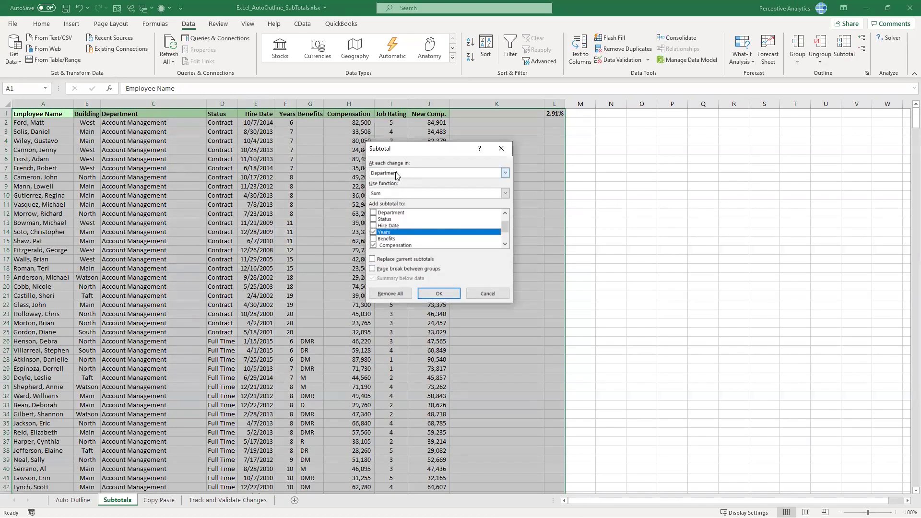
click(393, 174)
click(391, 202)
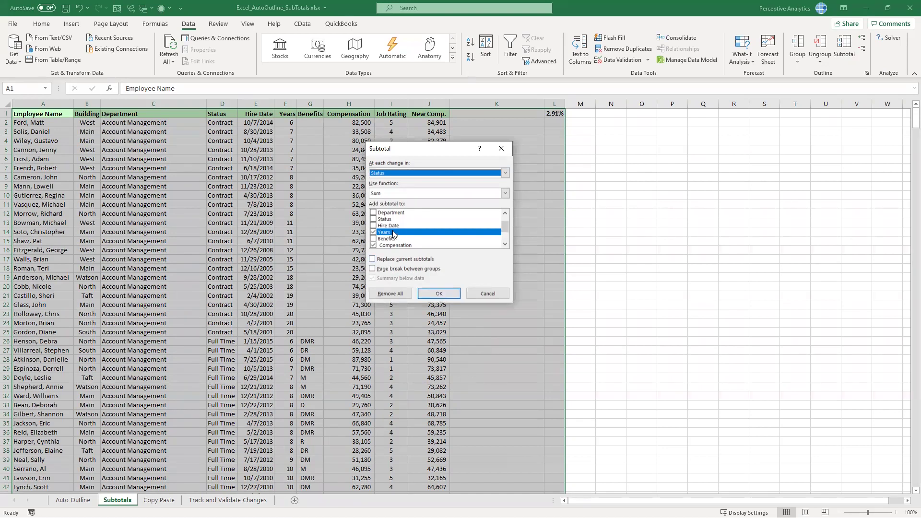
click(438, 293)
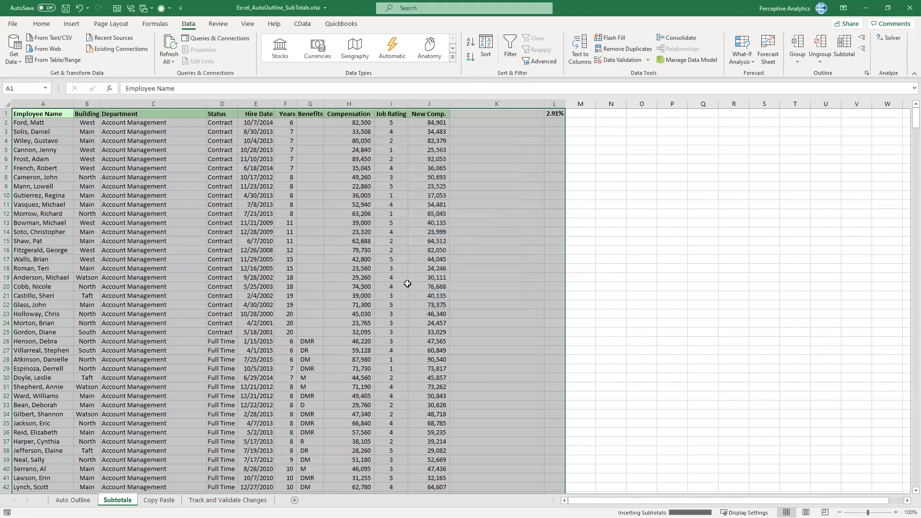
Widen column D and review the Contract Total subtotal row
scroll(192, 331, down, 3)
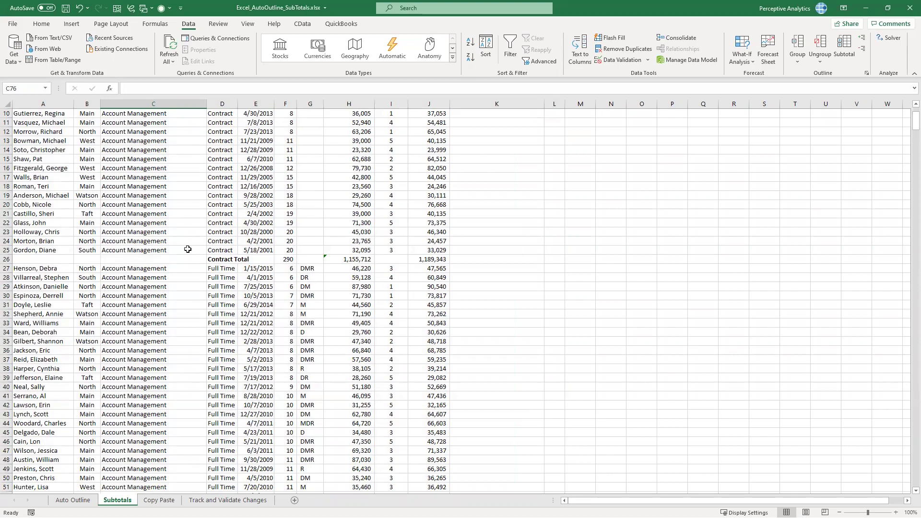
scroll(187, 249, up, 3)
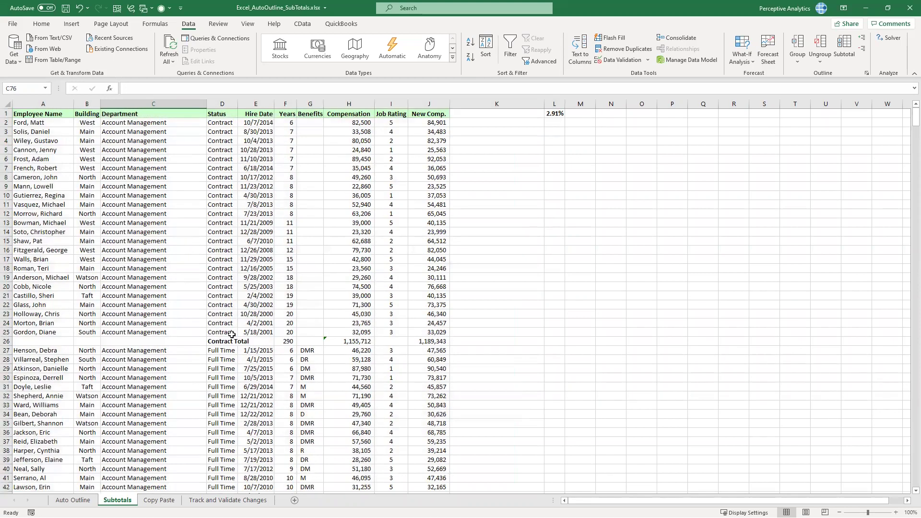
drag(238, 103, 282, 103)
scroll(314, 324, down, 2)
scroll(314, 324, down, 10)
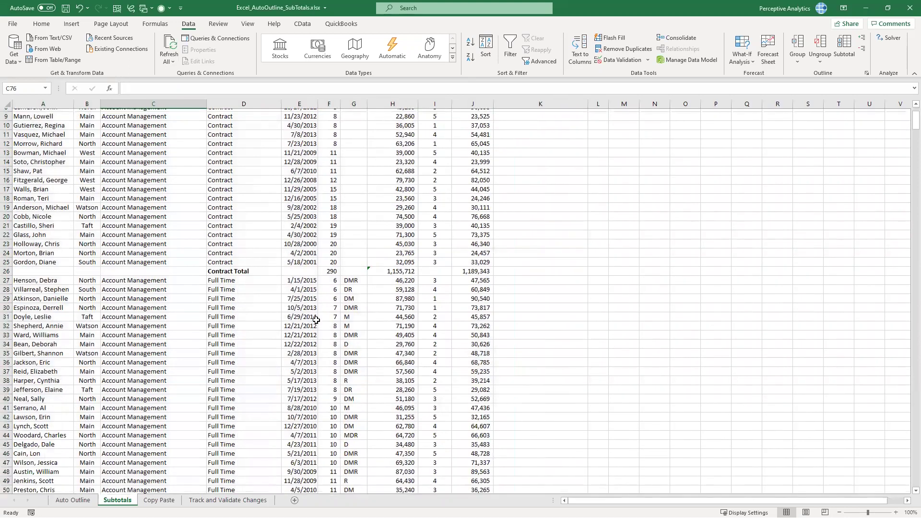
scroll(315, 320, up, 4)
Show the Subtotals outline symbols with Ctrl+8 and view outline levels 1 and 2
scroll(314, 320, up, 8)
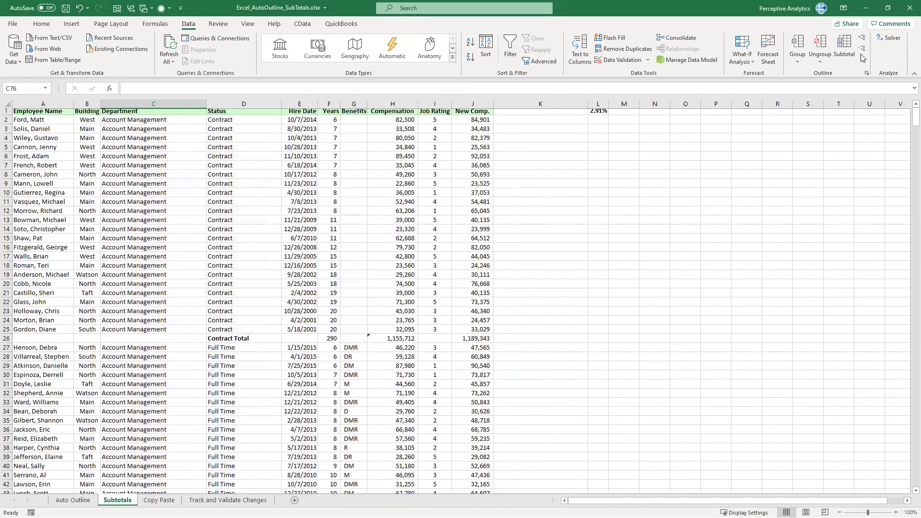
click(295, 205)
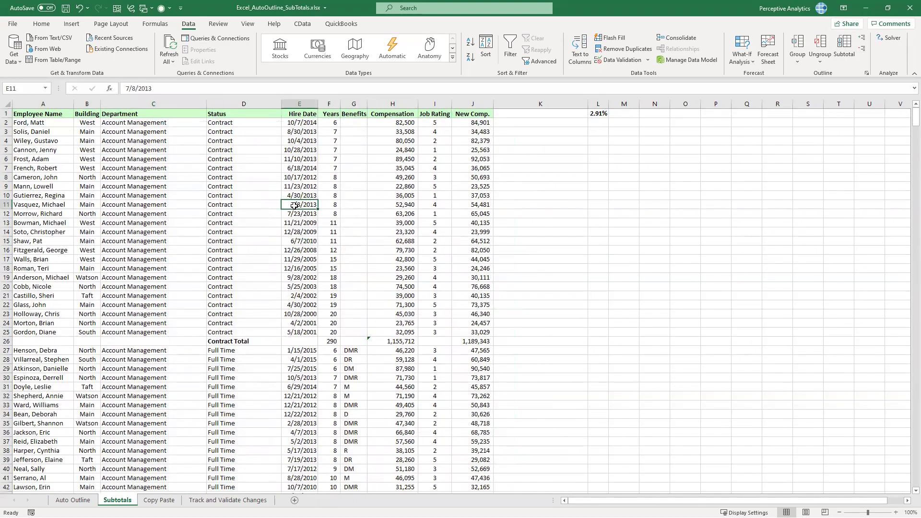
key(ctrl+8)
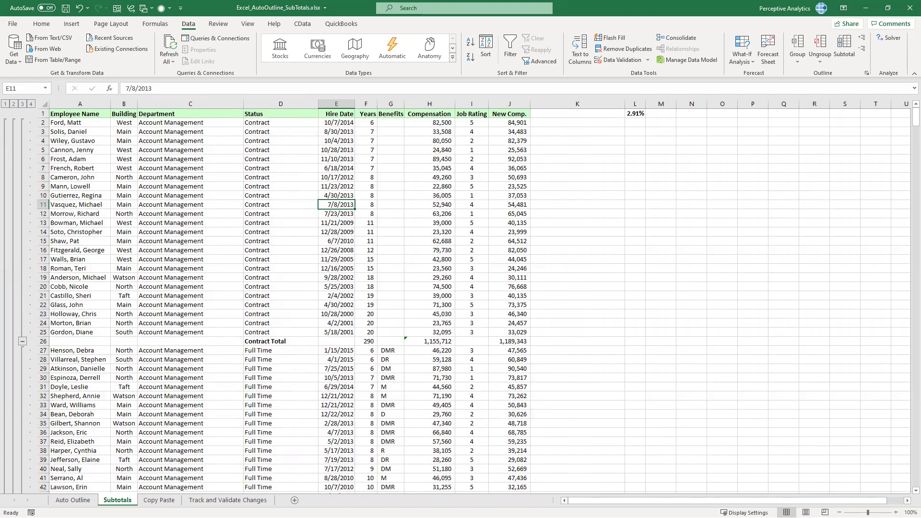
click(6, 105)
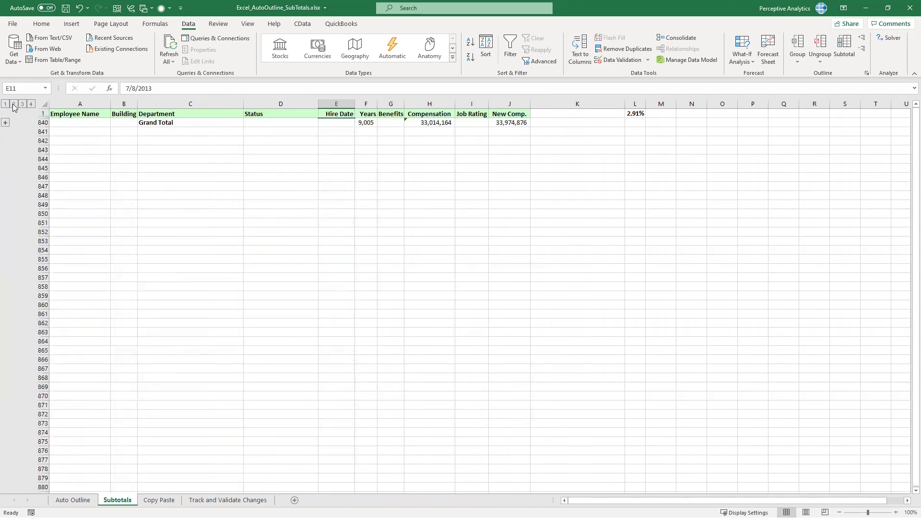
click(14, 104)
drag(189, 124, 523, 315)
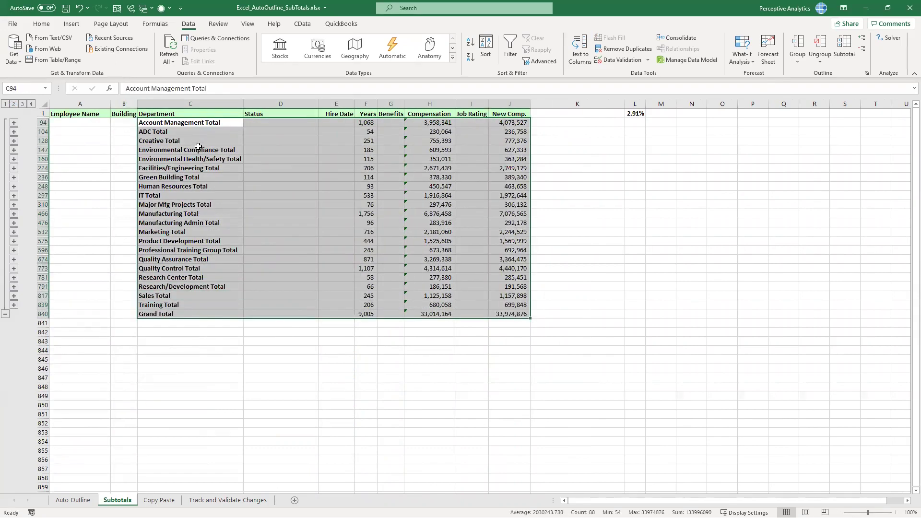
Expand to level 3, open and close one Status group, then collapse back to level 2
click(22, 105)
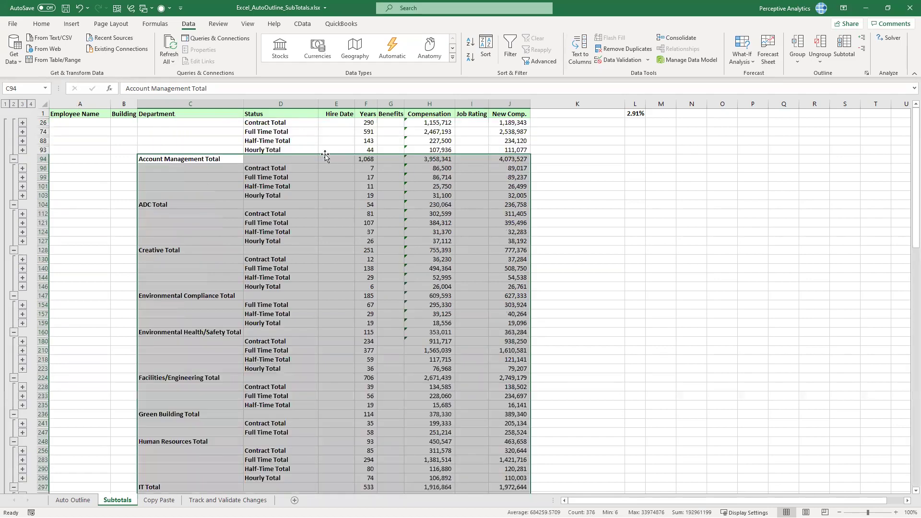
drag(274, 123, 301, 147)
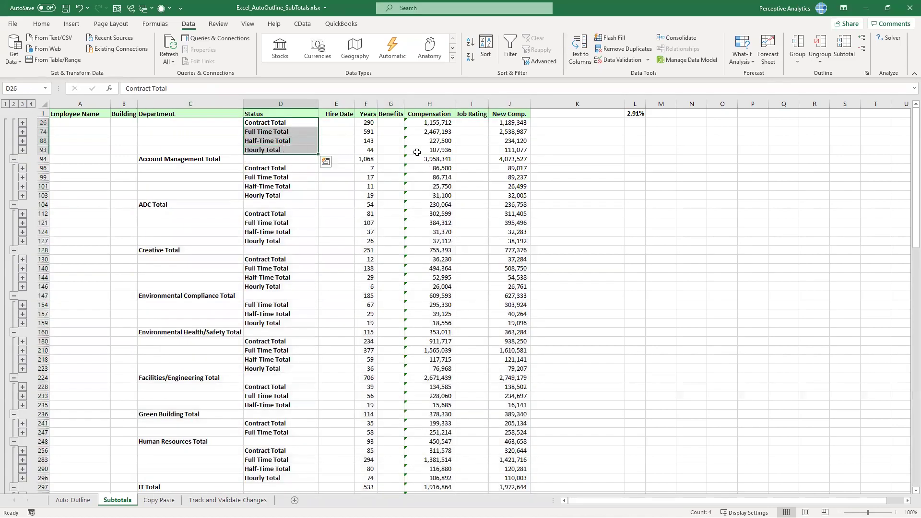
click(22, 187)
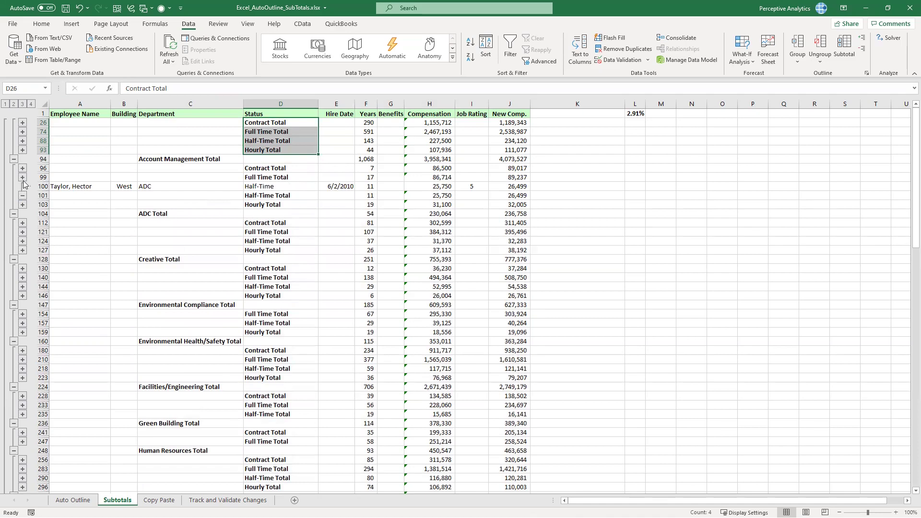
click(23, 194)
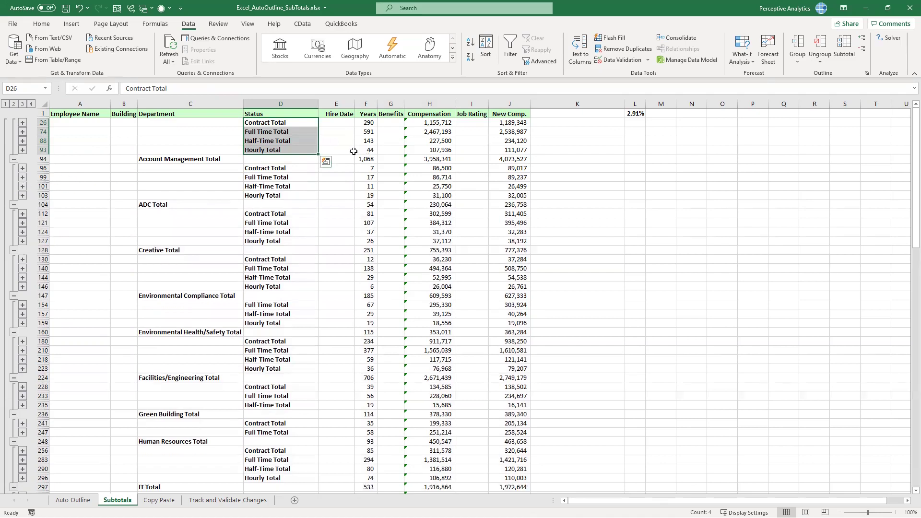
click(344, 187)
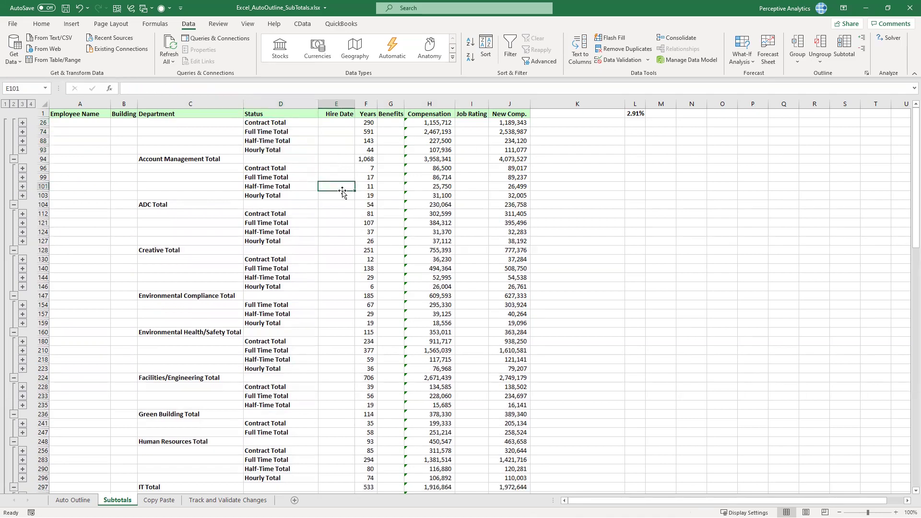
click(476, 242)
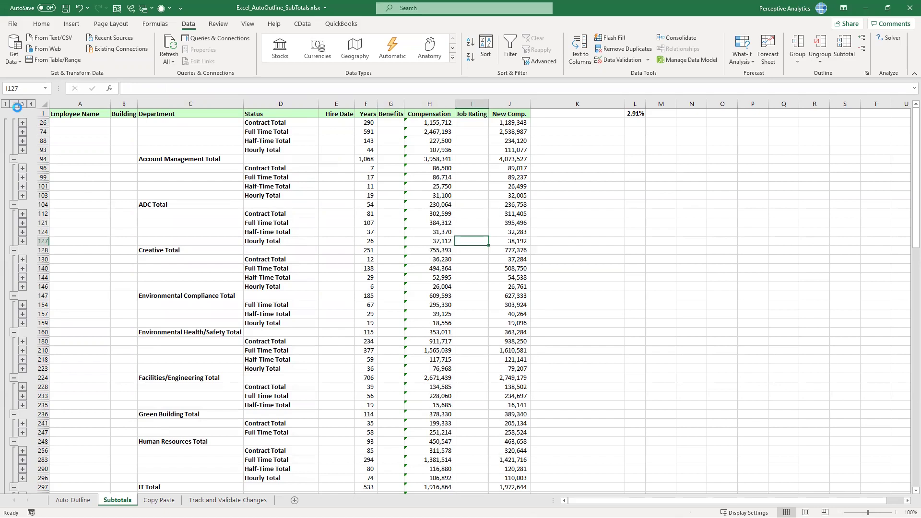
click(13, 103)
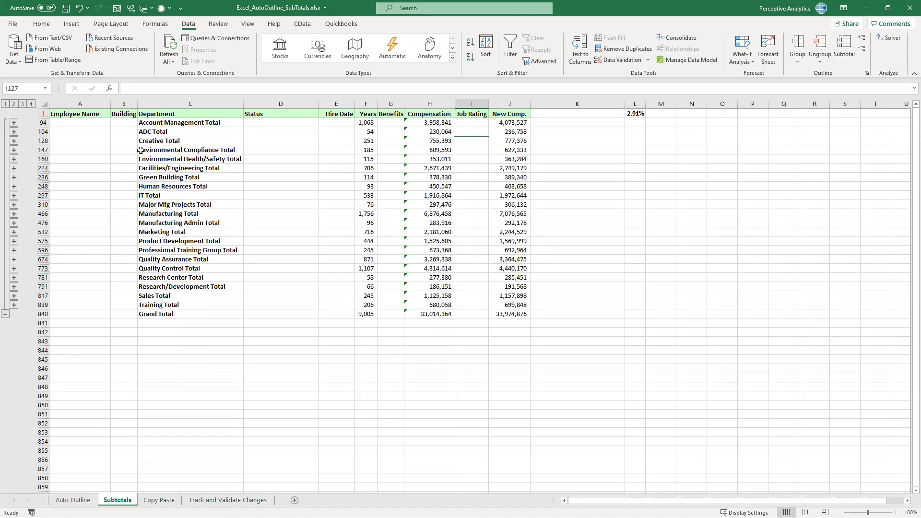
Copy the subtotaled table from the Department header to the Grand Total (C1:J840)
drag(171, 118, 513, 307)
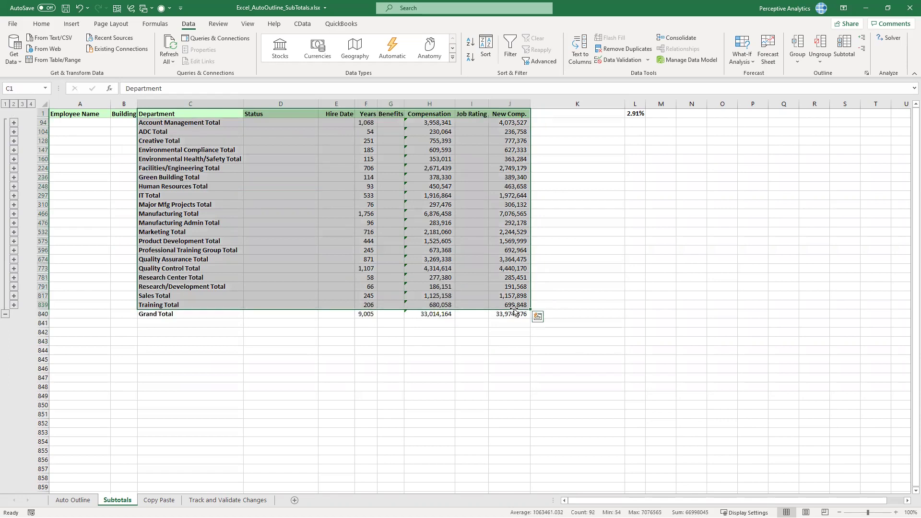
click(214, 124)
click(208, 116)
drag(208, 116, 527, 314)
key(ctrl+c)
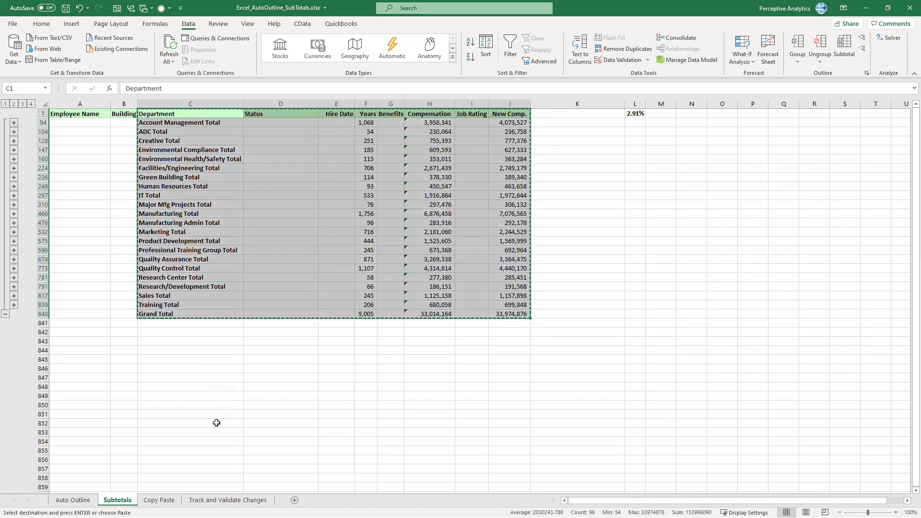
Paste the table at A1 on the Copy Paste sheet, then return to the Subtotals sheet
click(159, 501)
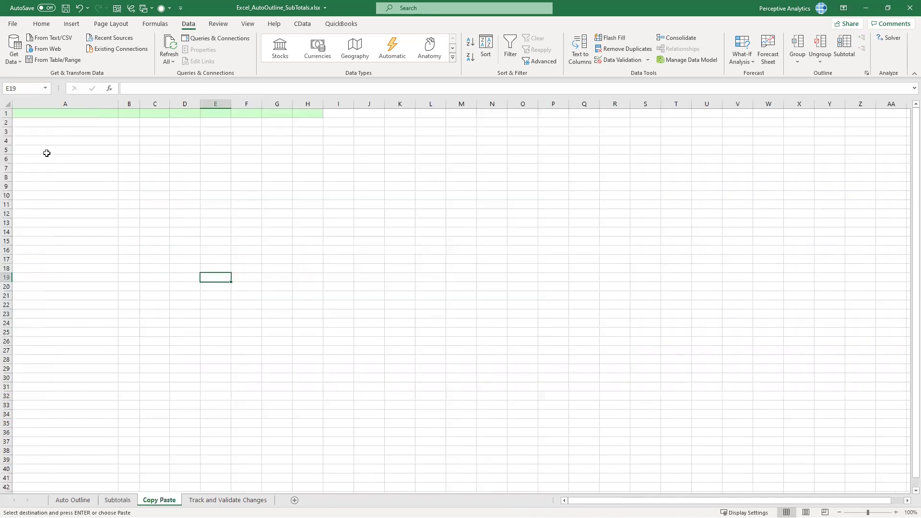
click(45, 113)
key(ctrl+v)
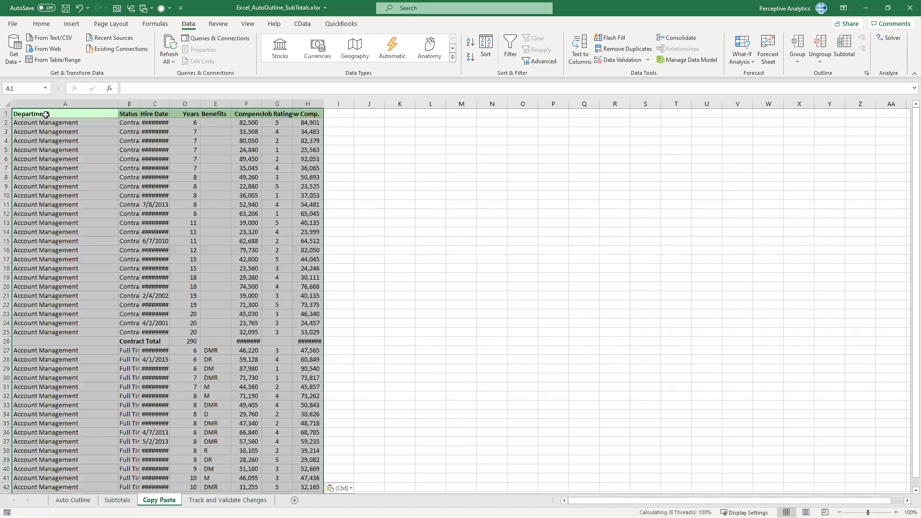
click(216, 213)
scroll(59, 221, down, 13)
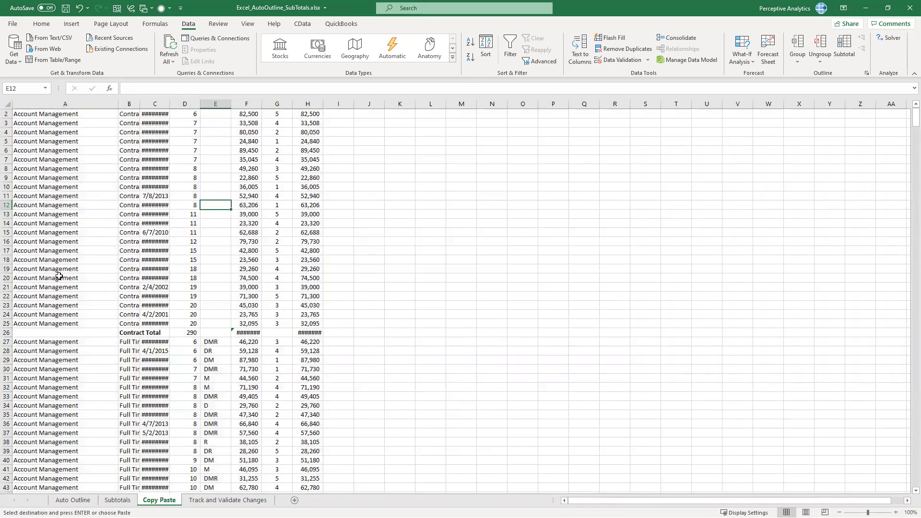
click(119, 500)
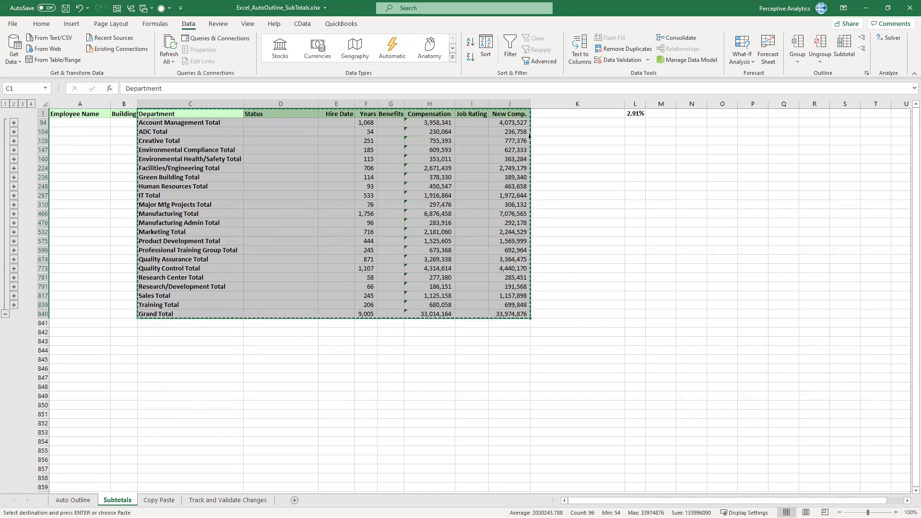
Cancel the pending copy and clear the current table selection
click(41, 23)
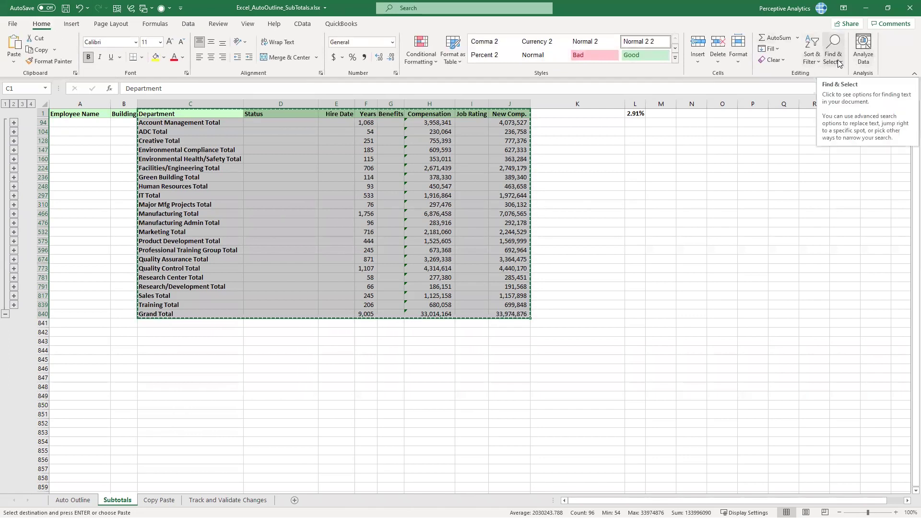
click(603, 177)
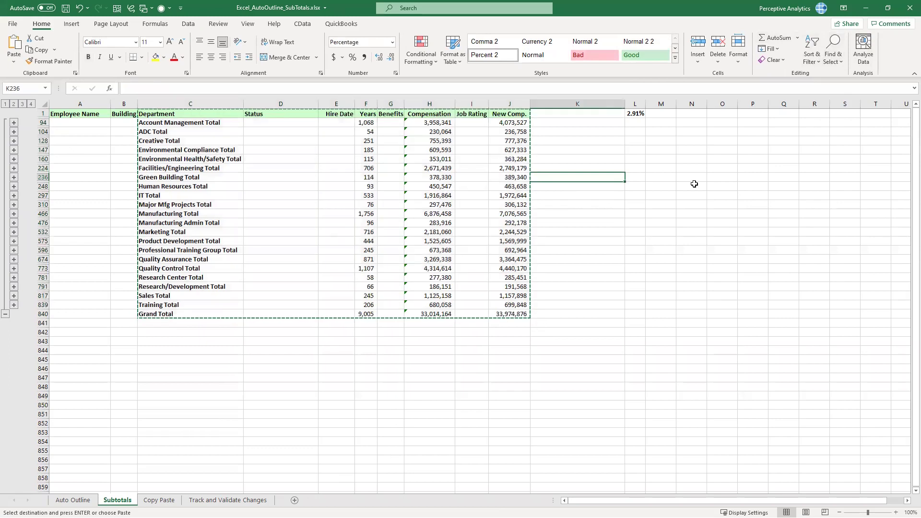
key(Escape)
click(608, 159)
Select C1:J840, narrow it to visible cells only via Go To Special, and copy
drag(185, 117, 509, 314)
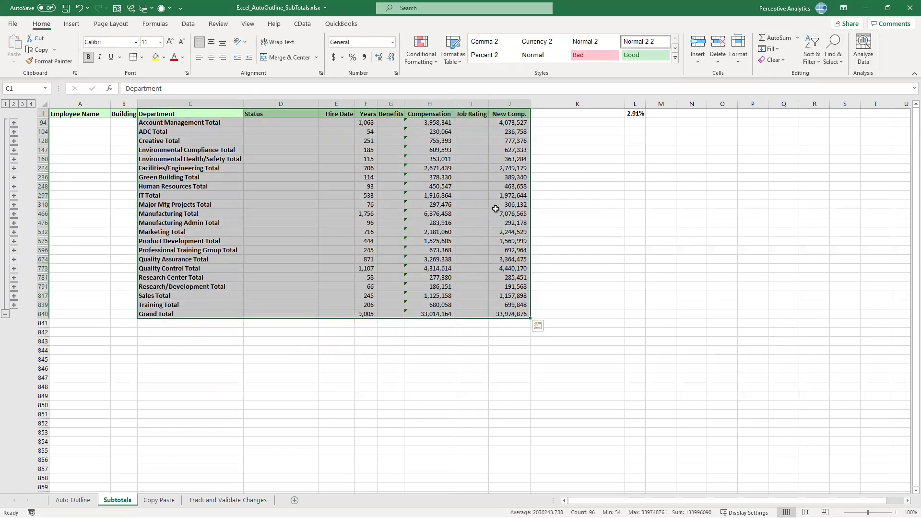
click(838, 65)
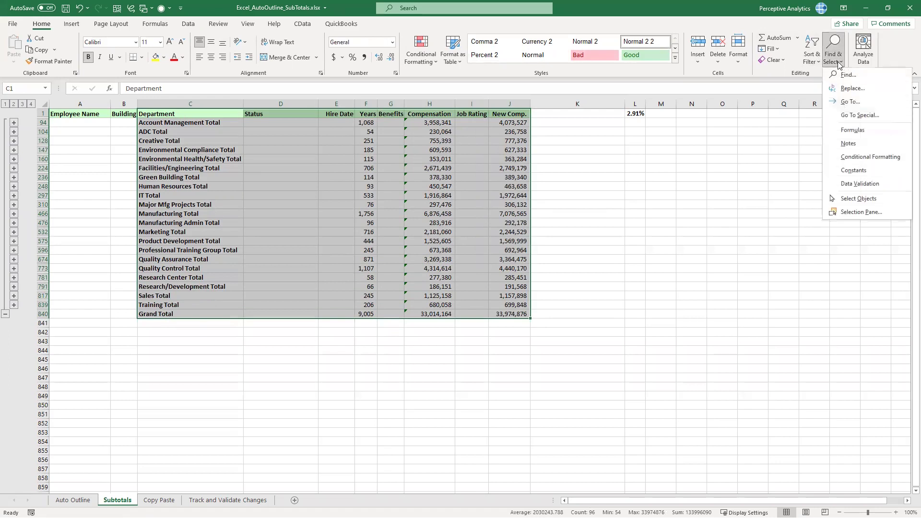
click(847, 115)
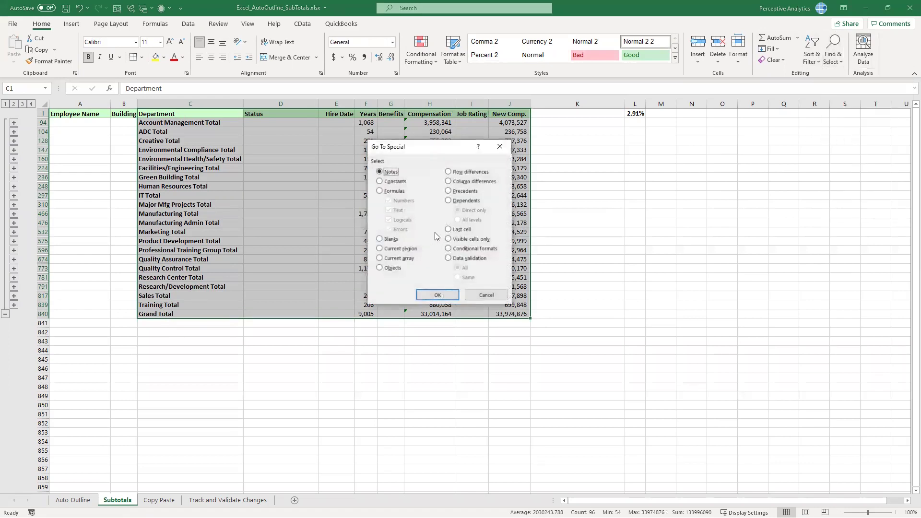
click(449, 240)
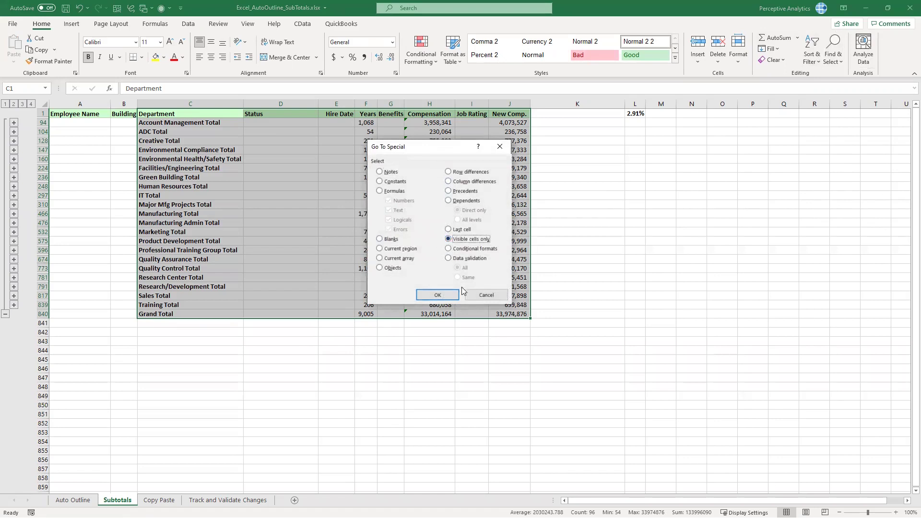
click(437, 295)
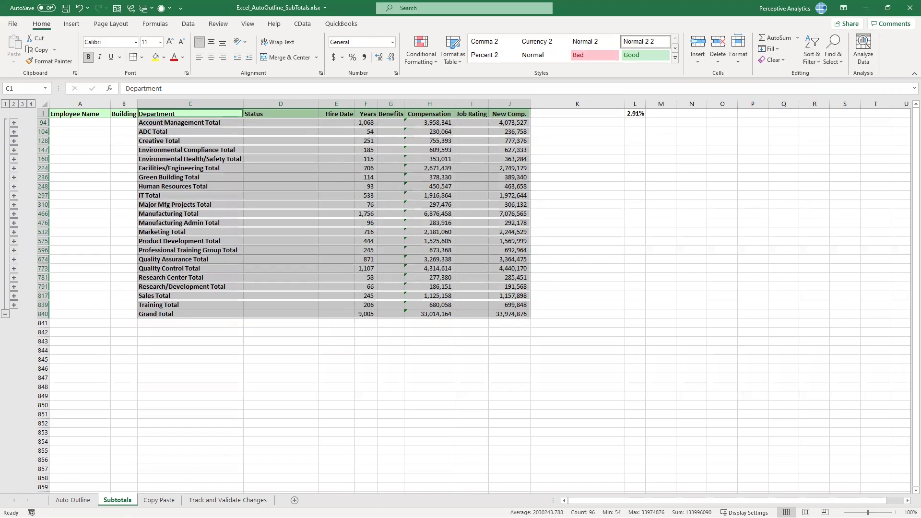
key(ctrl+c)
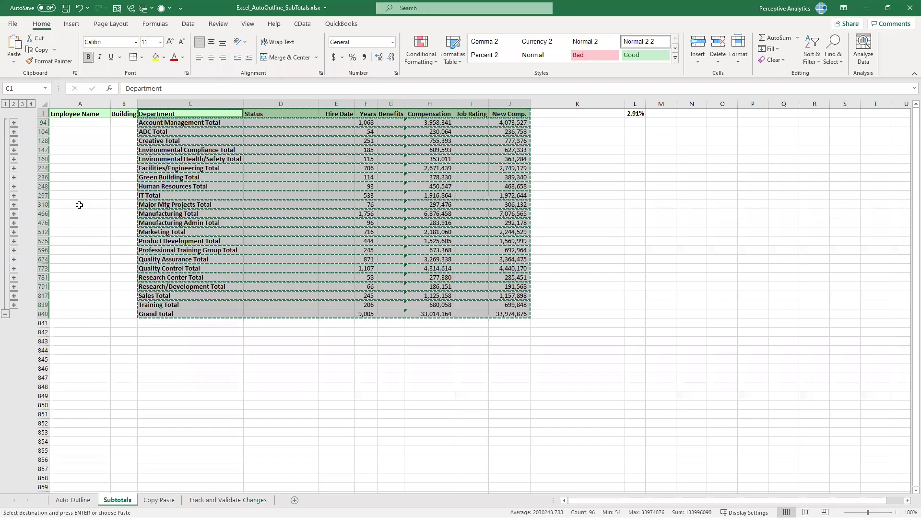
Paste the copied visible subtotal rows at A1 on the Copy Paste sheet
key(ctrl+Page_Down)
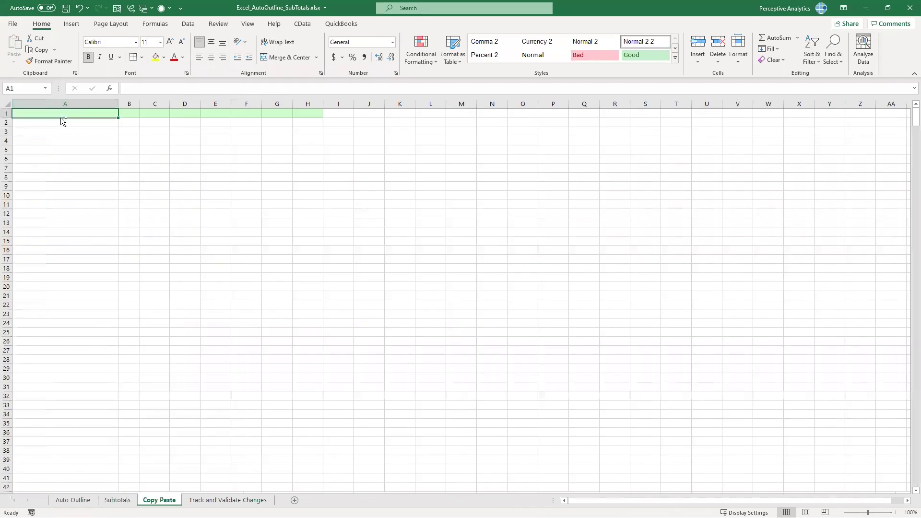
double_click(60, 117)
click(64, 114)
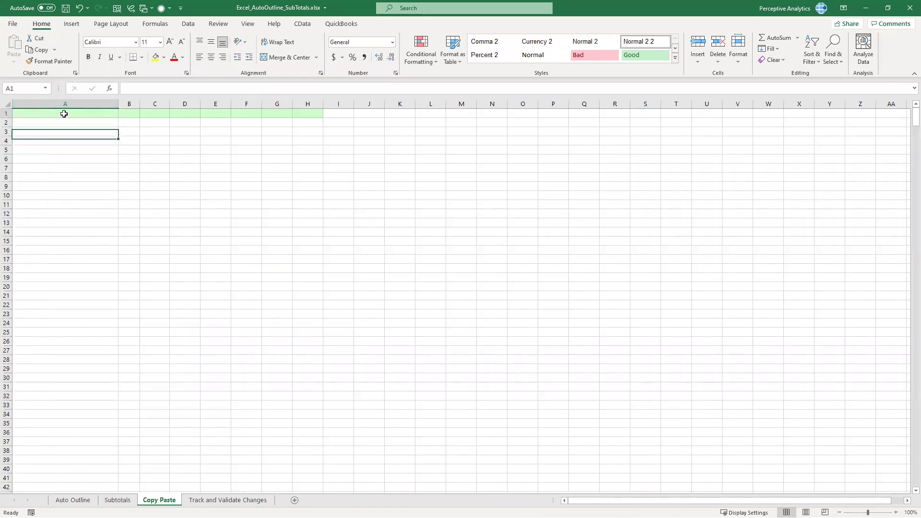
click(117, 500)
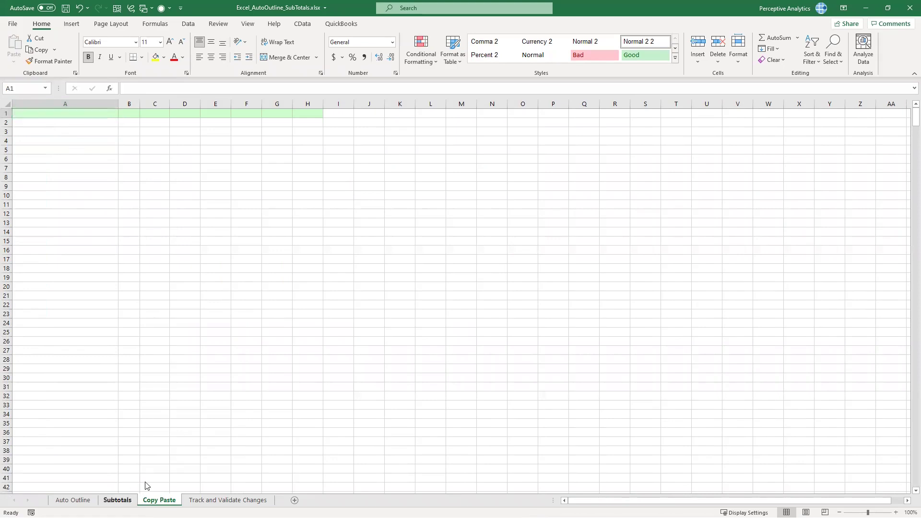
key(ctrl+c)
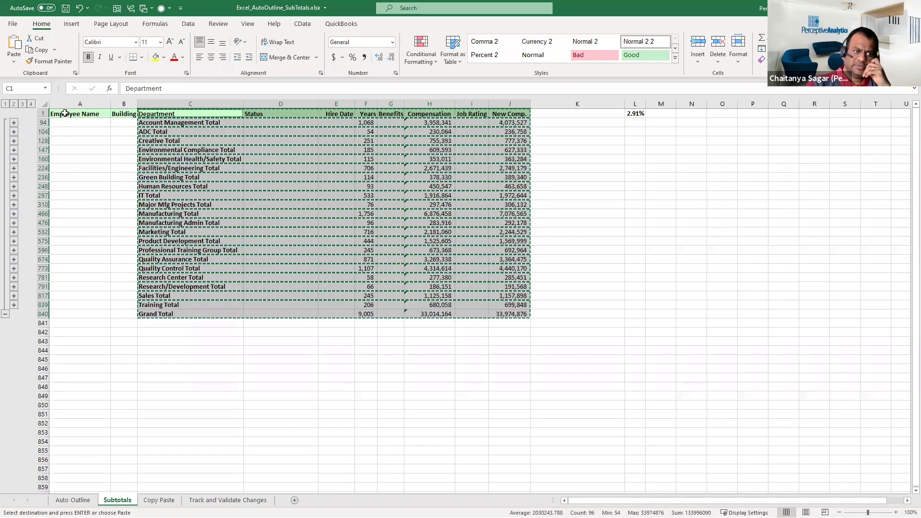
key(ctrl+Page_Down)
key(ctrl+v)
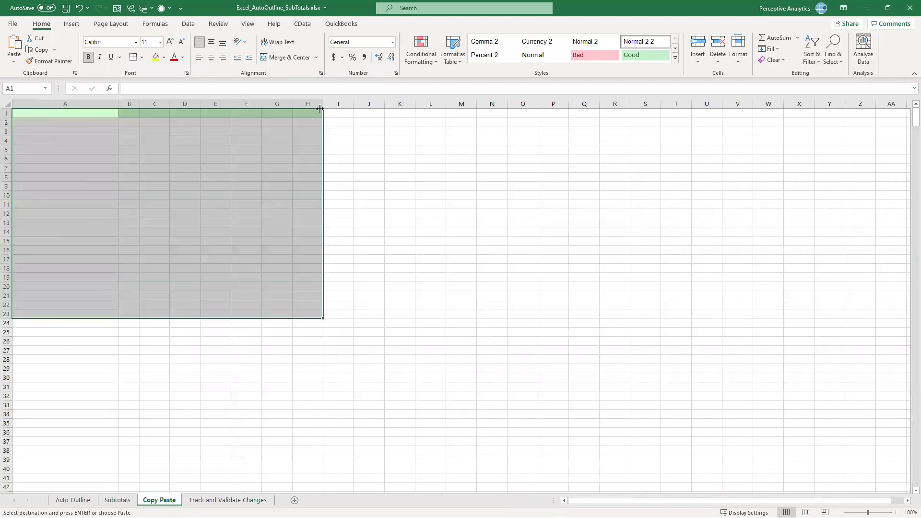
Autofit column G, then open and close Go To Special without choosing anything
double_click(293, 104)
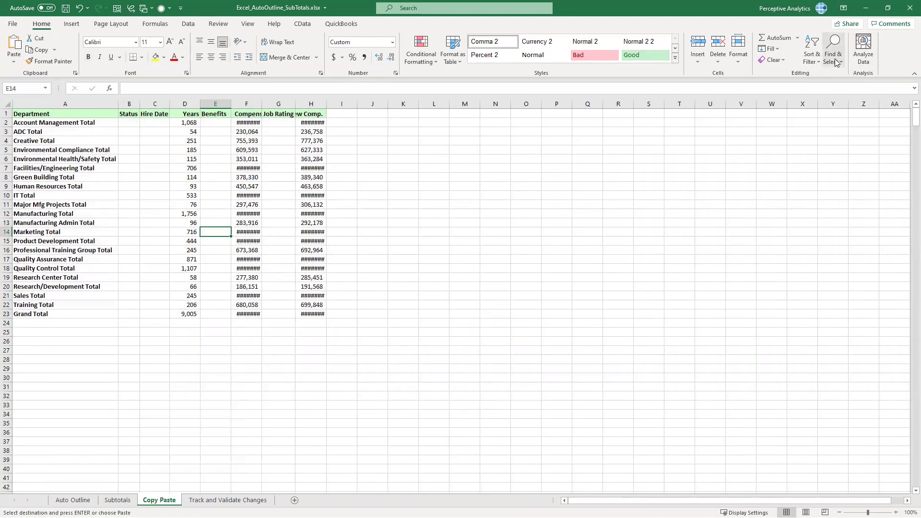
click(833, 48)
click(854, 116)
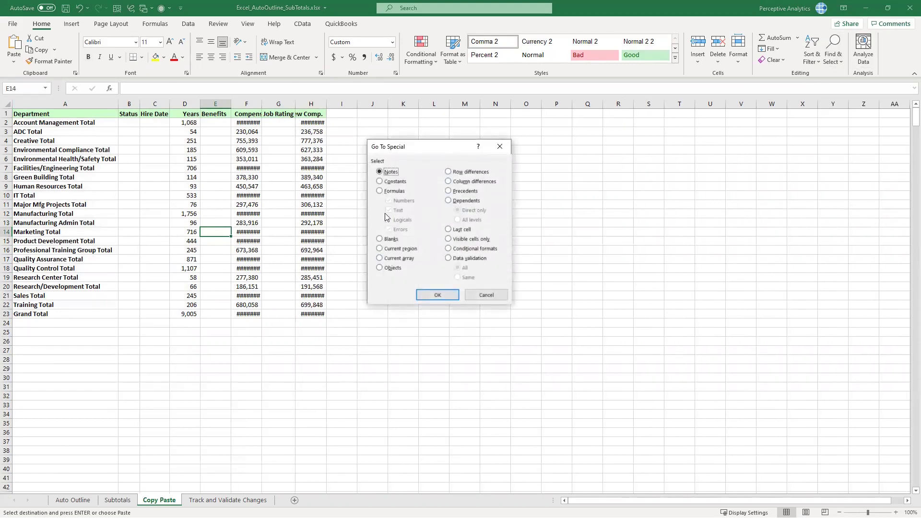
click(502, 150)
click(444, 187)
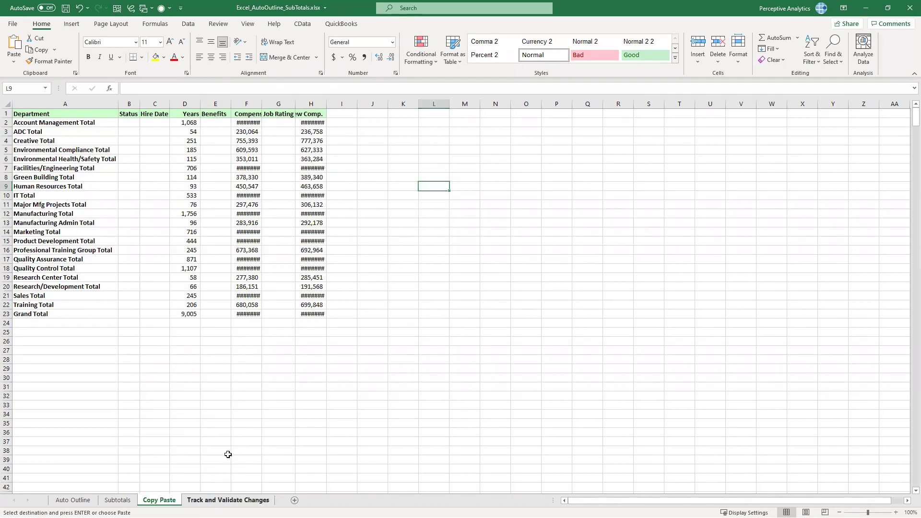
On Track and Validate Changes, widen the Status and Hire Date columns, then select columns H:I
click(228, 500)
click(235, 277)
drag(299, 104, 387, 104)
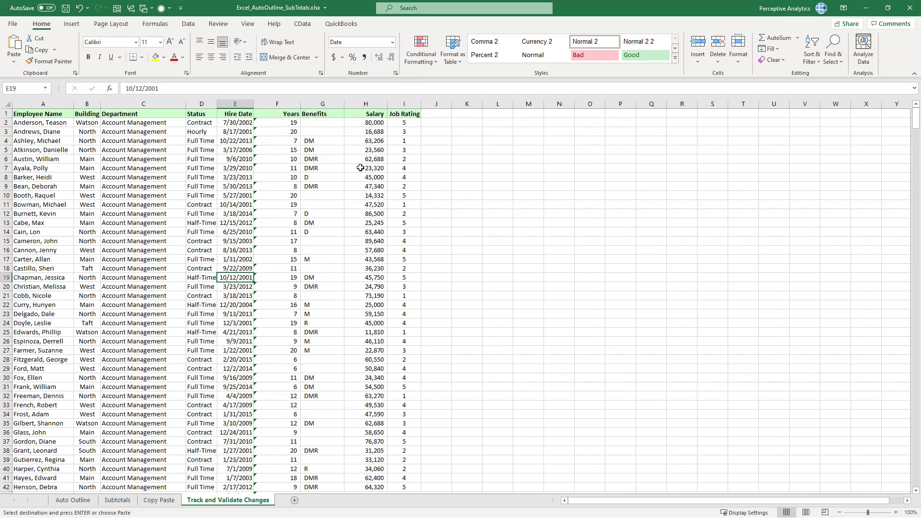
click(357, 176)
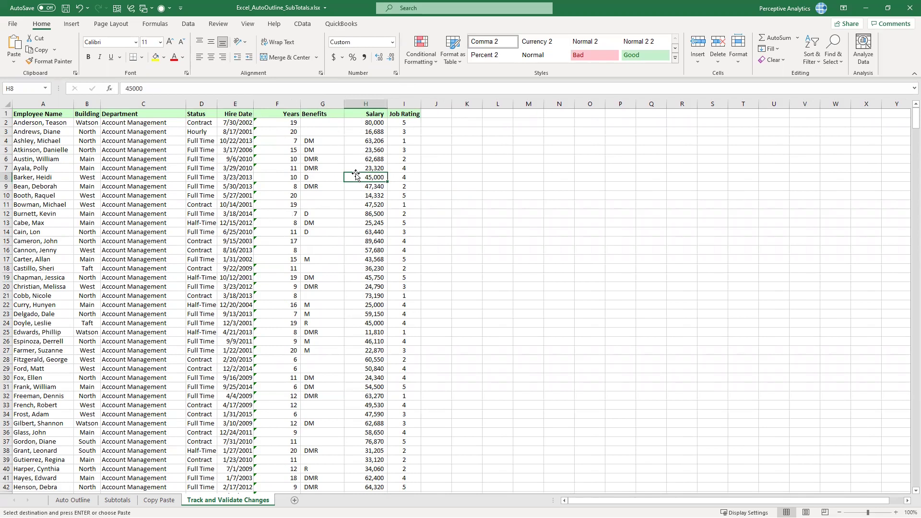
drag(255, 101, 232, 104)
click(236, 153)
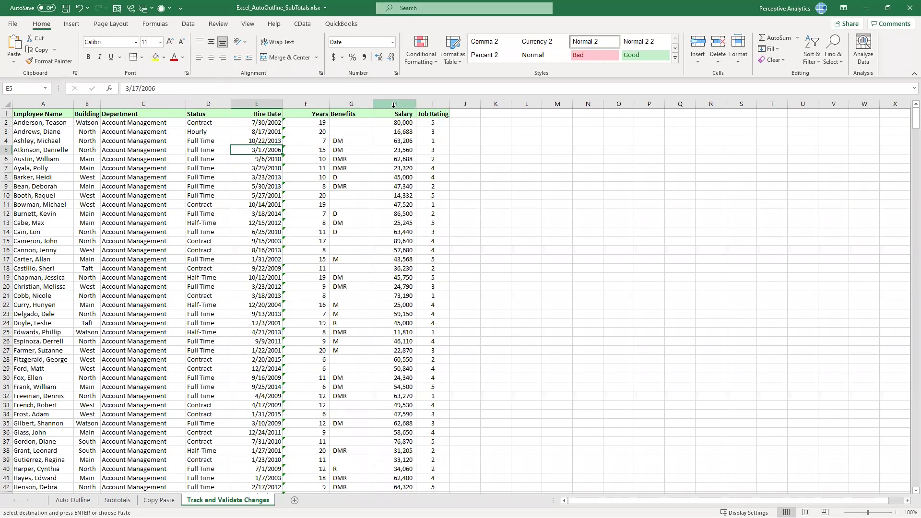
drag(393, 103, 432, 115)
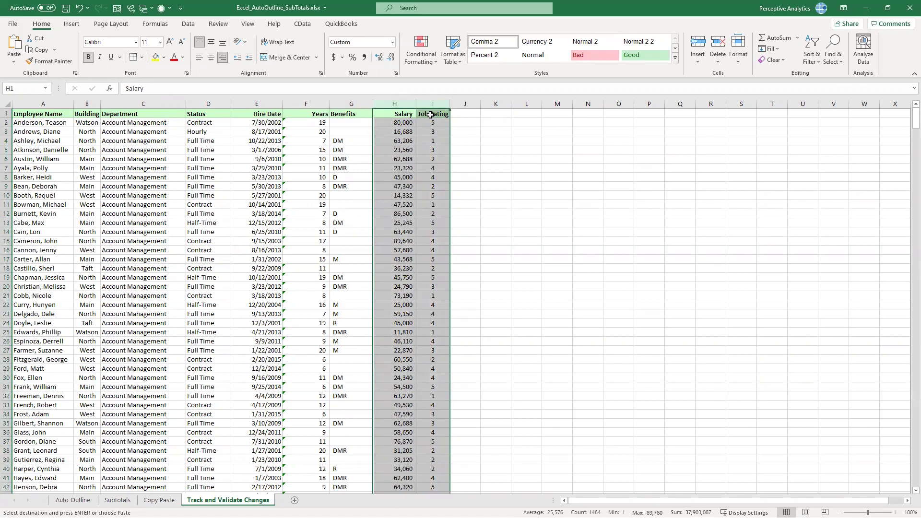
Look through the Format Cells tabs up to Protection and close without changes
key(ctrl+1)
click(335, 129)
click(369, 127)
click(421, 133)
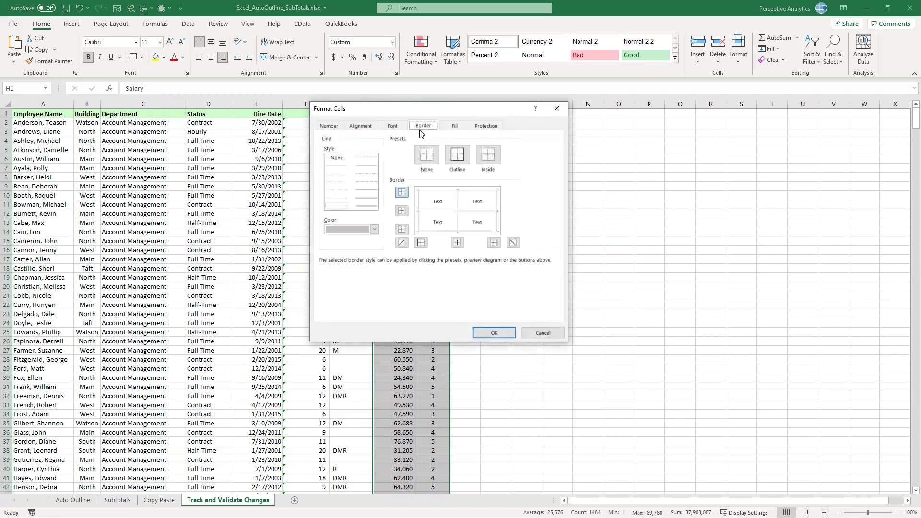
click(486, 126)
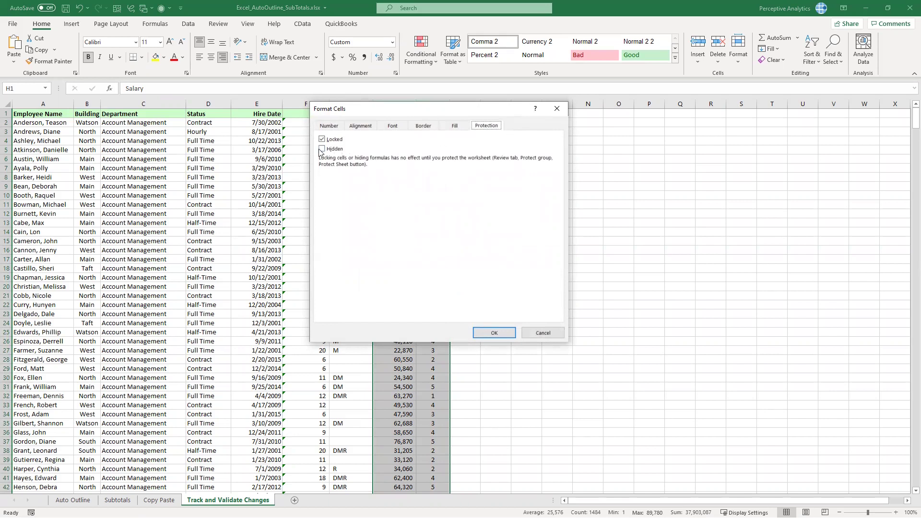
click(557, 110)
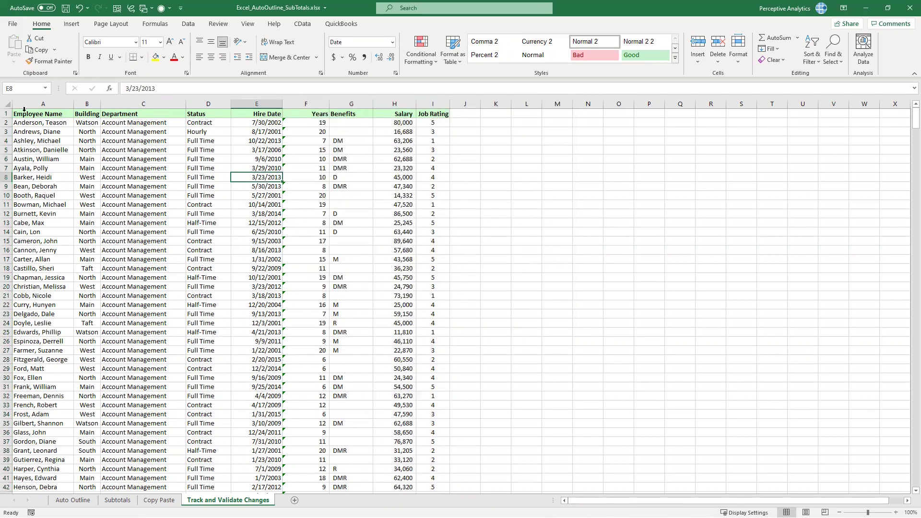
Unlock every cell on the sheet by clearing Locked in Format Cells
click(4, 105)
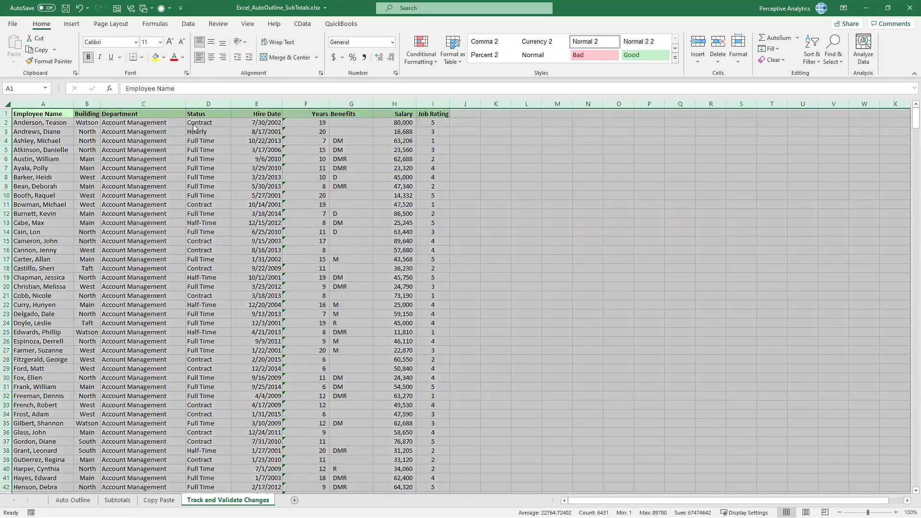
key(ctrl+1)
click(324, 140)
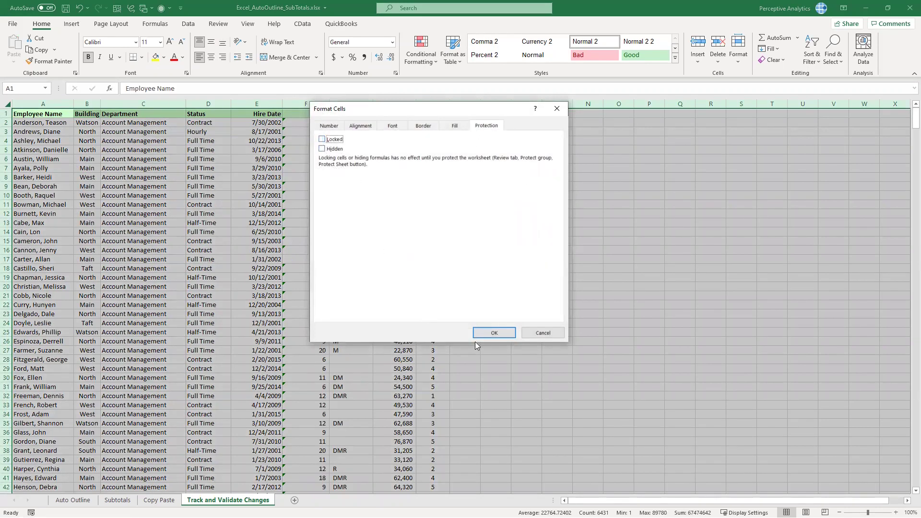
click(494, 333)
click(398, 232)
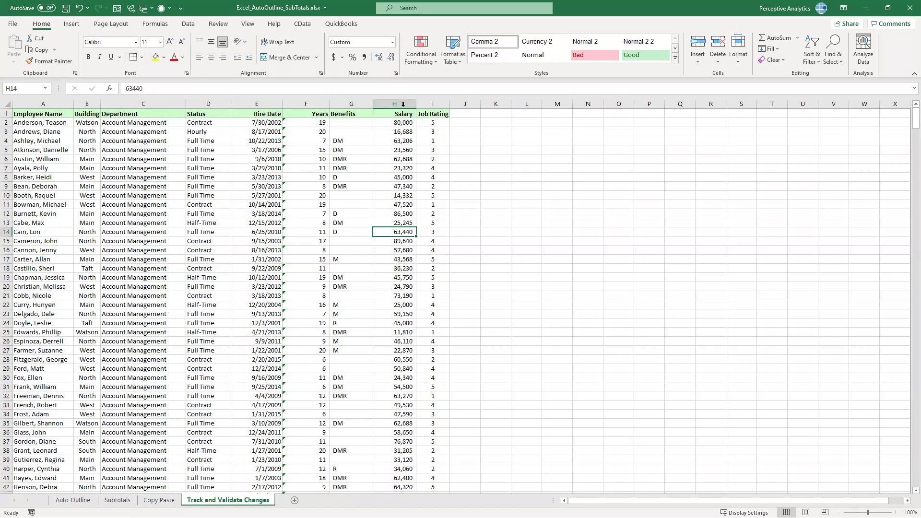
Lock the Salary and Job Rating columns H:I through Format Cells protection
click(394, 104)
ctrl+click(435, 103)
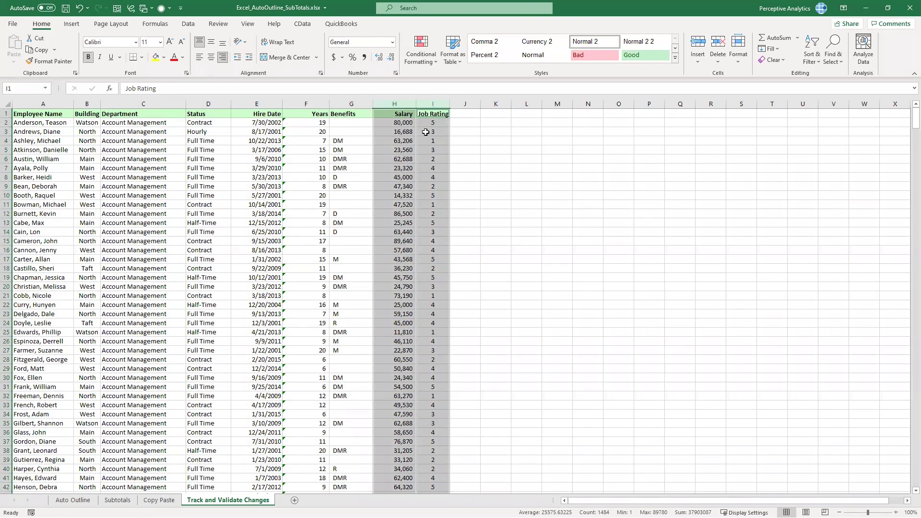
key(ctrl+1)
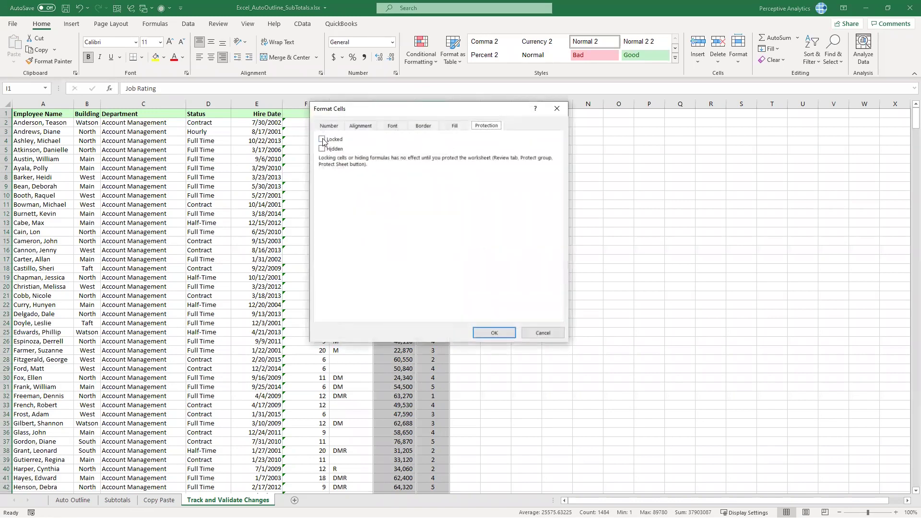
click(493, 333)
click(407, 249)
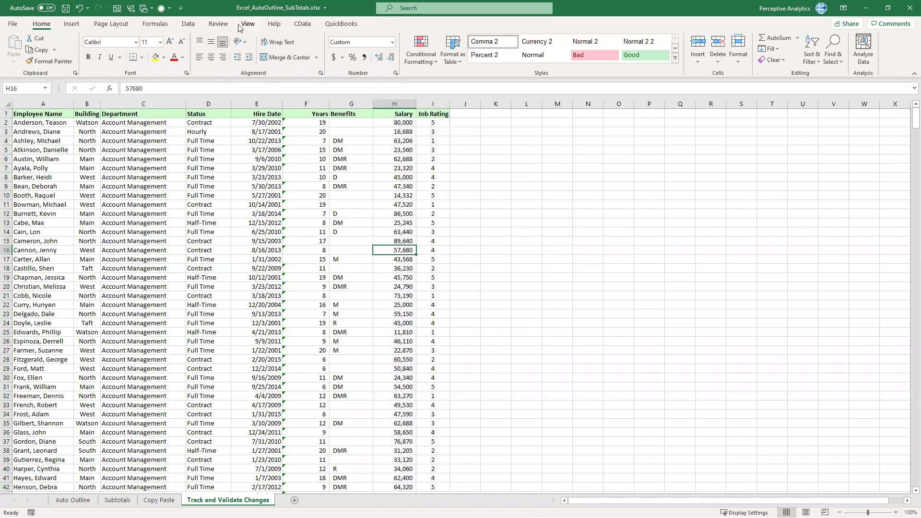
Protect the Track and Validate Changes sheet with a password, entered and confirmed
click(194, 26)
click(220, 26)
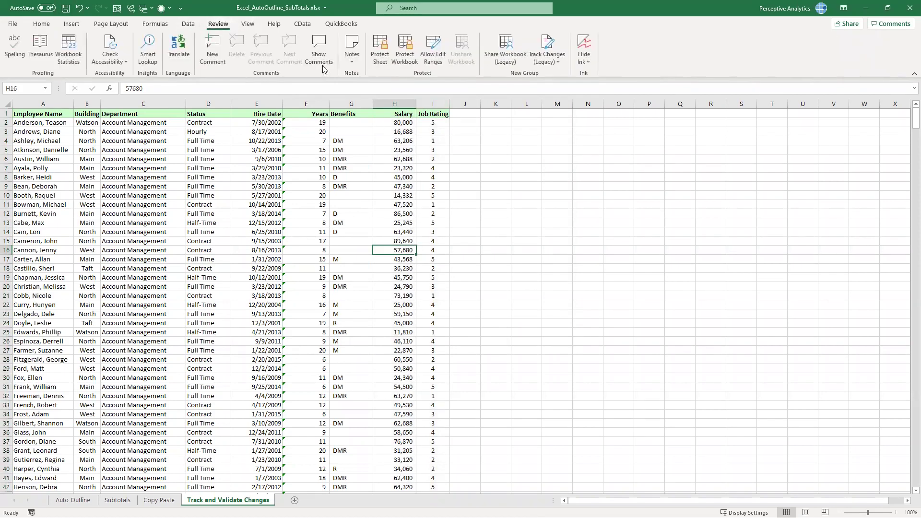
click(380, 53)
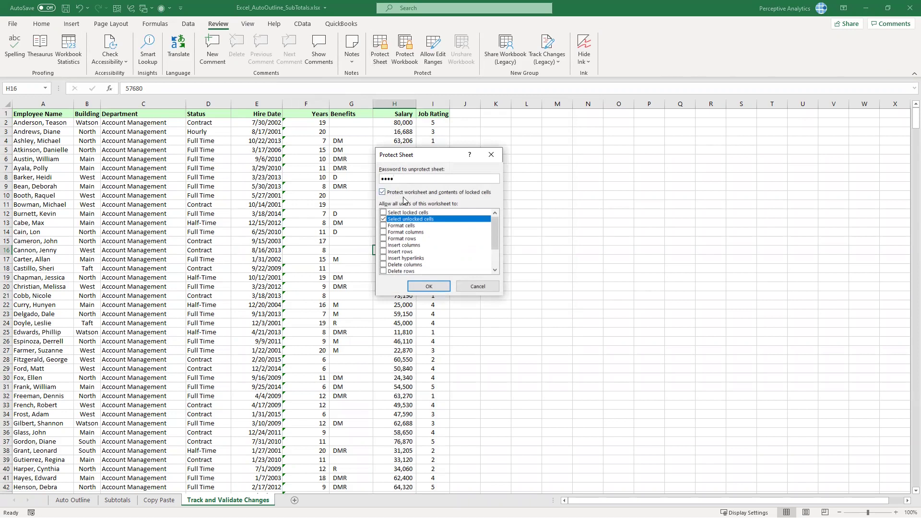
scroll(402, 269, down, 2)
scroll(403, 269, up, 2)
click(431, 287)
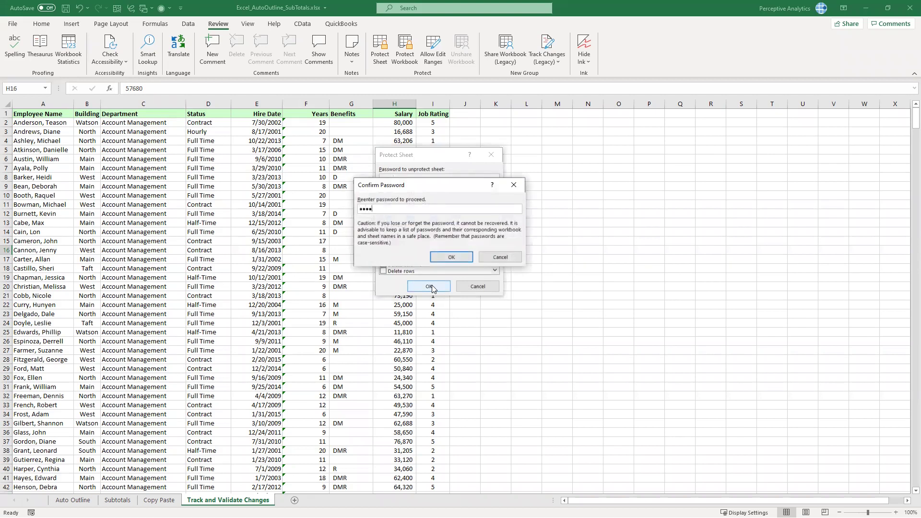
click(451, 257)
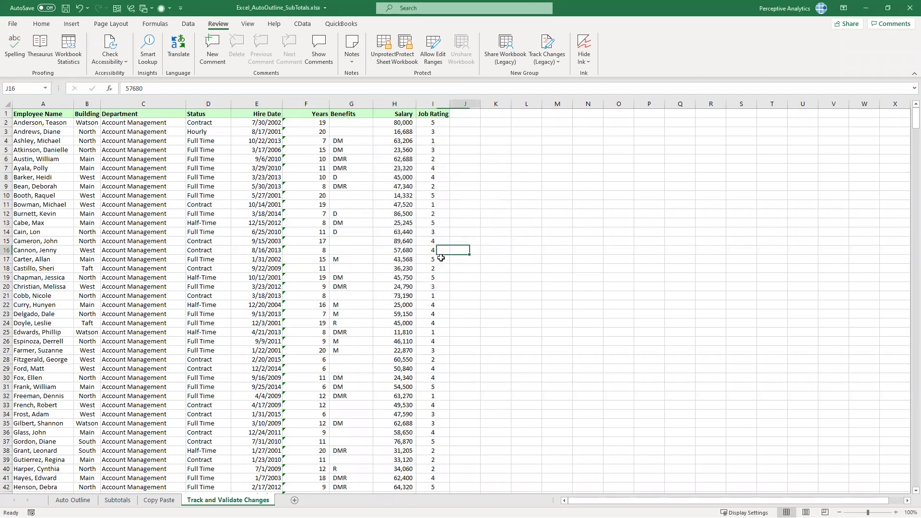
Confirm the H2 salary is locked and view the DATEDIF formula in F6
double_click(401, 126)
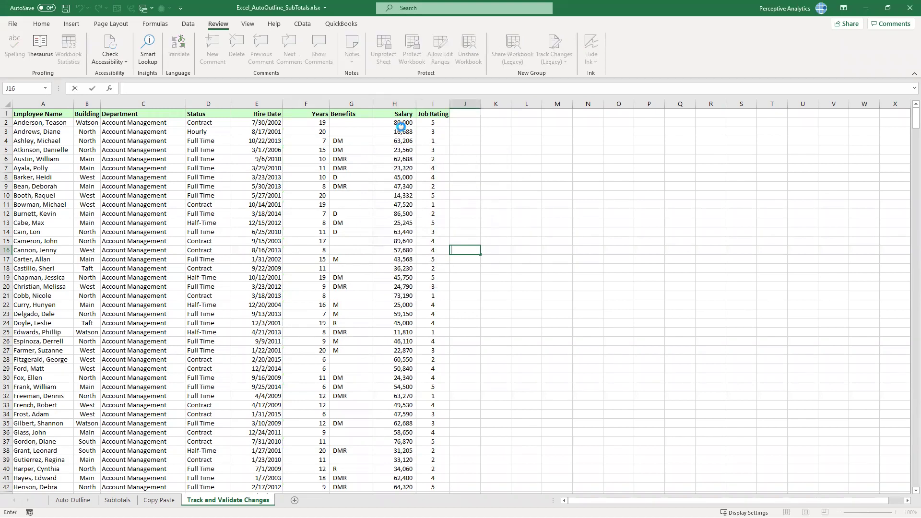
click(322, 158)
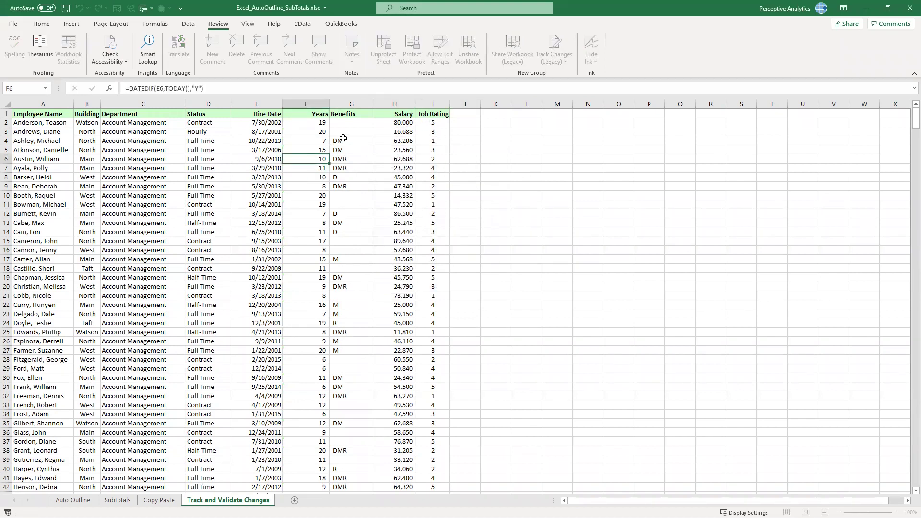
click(344, 134)
click(288, 133)
click(307, 159)
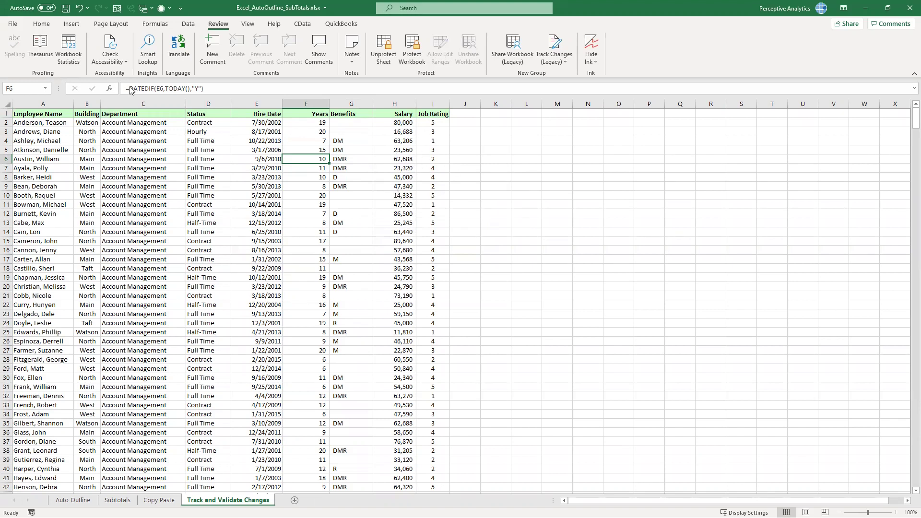
Protect the workbook structure with a password, typed and then re-entered to confirm
click(413, 48)
text(abc)
key(Return)
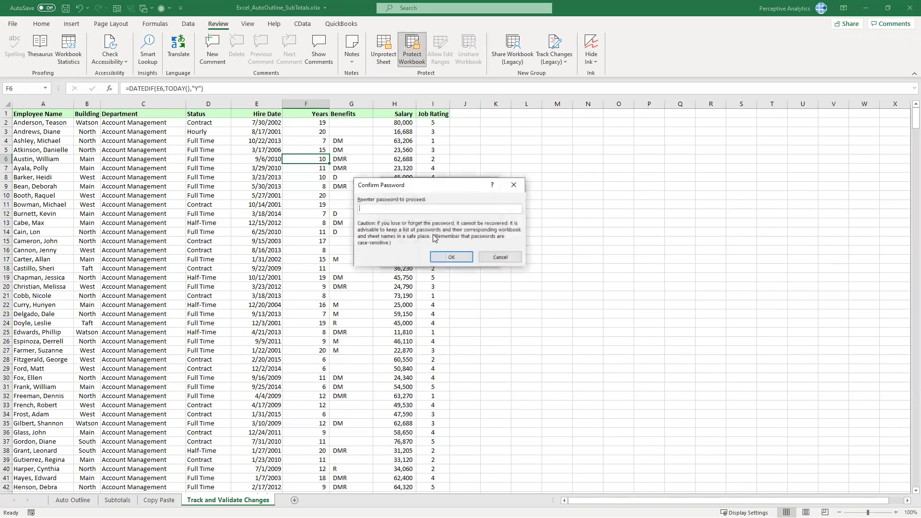
text(abc)
key(Return)
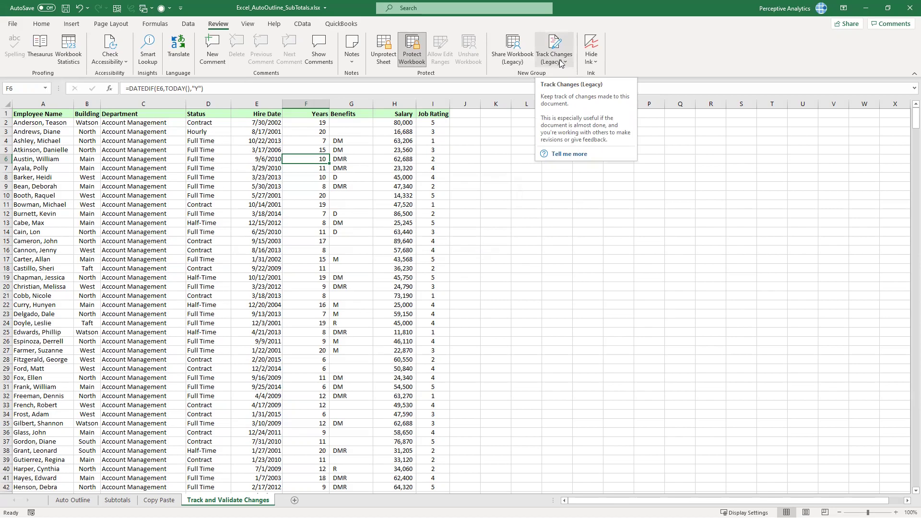
click(13, 24)
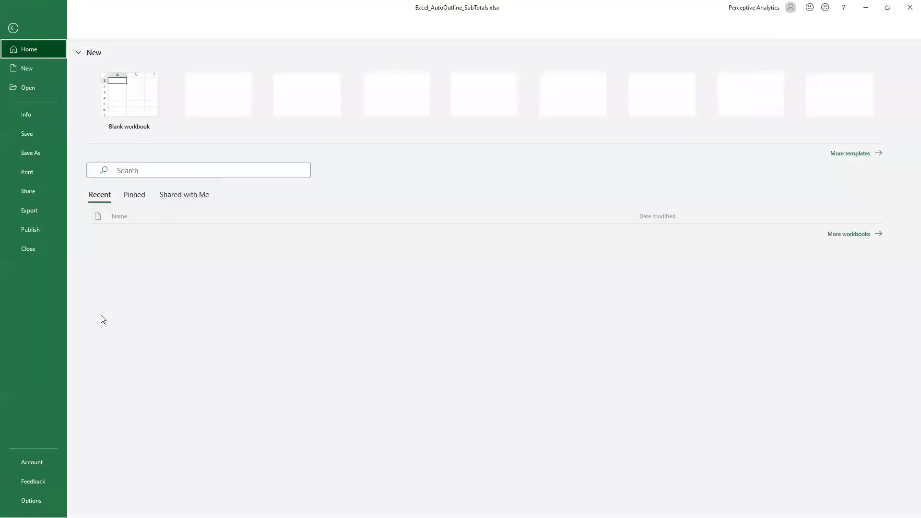
click(31, 500)
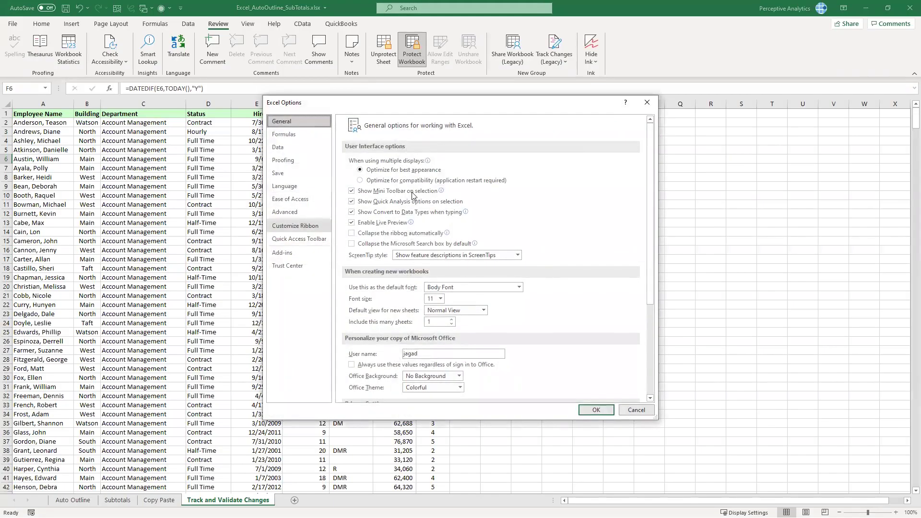
click(295, 226)
click(403, 151)
click(400, 180)
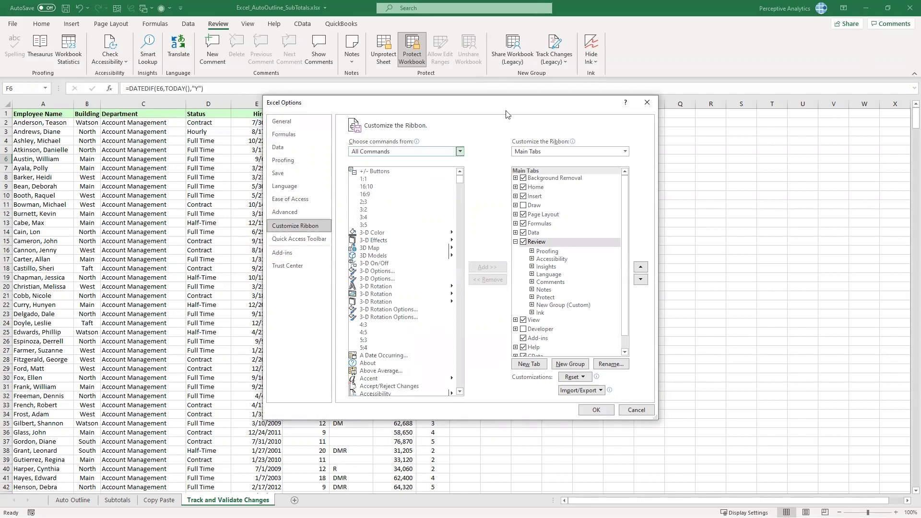
scroll(393, 304, down, 2)
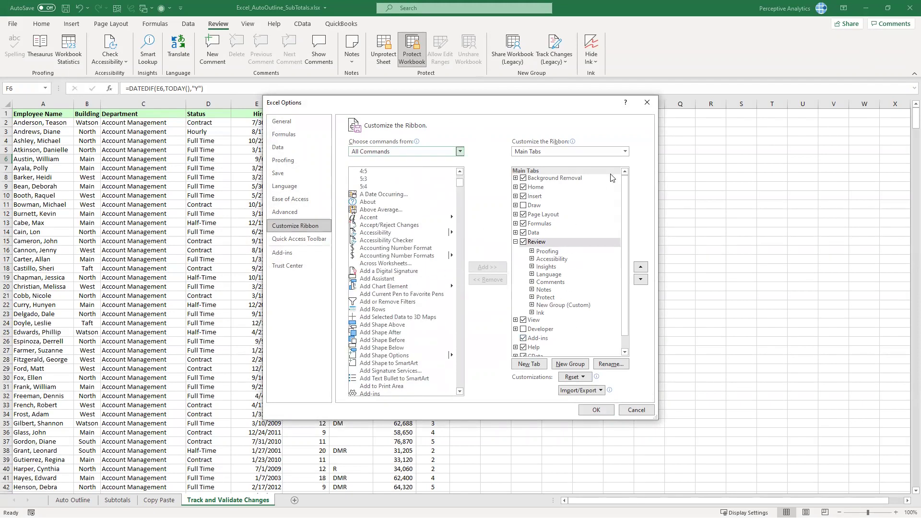
click(647, 102)
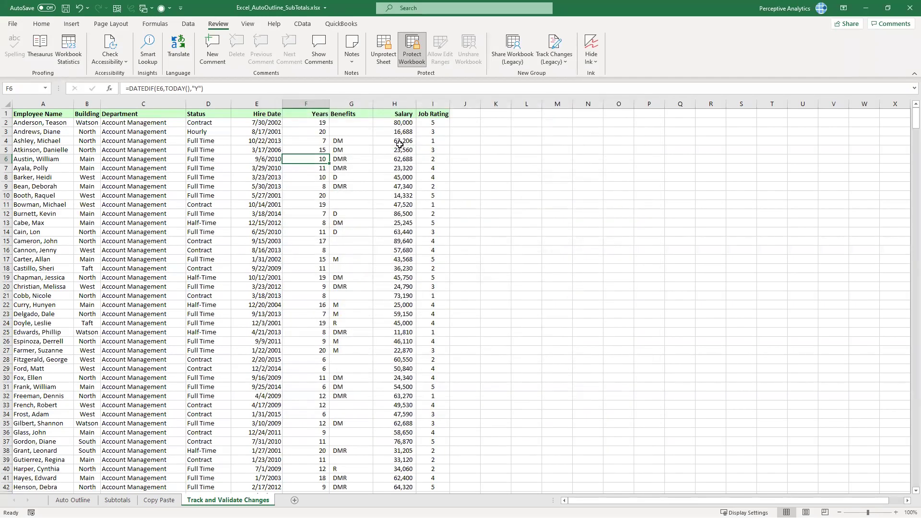
click(292, 133)
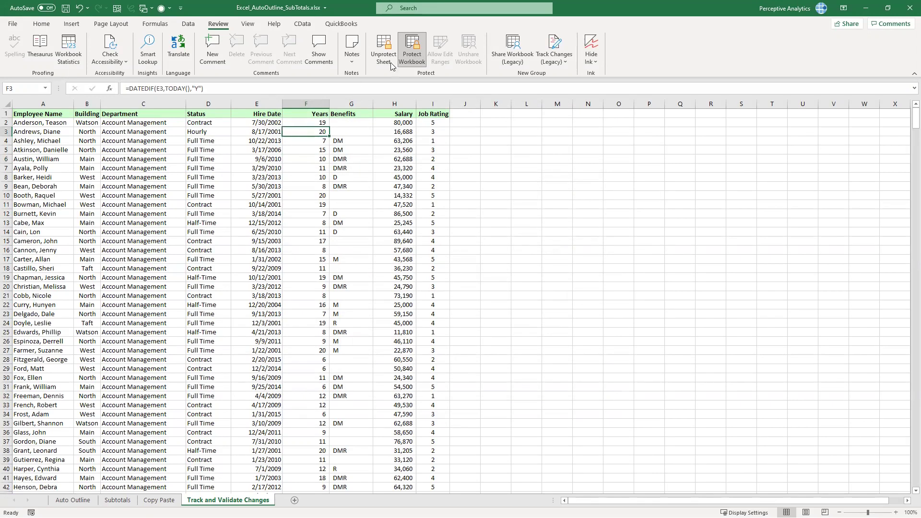
Unprotect the sheet with its password and check that Salary cells like H8 are selectable
click(383, 48)
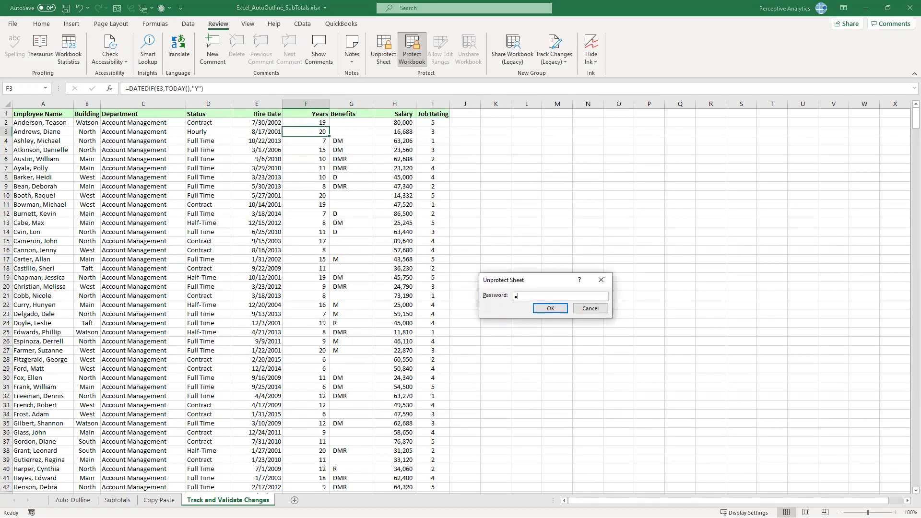
key(Return)
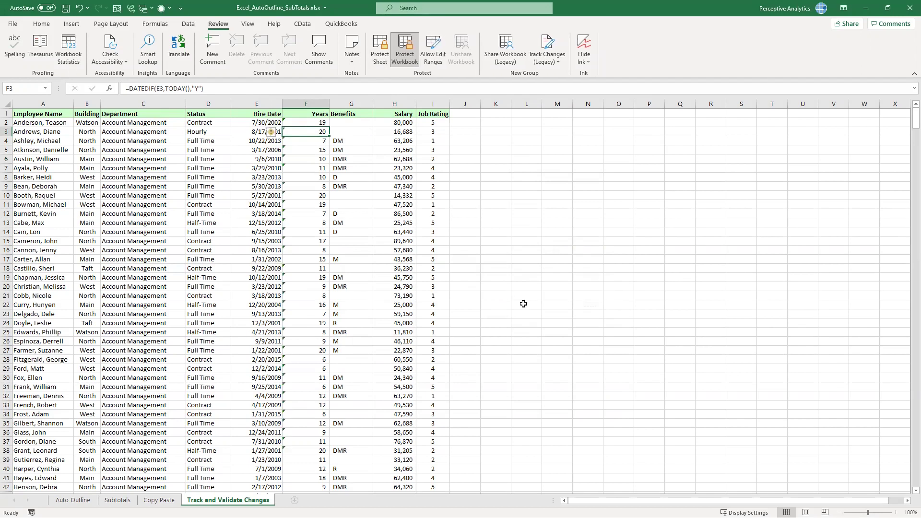
click(405, 205)
click(406, 179)
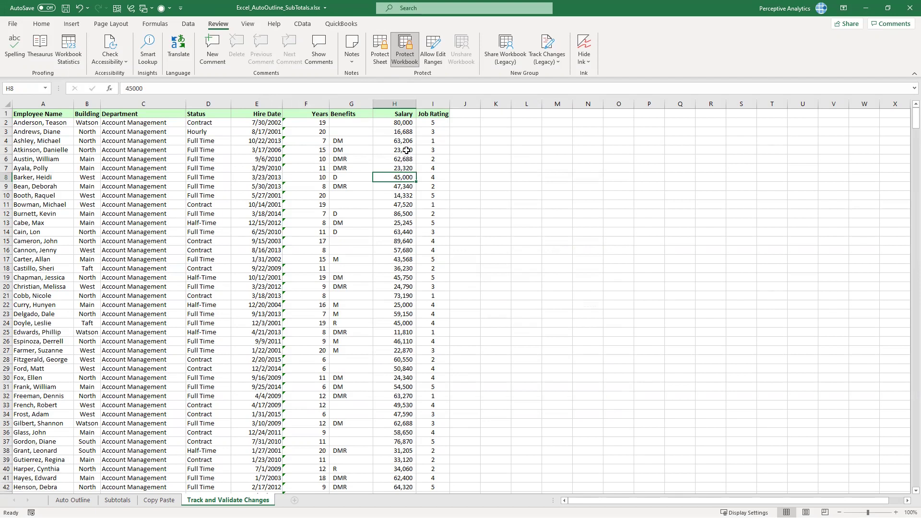
key(Up)
key(Up)
key(Up)
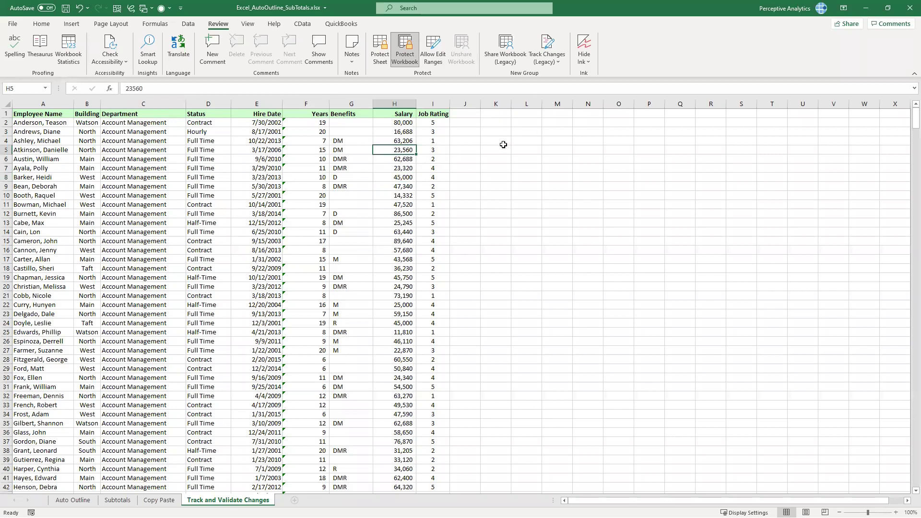
key(Down)
key(Down)
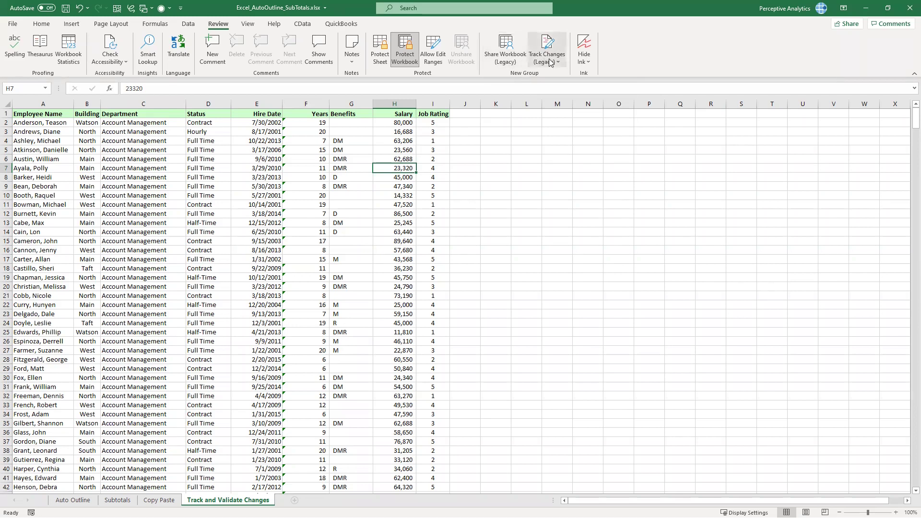
Share the workbook with the legacy 'Use the old shared workbooks feature' option ticked
click(508, 61)
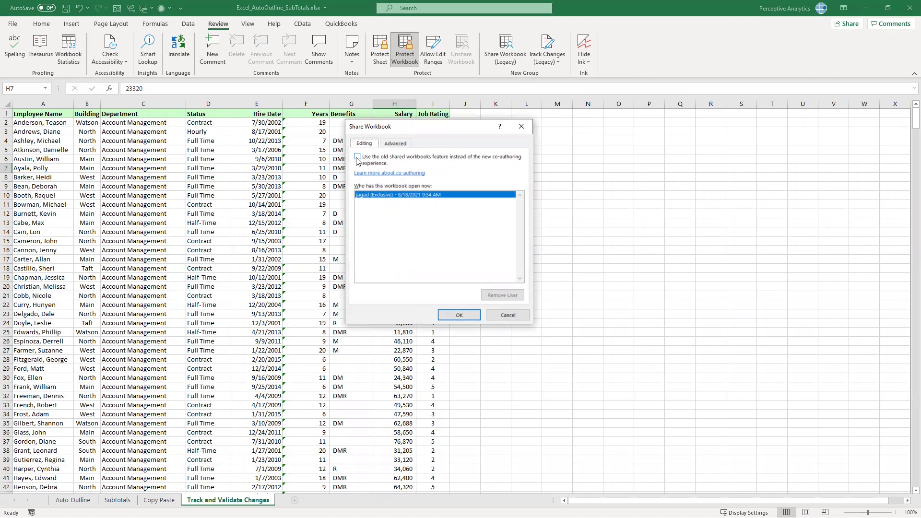
click(461, 312)
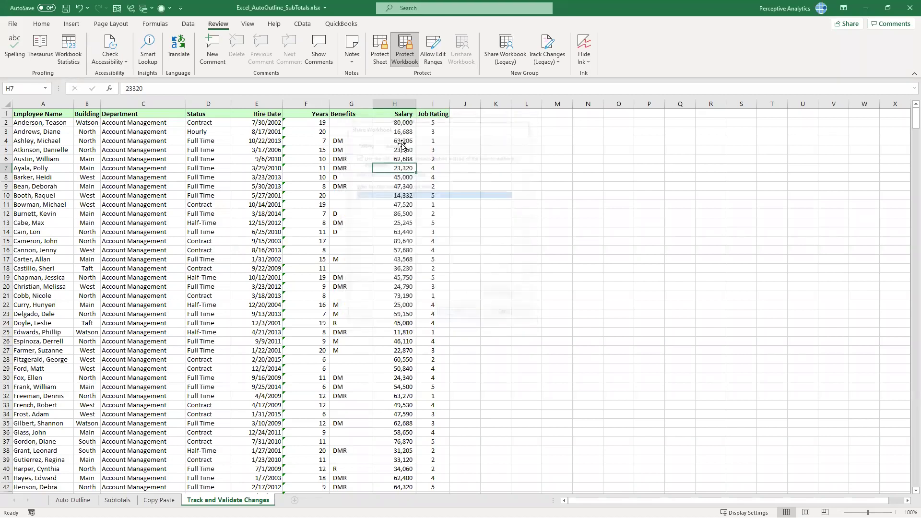
click(549, 58)
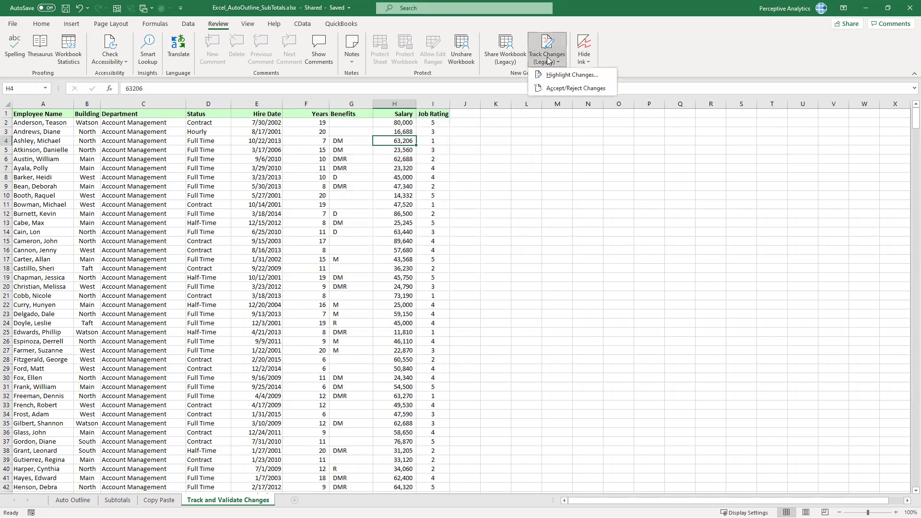
Highlight changes made since the last save, dismiss the 'No changes were found' notice, and select H2
click(500, 173)
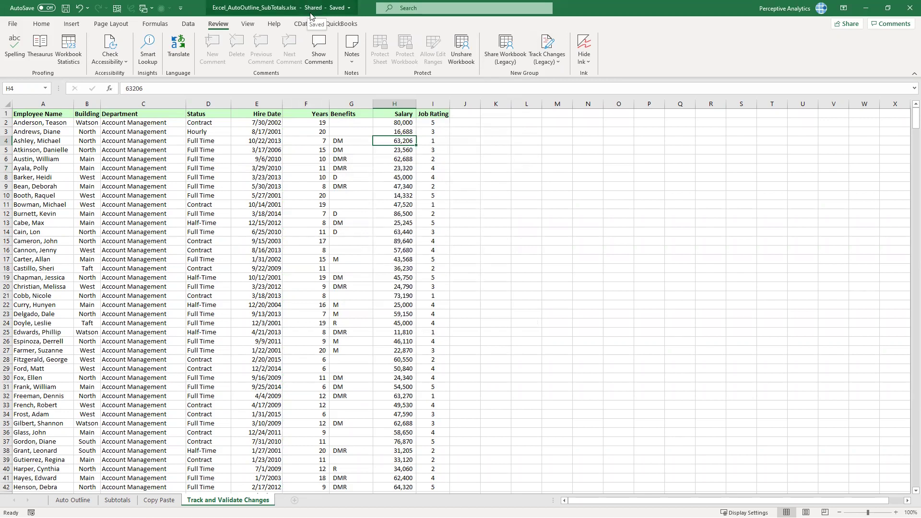
click(541, 58)
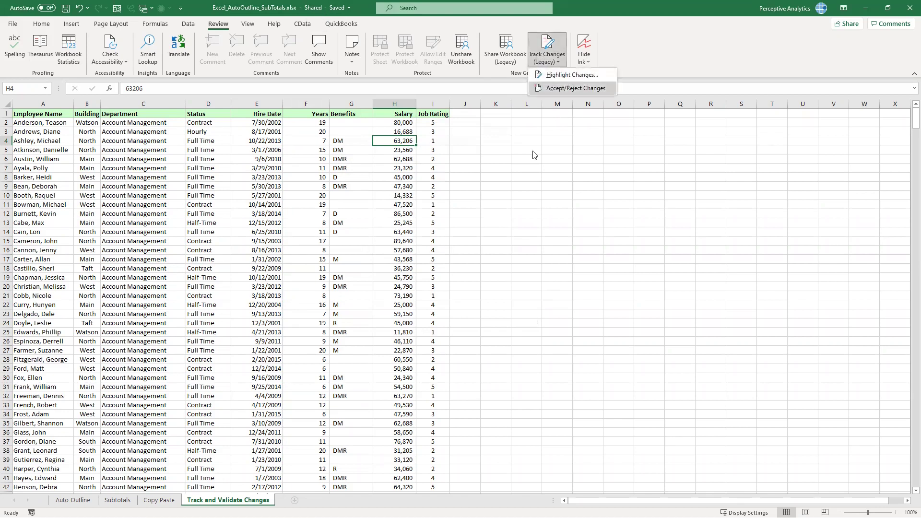
click(533, 154)
click(547, 50)
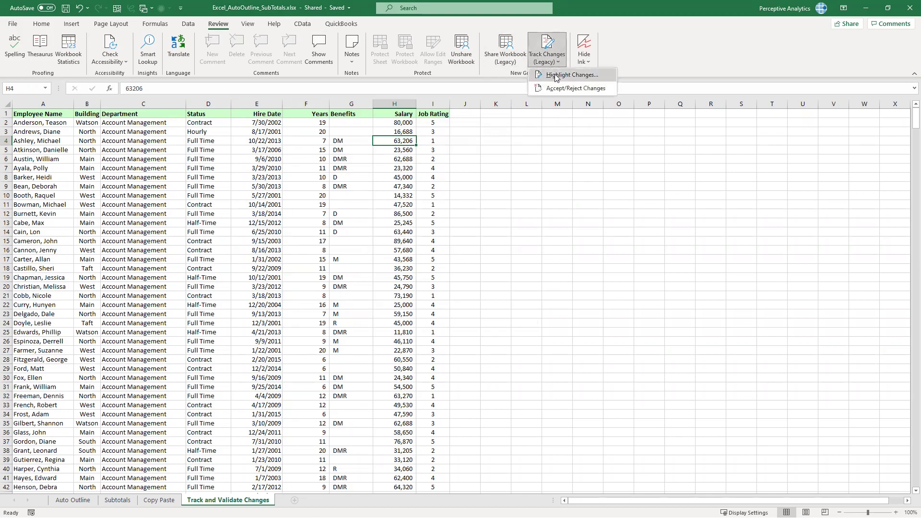
click(556, 76)
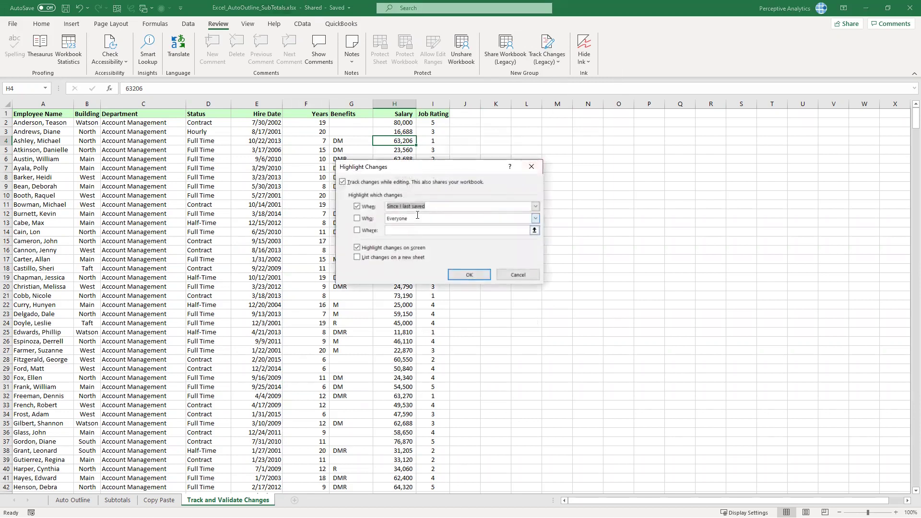
click(470, 275)
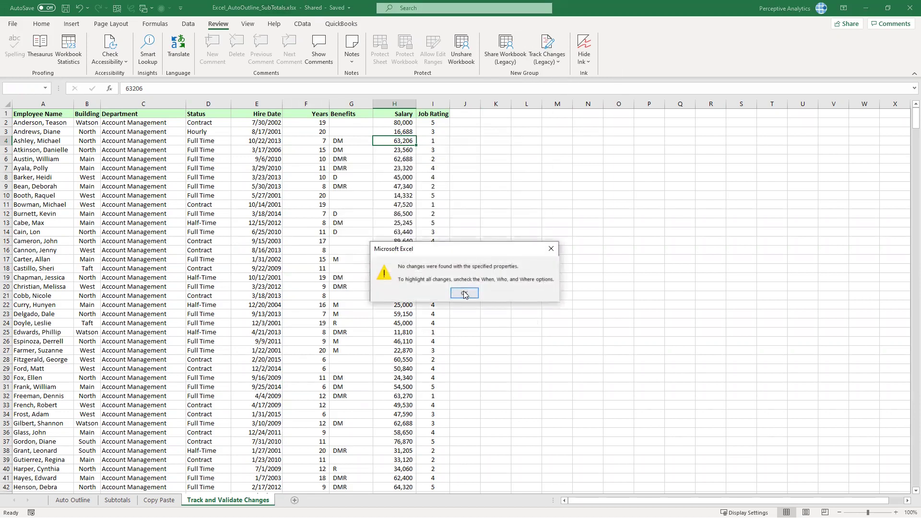
click(464, 294)
click(404, 123)
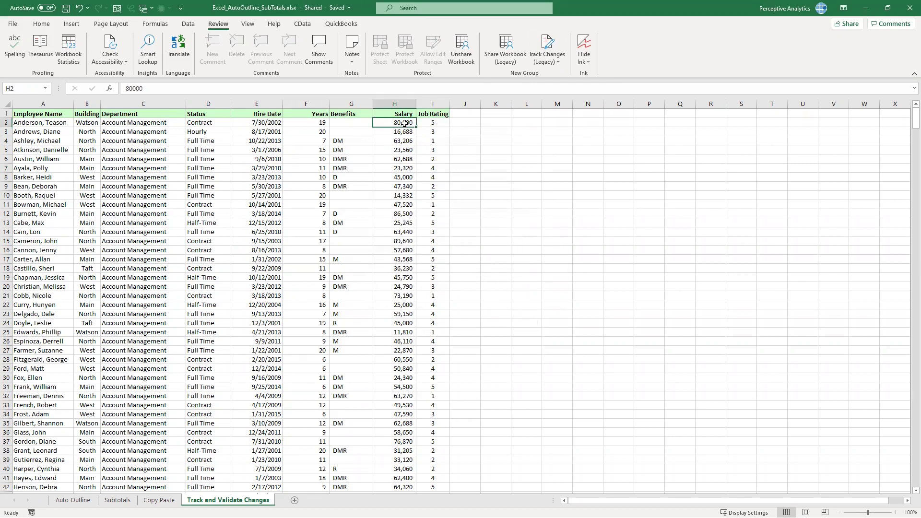
Set H2's salary to 70,000, replace F5's years formula with 20, and change G9 to DDM
text(700)
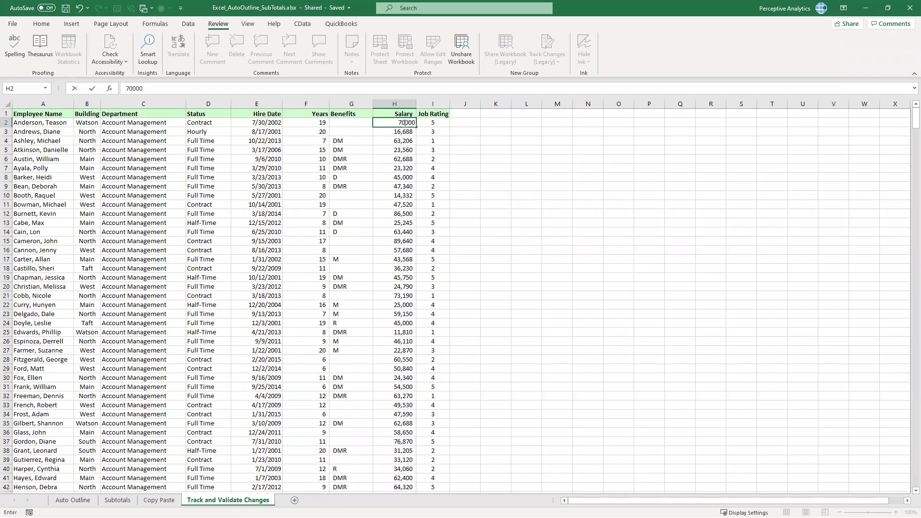
key(Return)
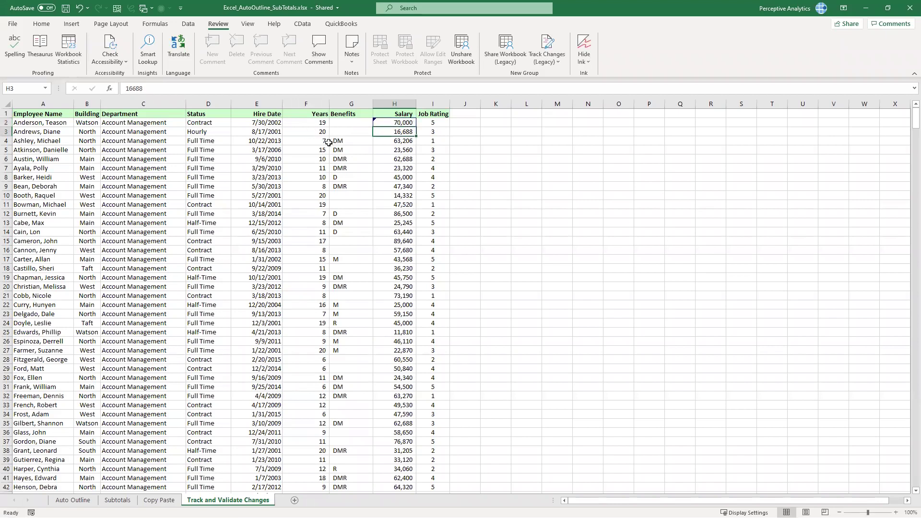
click(316, 153)
text(20)
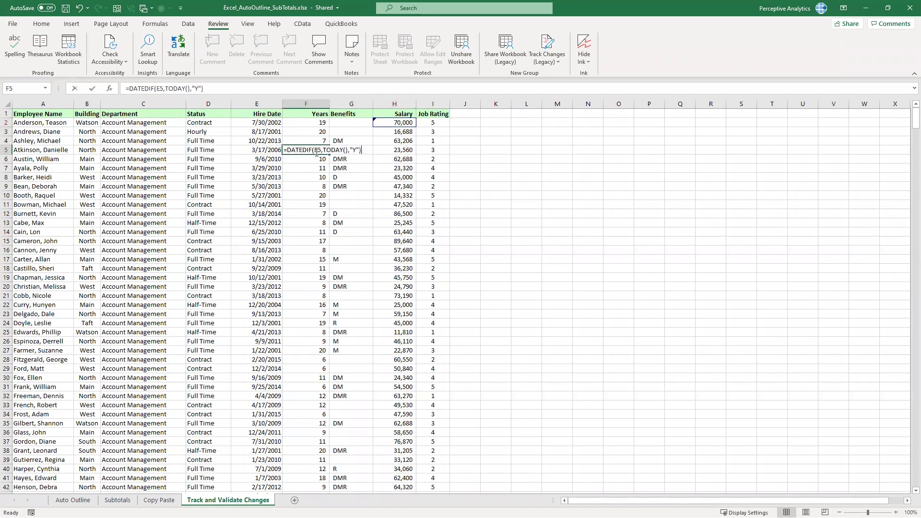
key(Return)
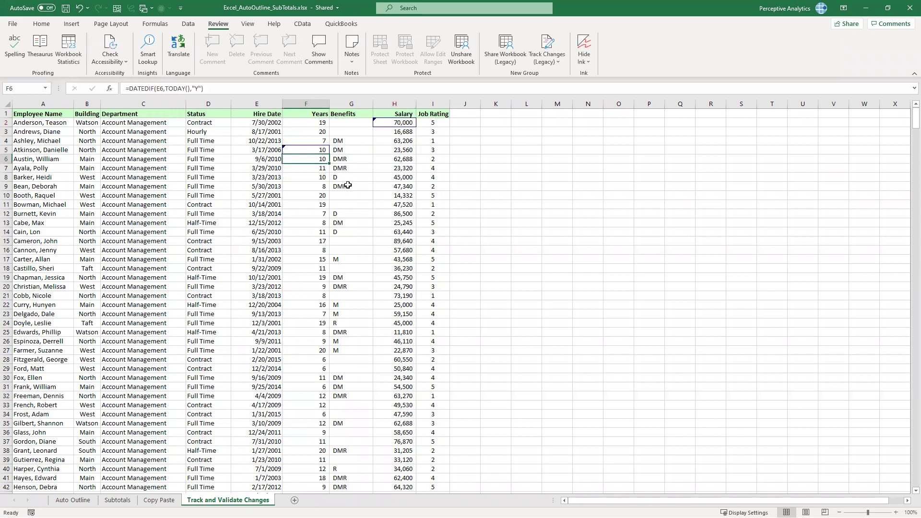
click(350, 188)
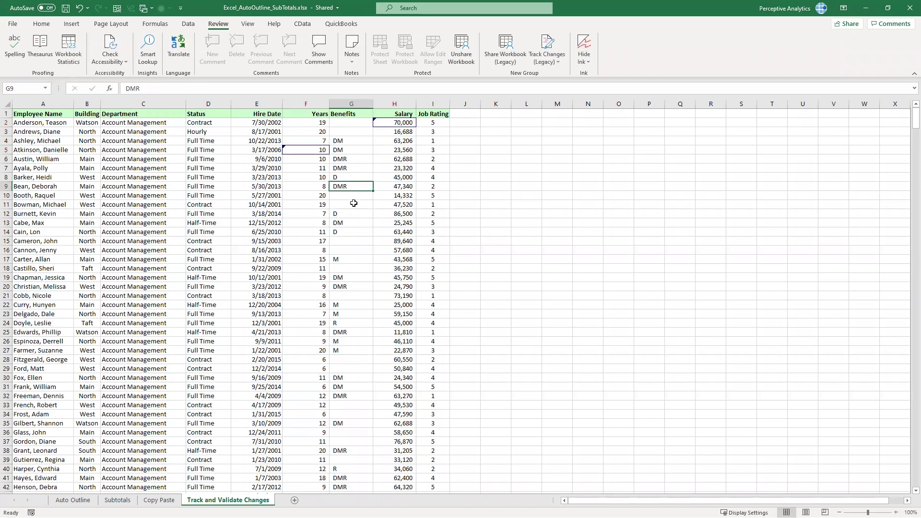
text(DDM)
key(Return)
click(354, 203)
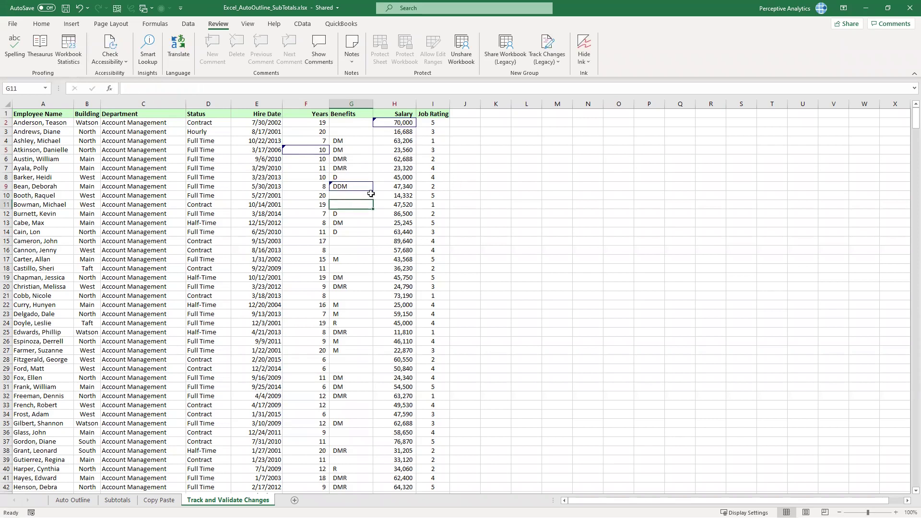
click(556, 60)
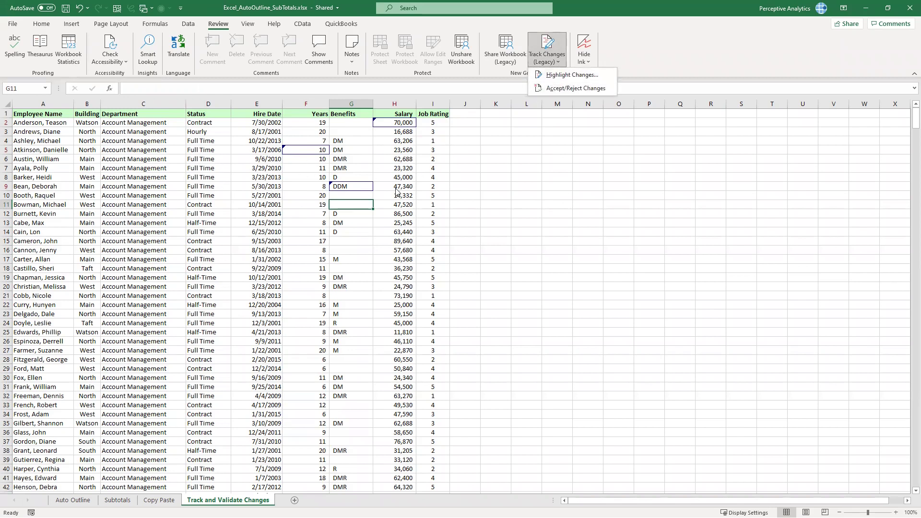
Save the workbook and review changes not yet reviewed, made by Everyone
click(569, 92)
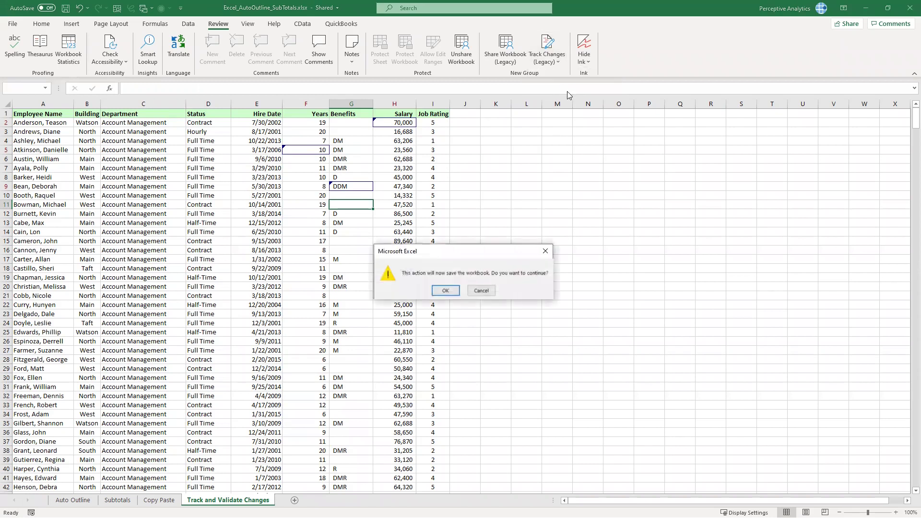
click(451, 291)
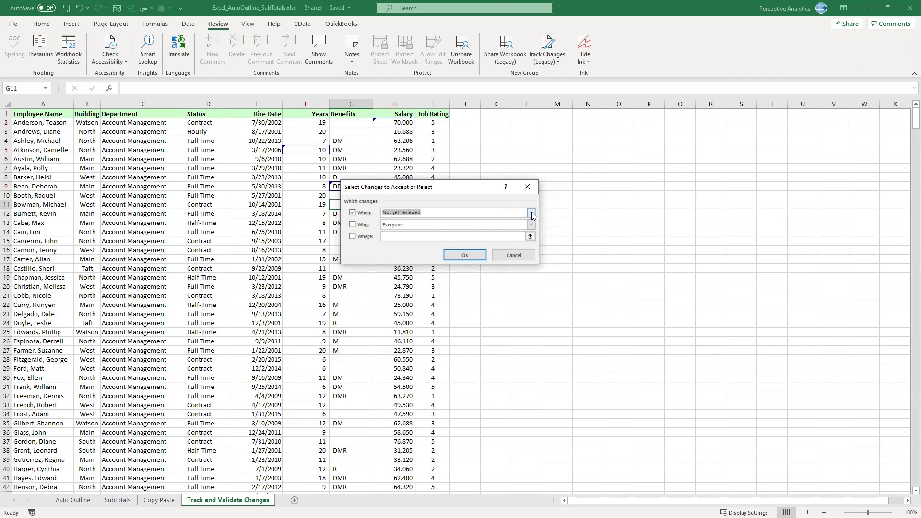
click(531, 225)
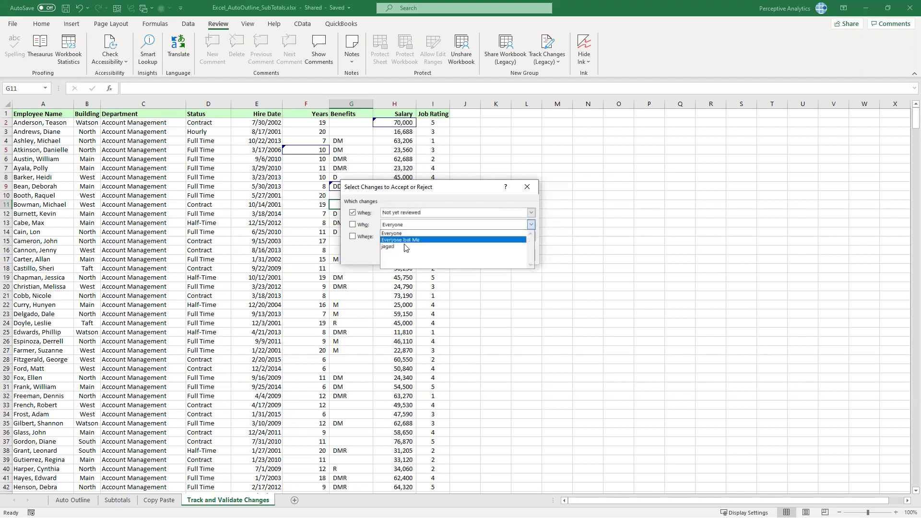
click(475, 233)
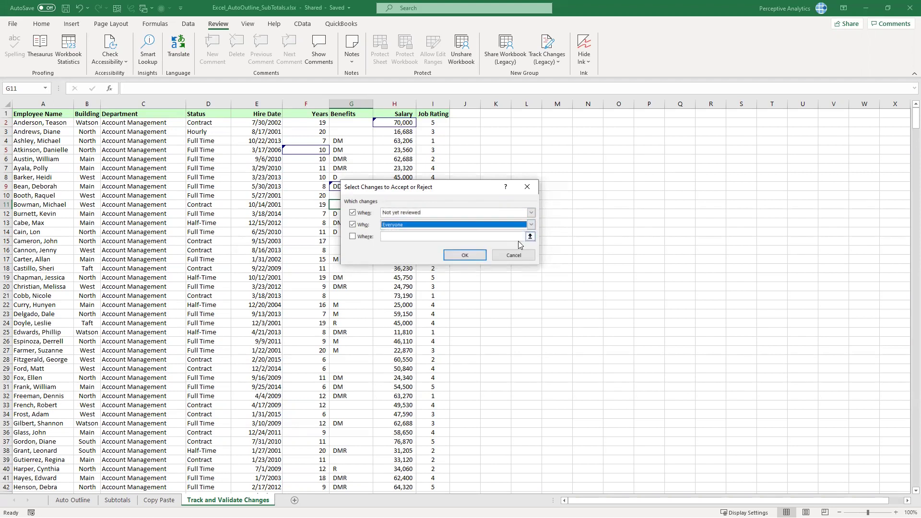
click(531, 213)
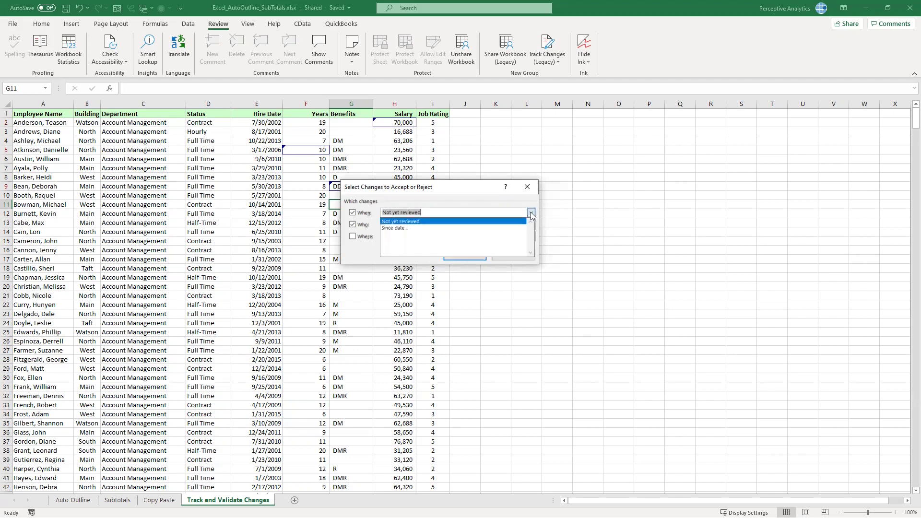
click(413, 223)
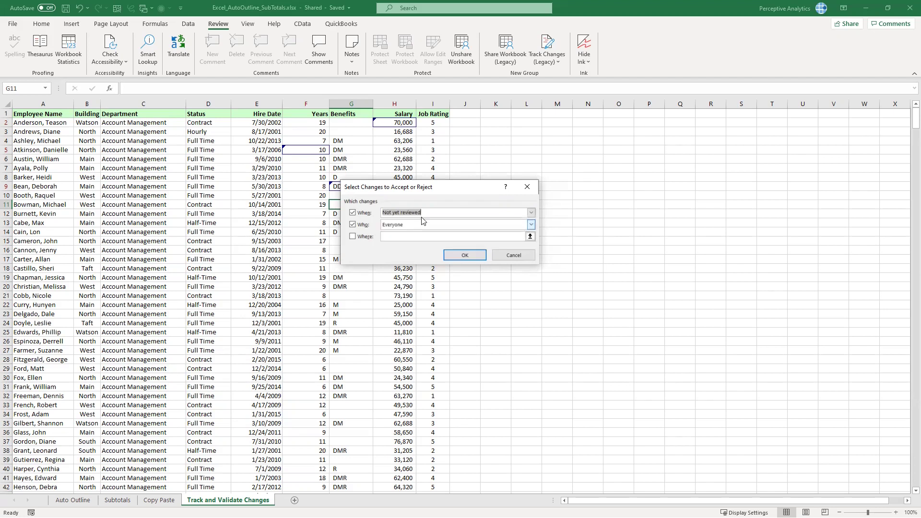
click(465, 256)
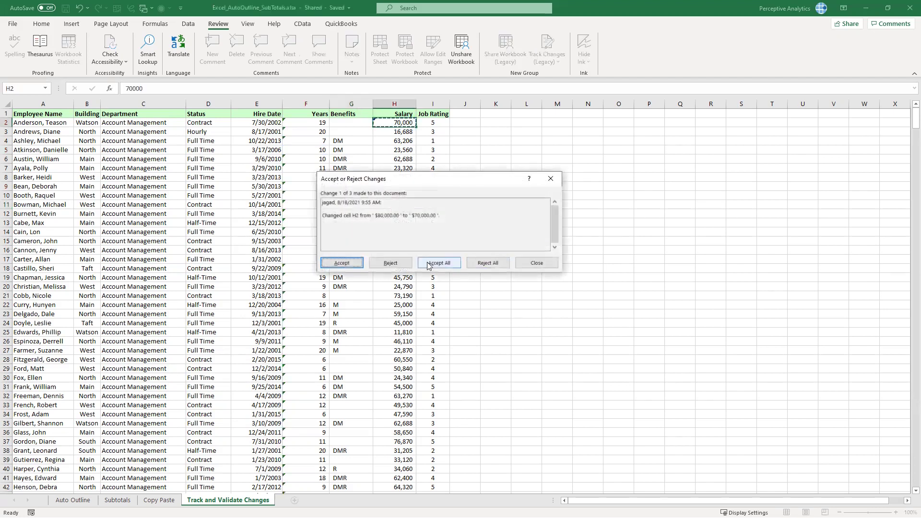
Accept the H2 salary change, reject the F5 edit, and accept G9's DDM
drag(420, 184, 556, 195)
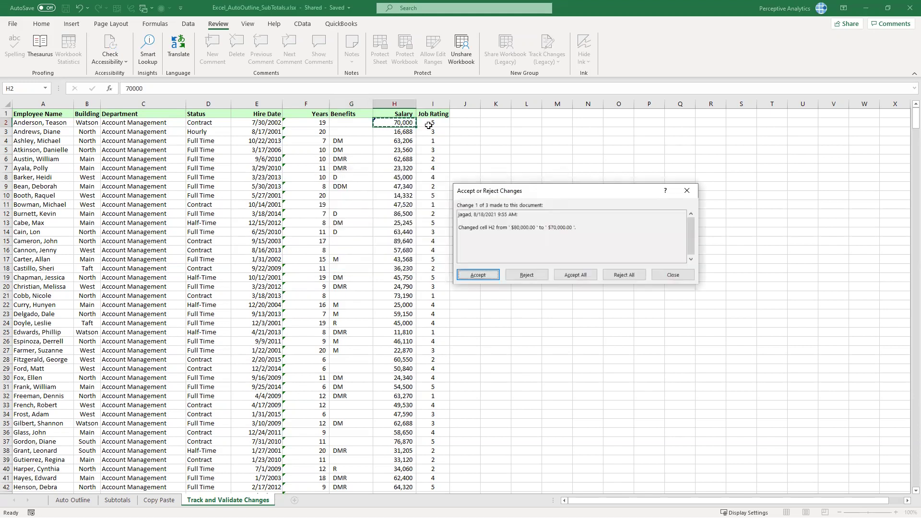
click(467, 274)
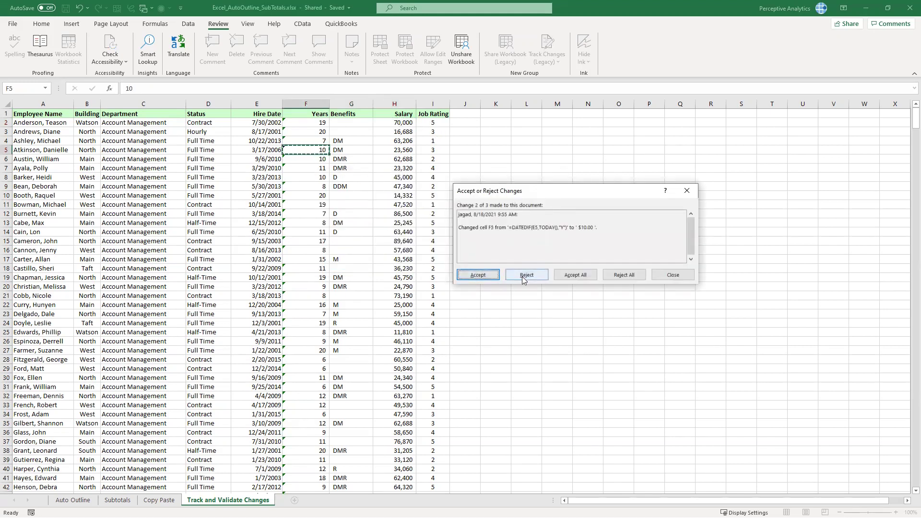
click(523, 276)
click(477, 275)
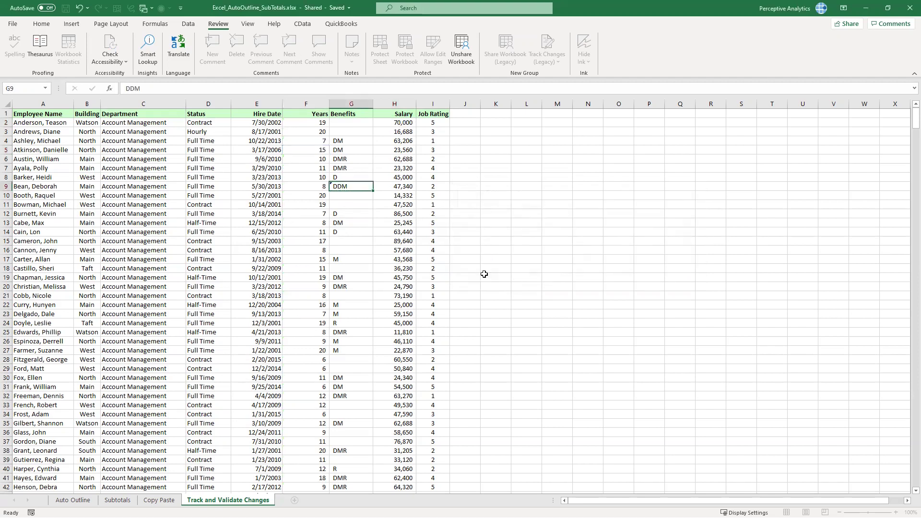
click(388, 233)
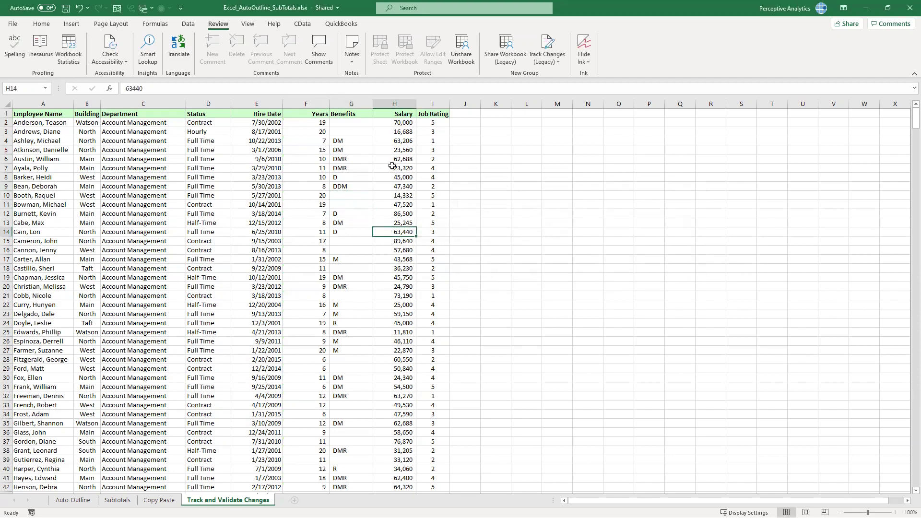
click(337, 162)
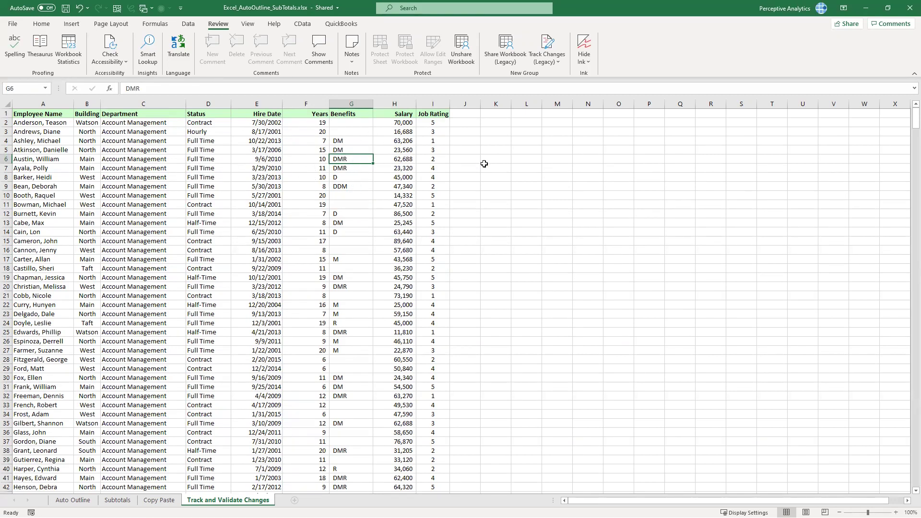
click(506, 52)
click(657, 140)
click(547, 55)
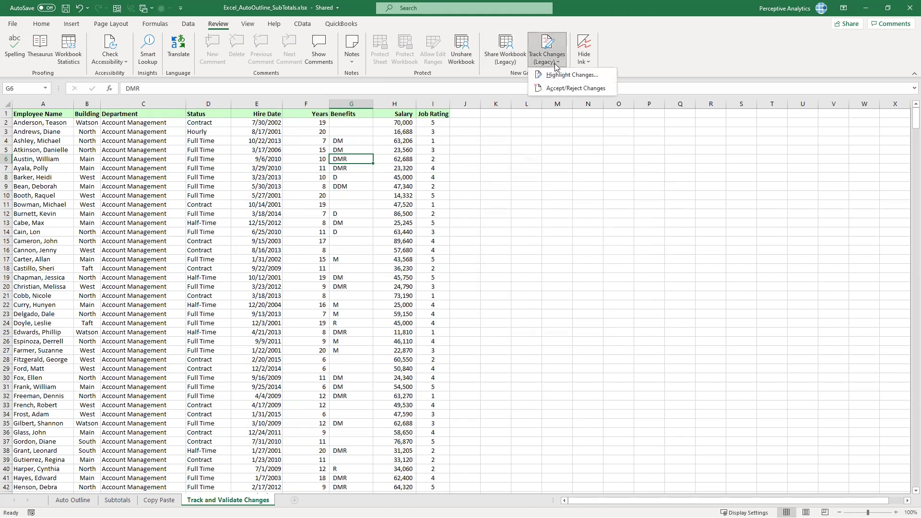
key(Escape)
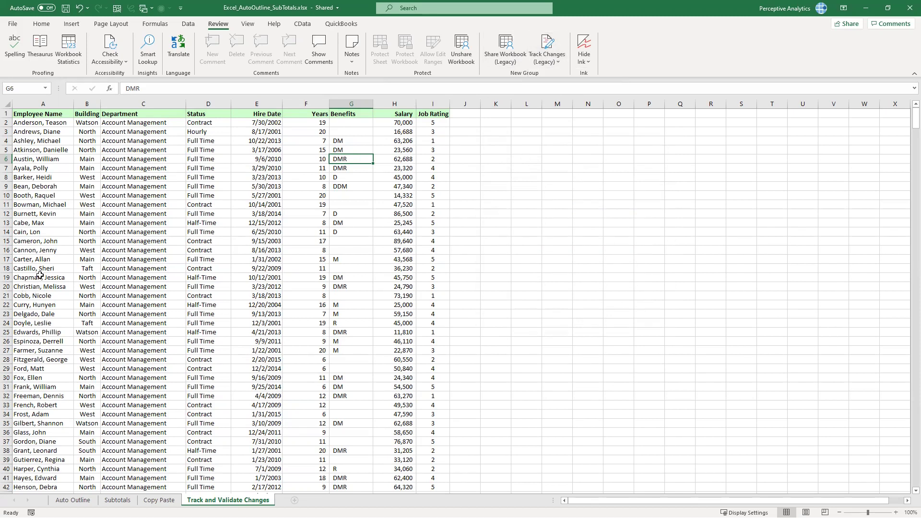
click(355, 188)
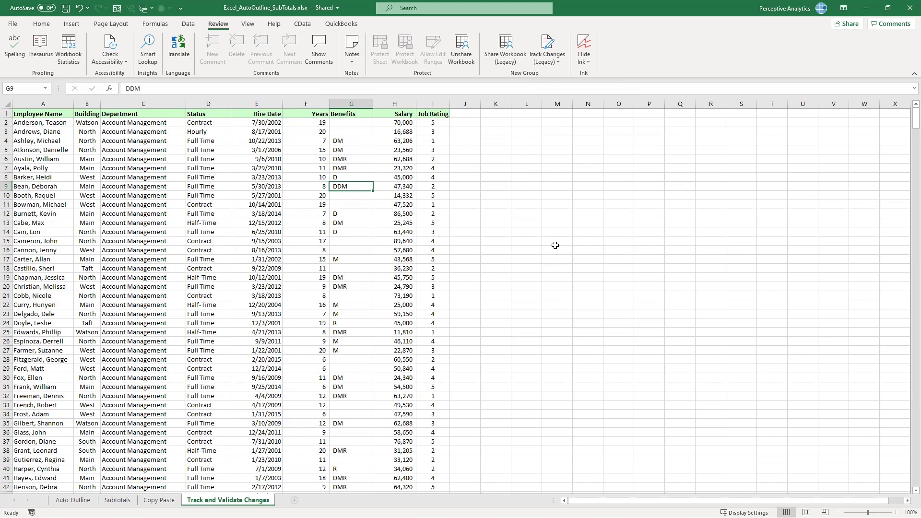
click(406, 134)
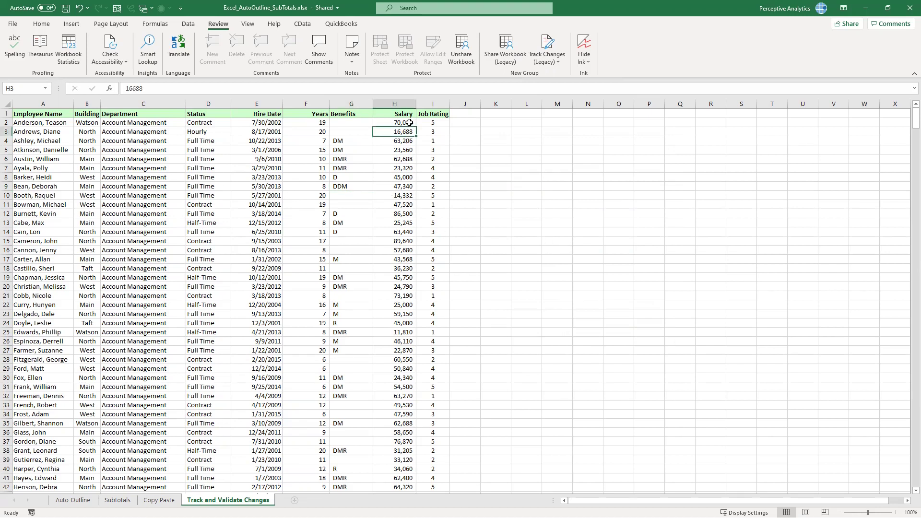
click(408, 123)
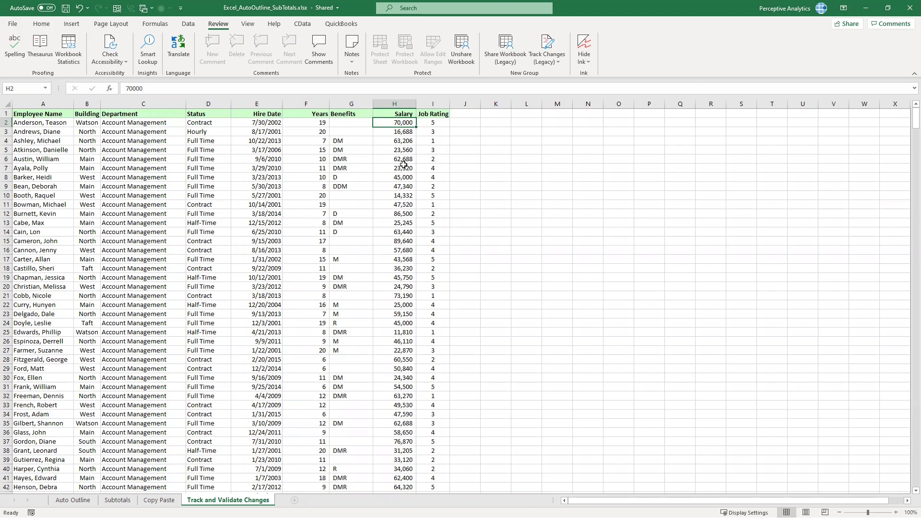
drag(395, 133, 393, 393)
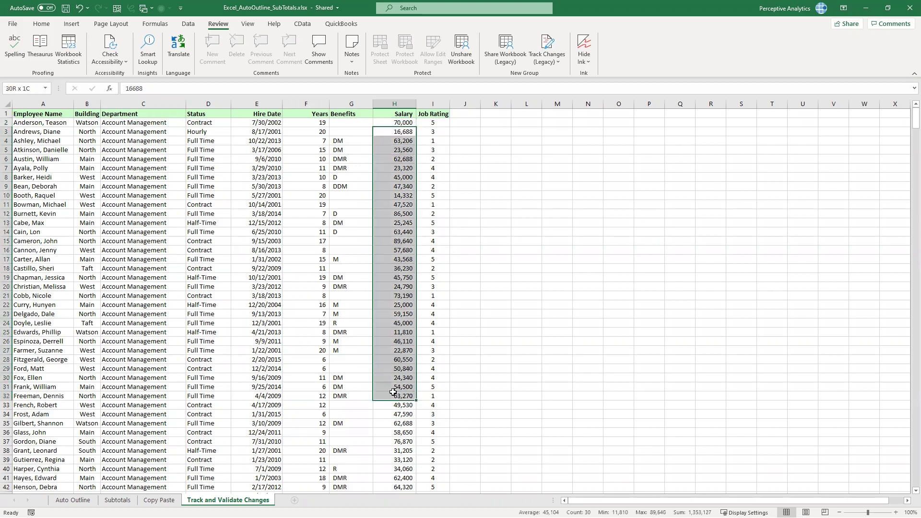
click(401, 305)
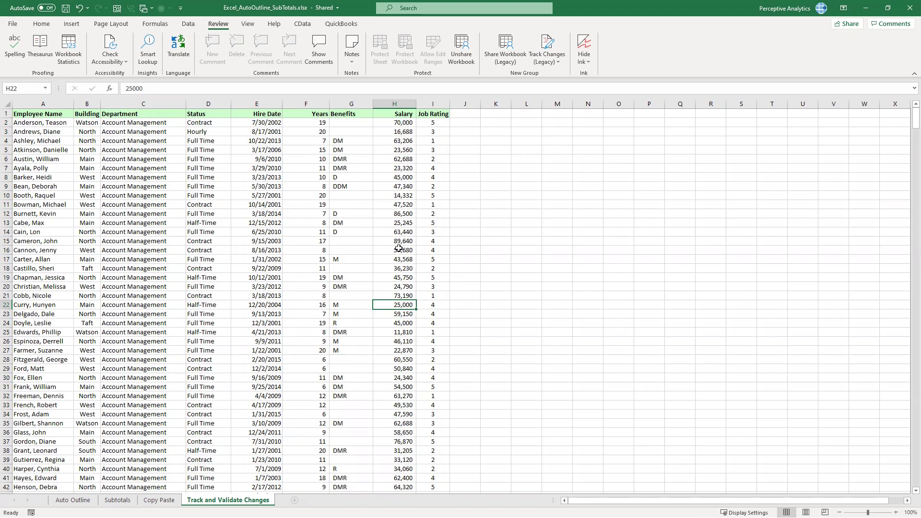
click(398, 144)
click(403, 101)
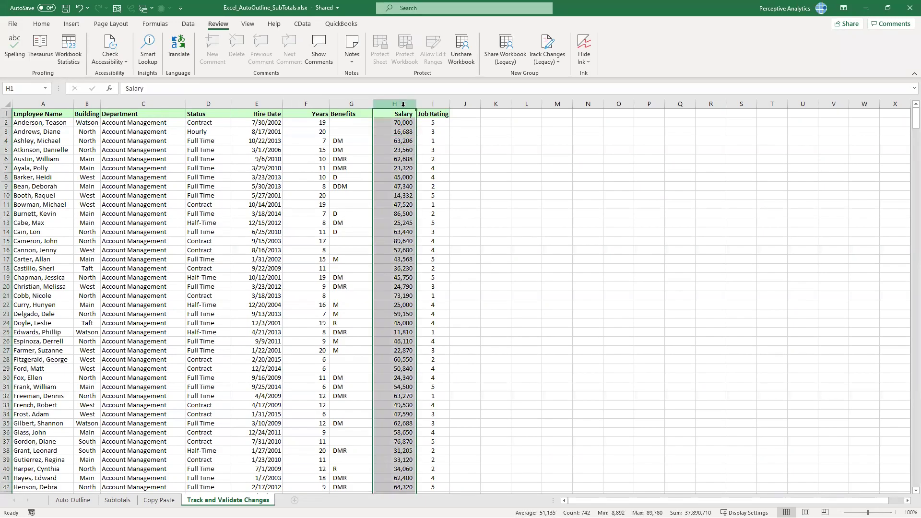
Delete the Salary column (column H) from the shared sheet as a test change
click(557, 62)
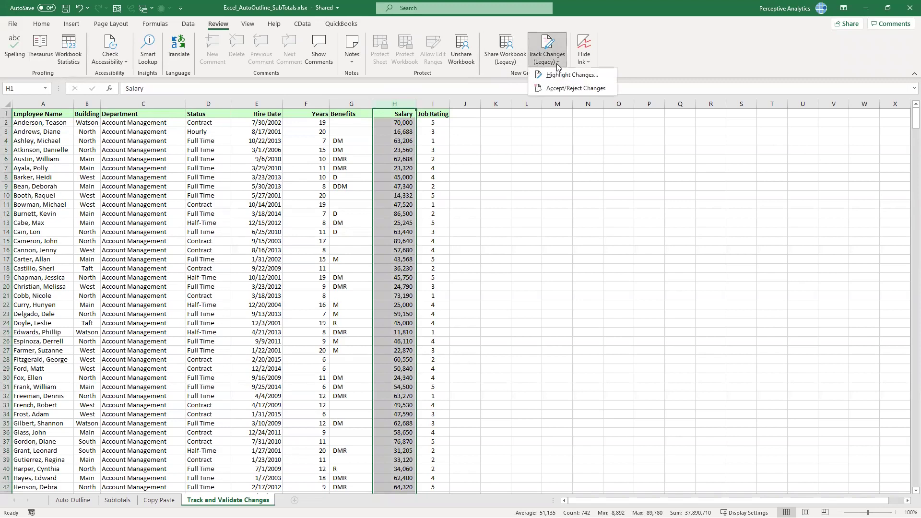
click(516, 182)
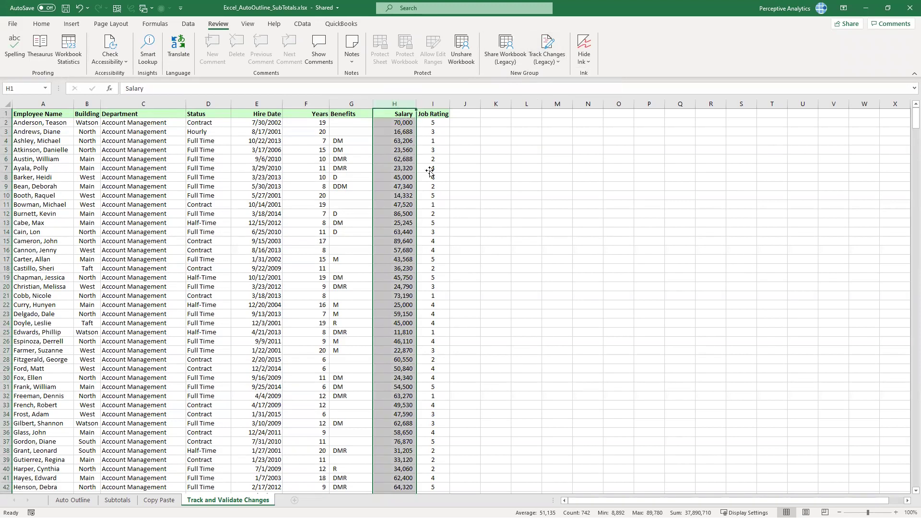
right_click(404, 104)
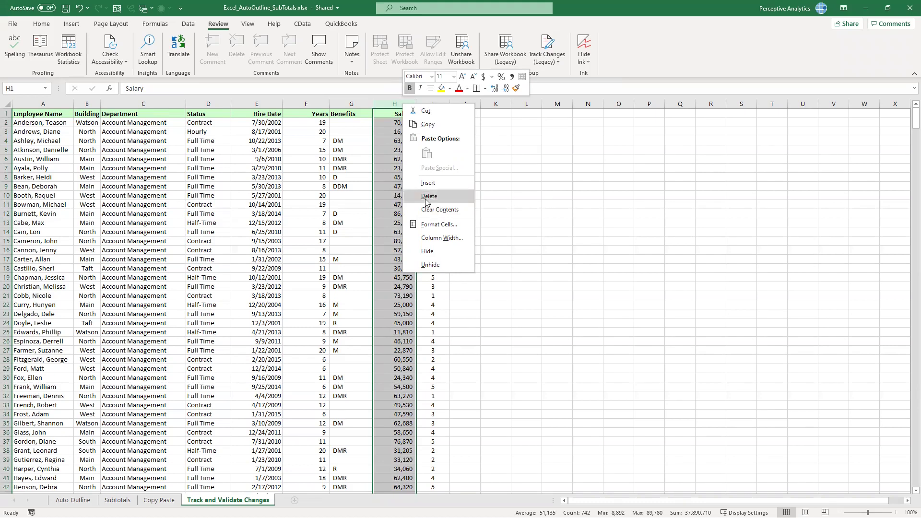
click(426, 197)
click(482, 186)
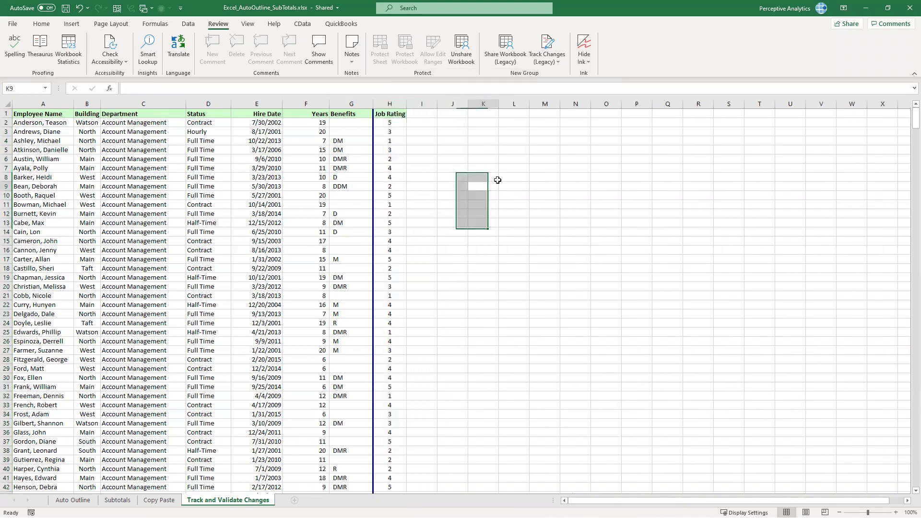
click(546, 53)
Adjust the Highlight Changes 'When' setting to choose which tracked edits get highlighted
click(568, 76)
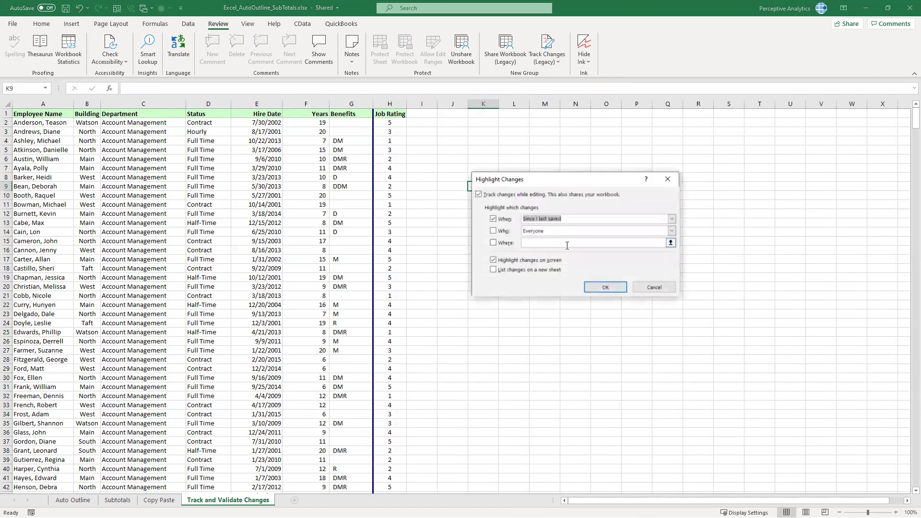
click(605, 287)
click(672, 219)
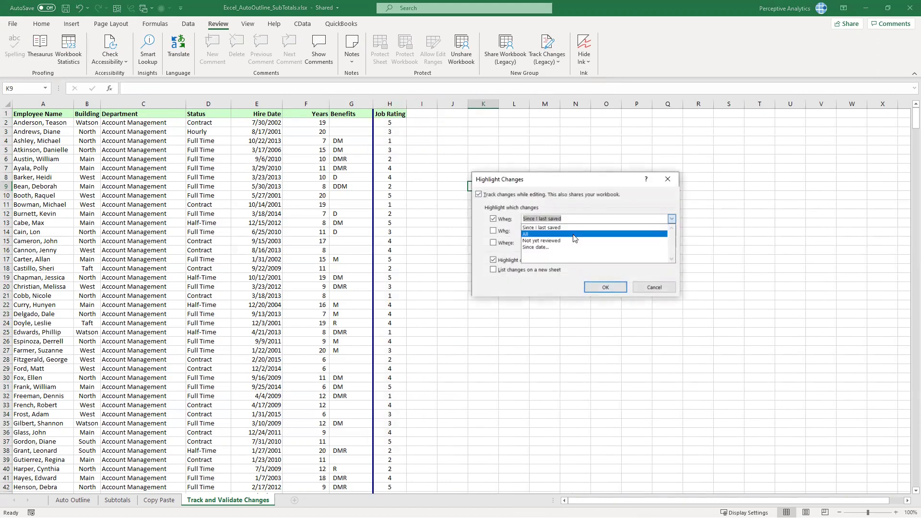
click(575, 240)
click(605, 287)
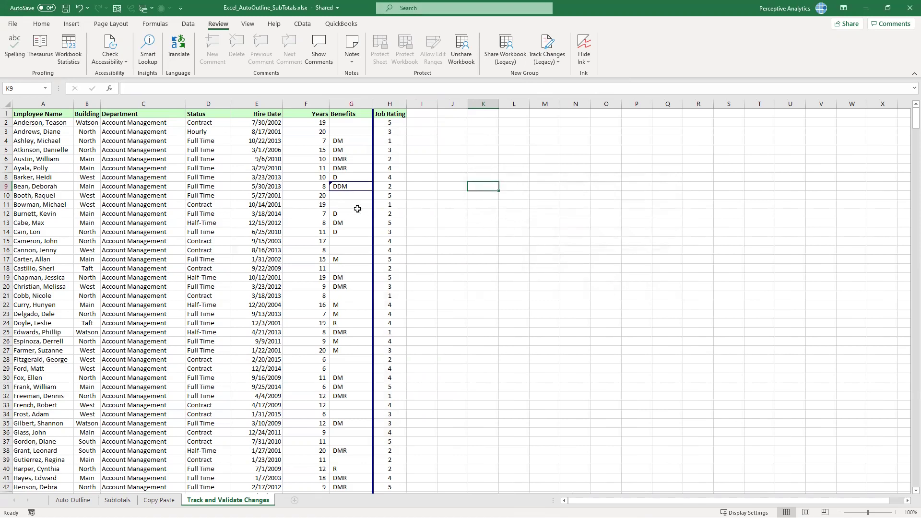
Reject the column H deletion and check that the Salary values are restored
click(565, 63)
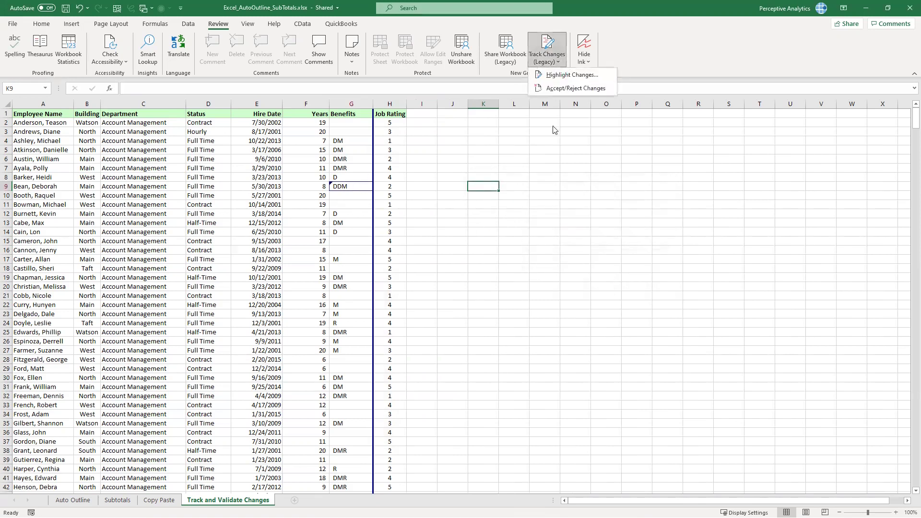
click(576, 89)
click(449, 290)
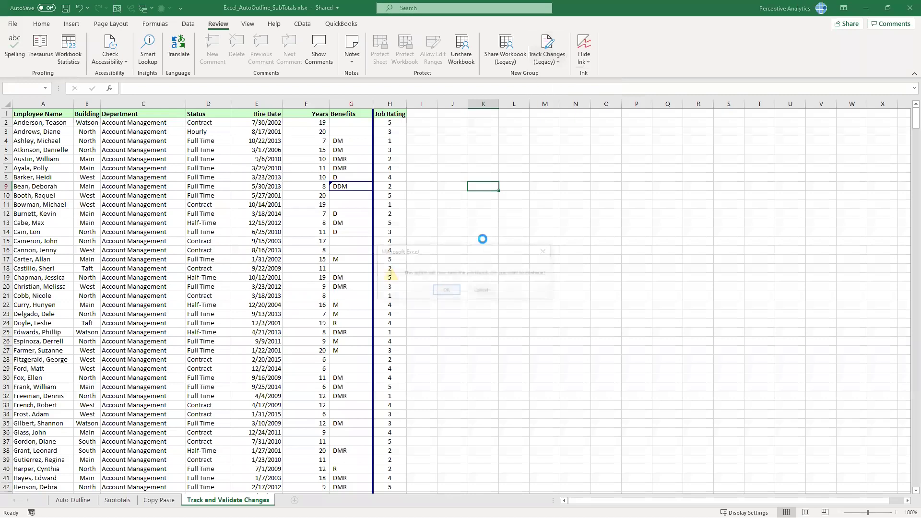
click(599, 267)
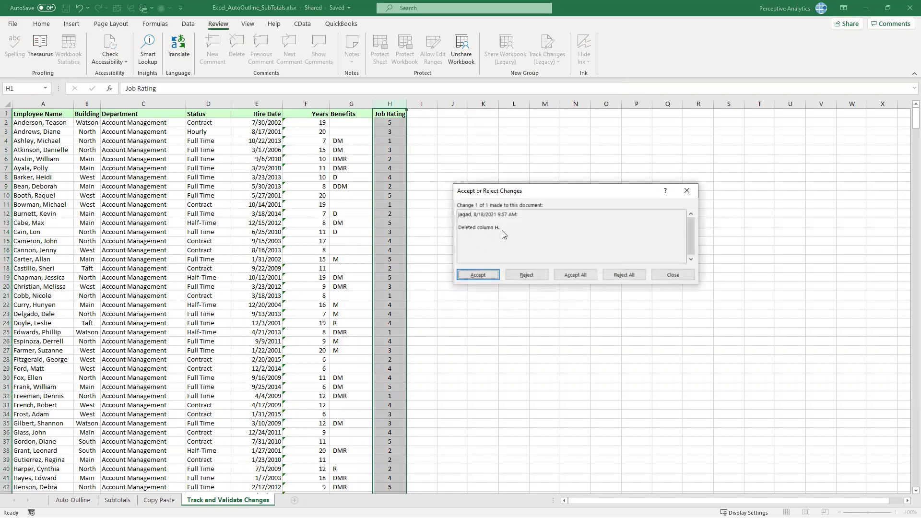
click(530, 274)
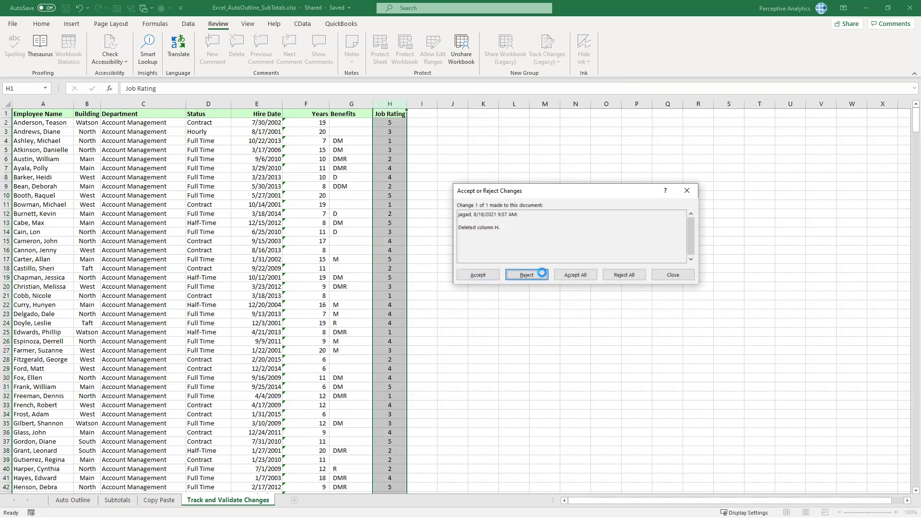
click(403, 147)
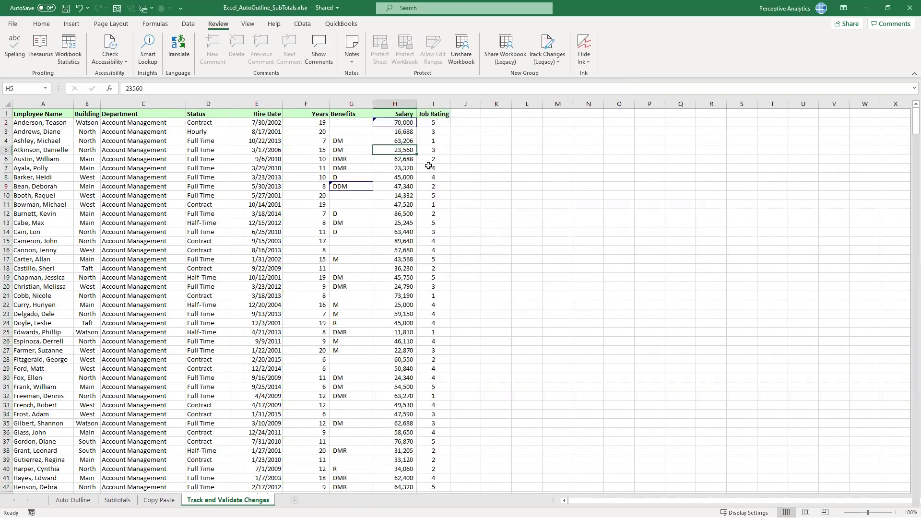
click(413, 240)
click(525, 186)
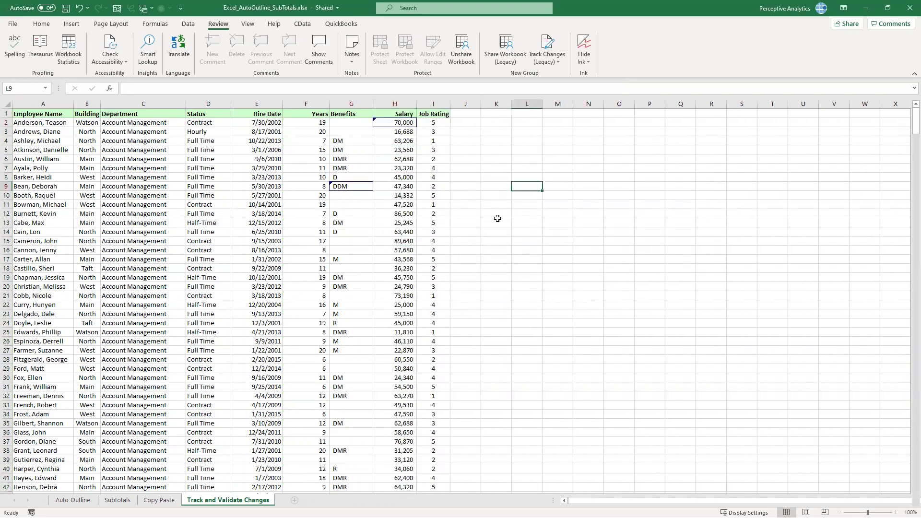
click(446, 185)
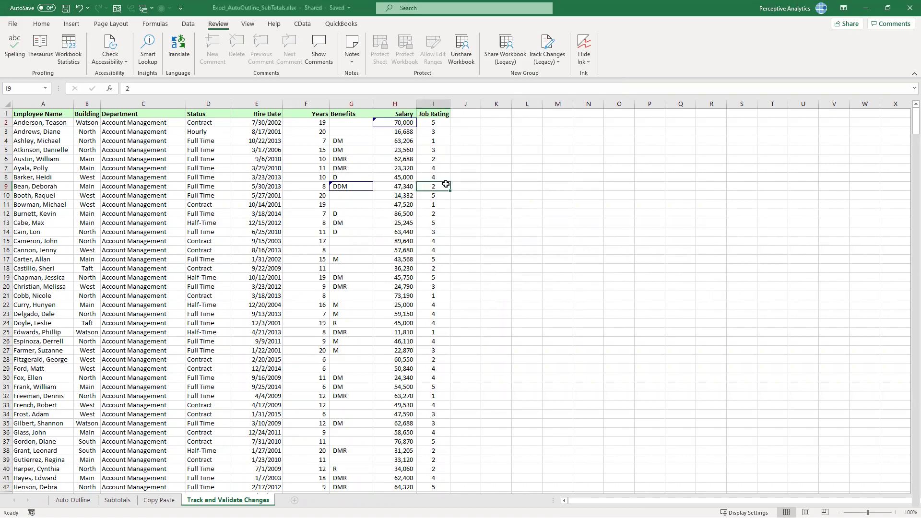
click(365, 259)
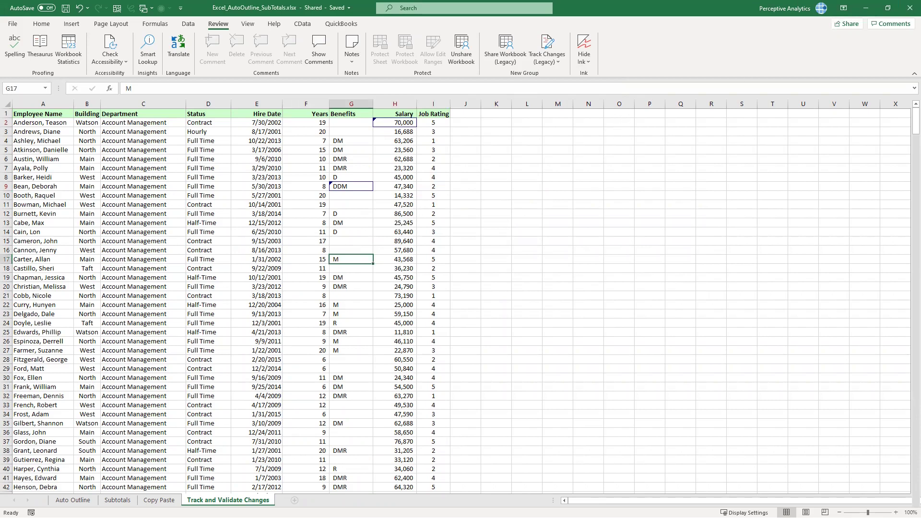
click(375, 306)
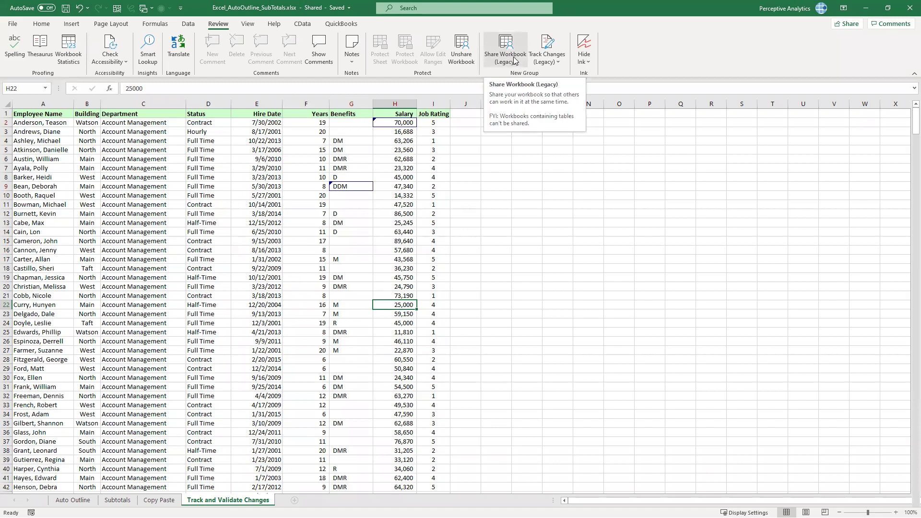
key(Up)
key(Up)
key(Up)
key(Up)
key(Up)
key(Up)
key(Up)
key(Up)
key(Up)
key(Up)
key(Up)
key(Up)
key(Up)
key(Up)
key(Up)
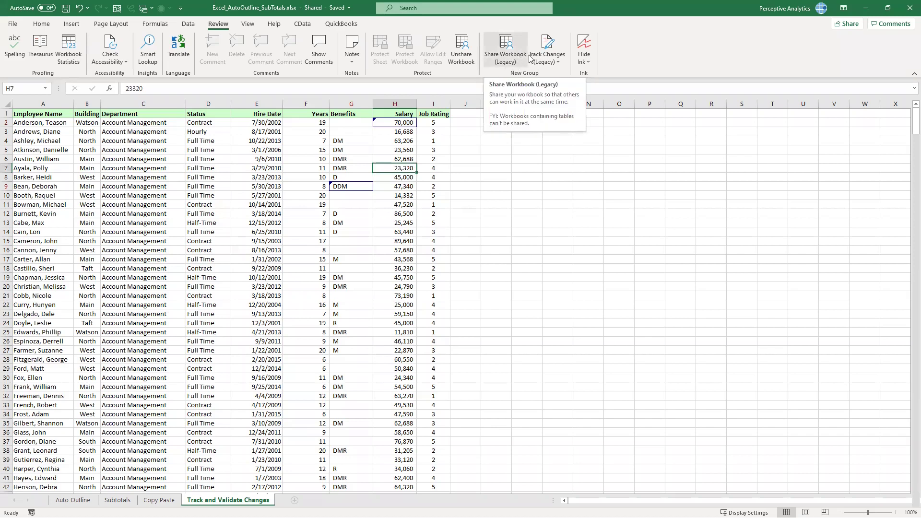
click(558, 60)
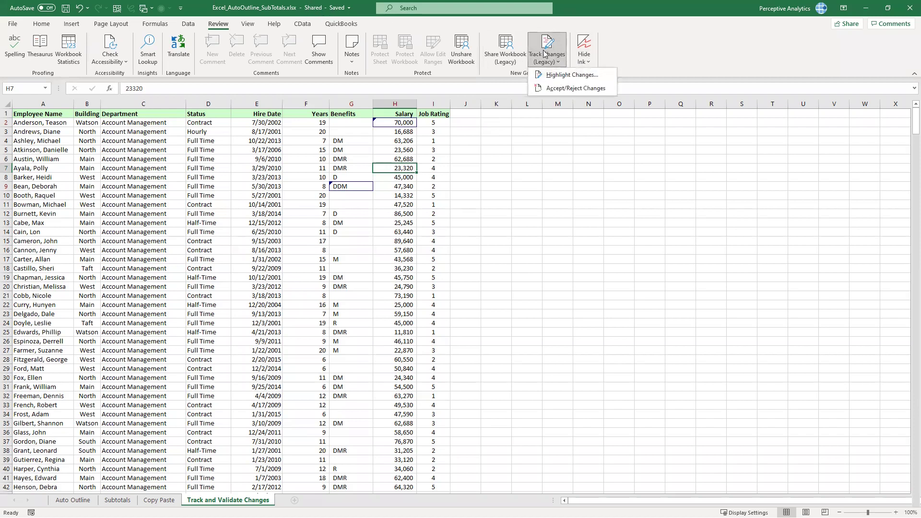
click(393, 190)
click(388, 195)
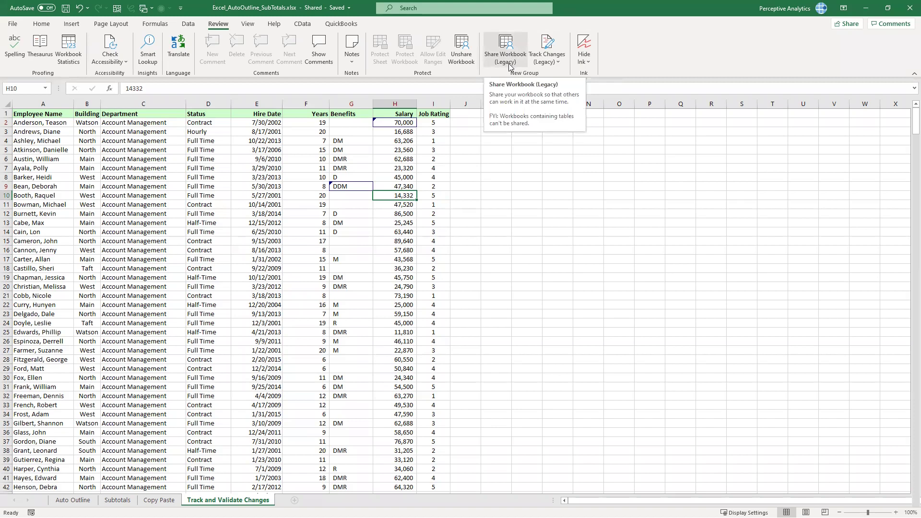
click(511, 63)
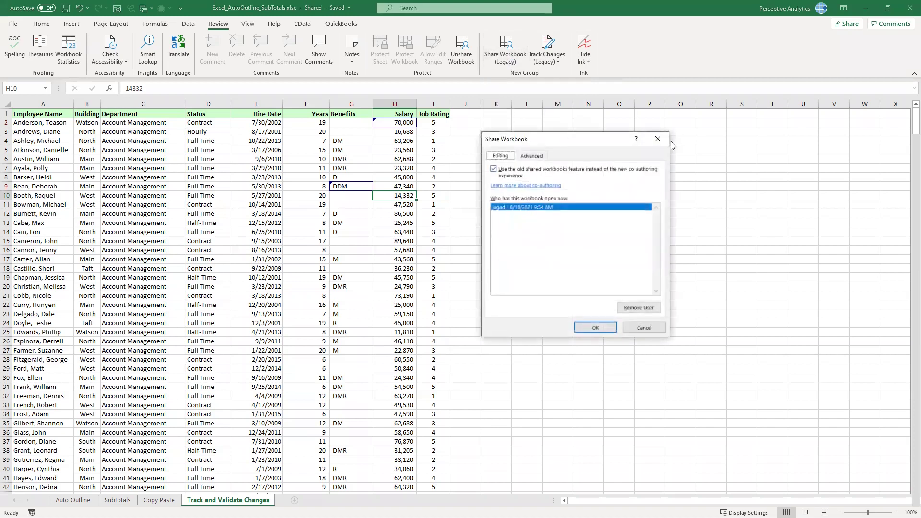
click(664, 136)
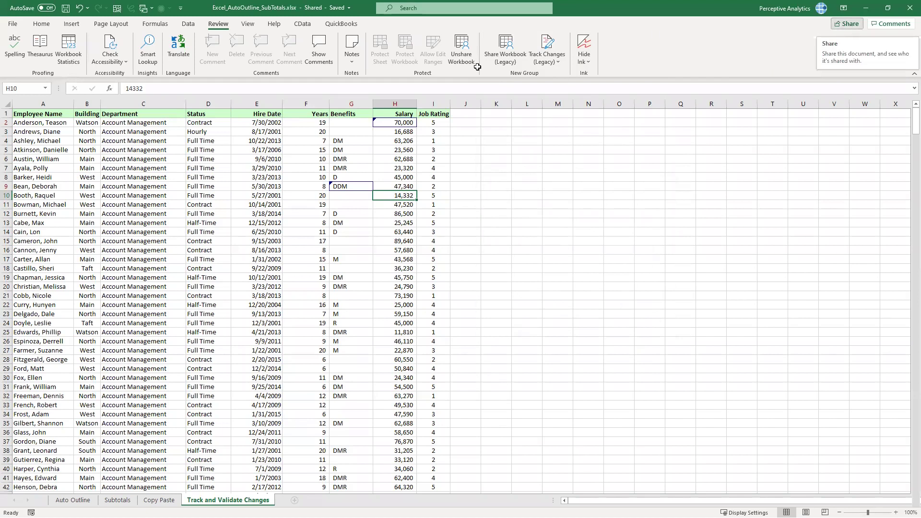
click(399, 222)
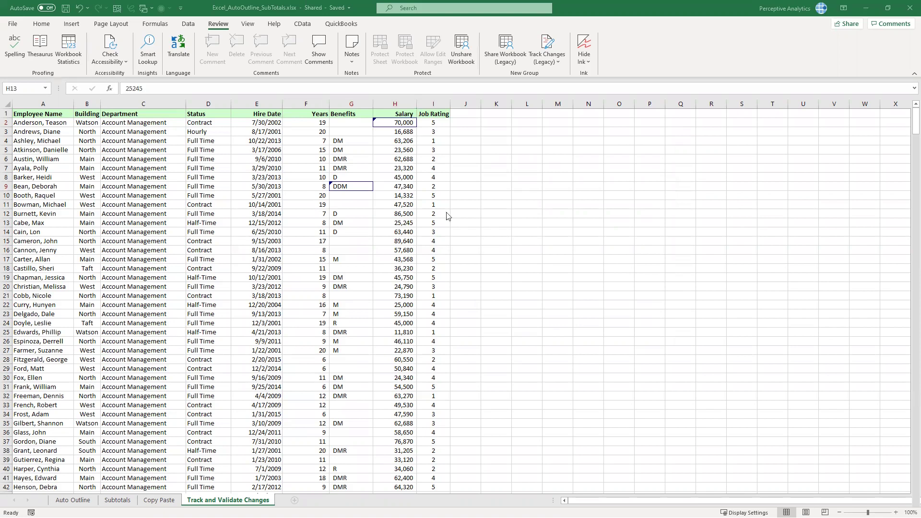
click(409, 210)
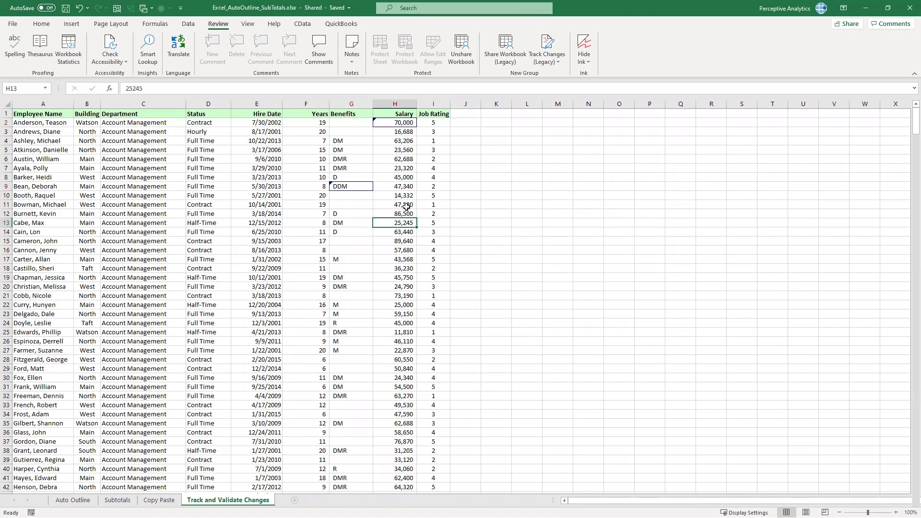
click(406, 204)
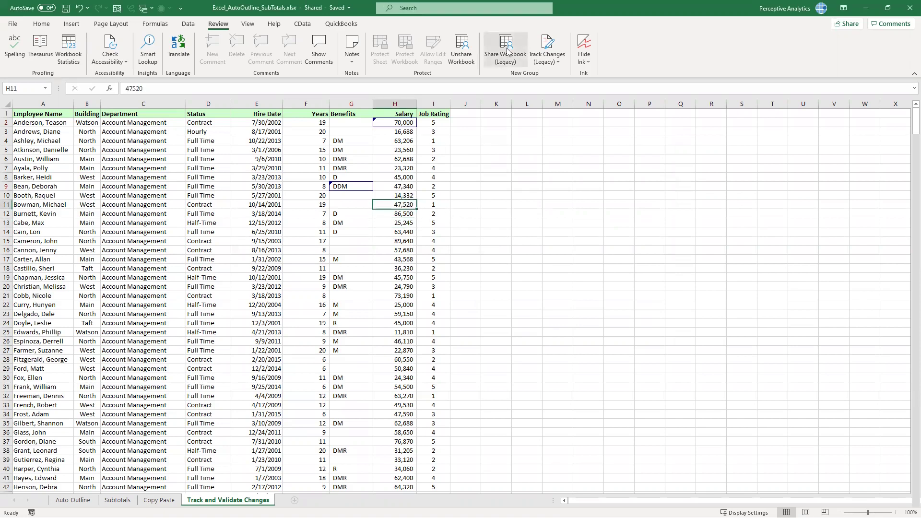
Look over the OneDrive sharing options, then switch to the 2_Consolidate.xlsx workbook
click(846, 24)
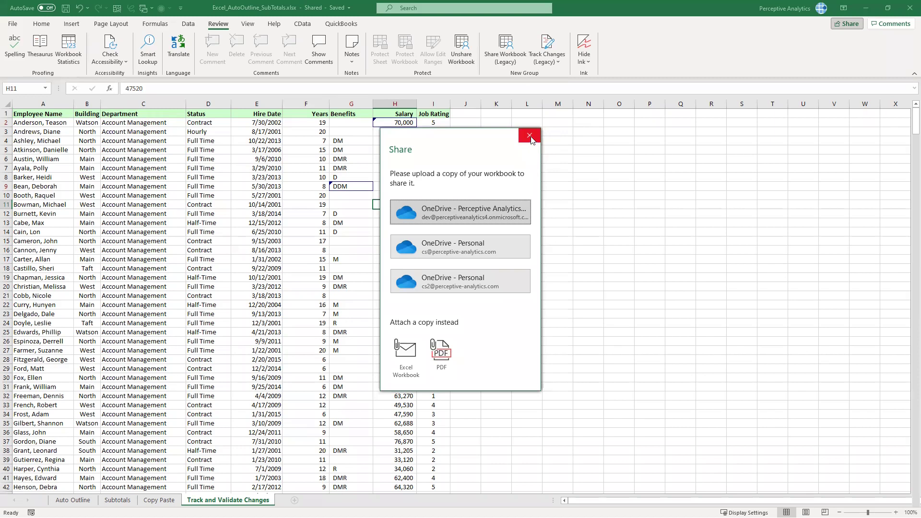
click(530, 136)
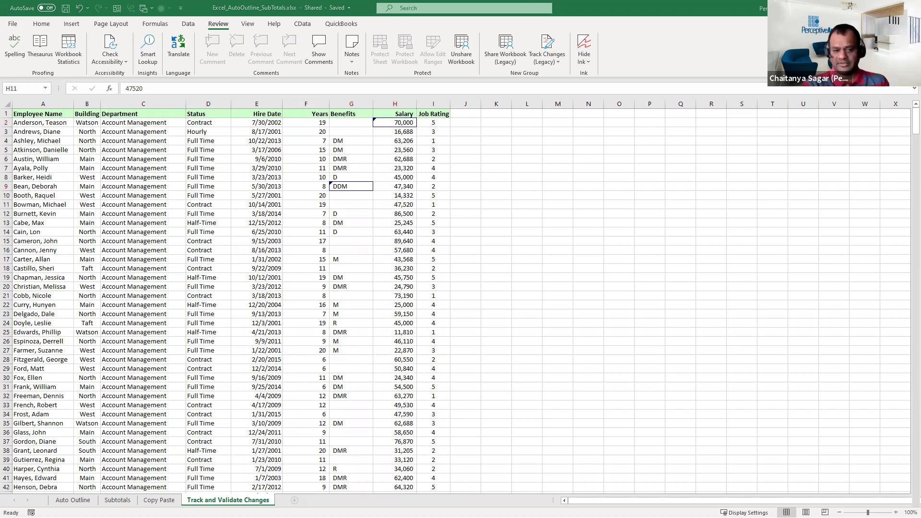
key(alt+Tab)
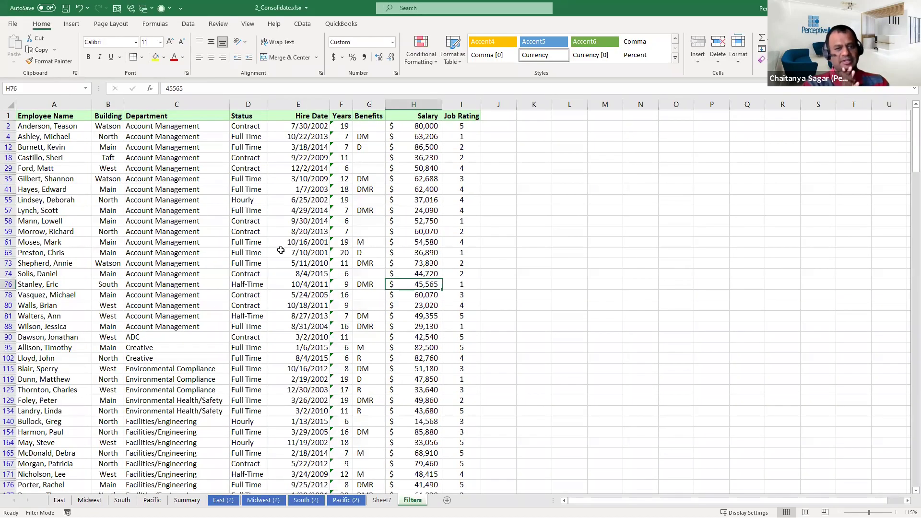